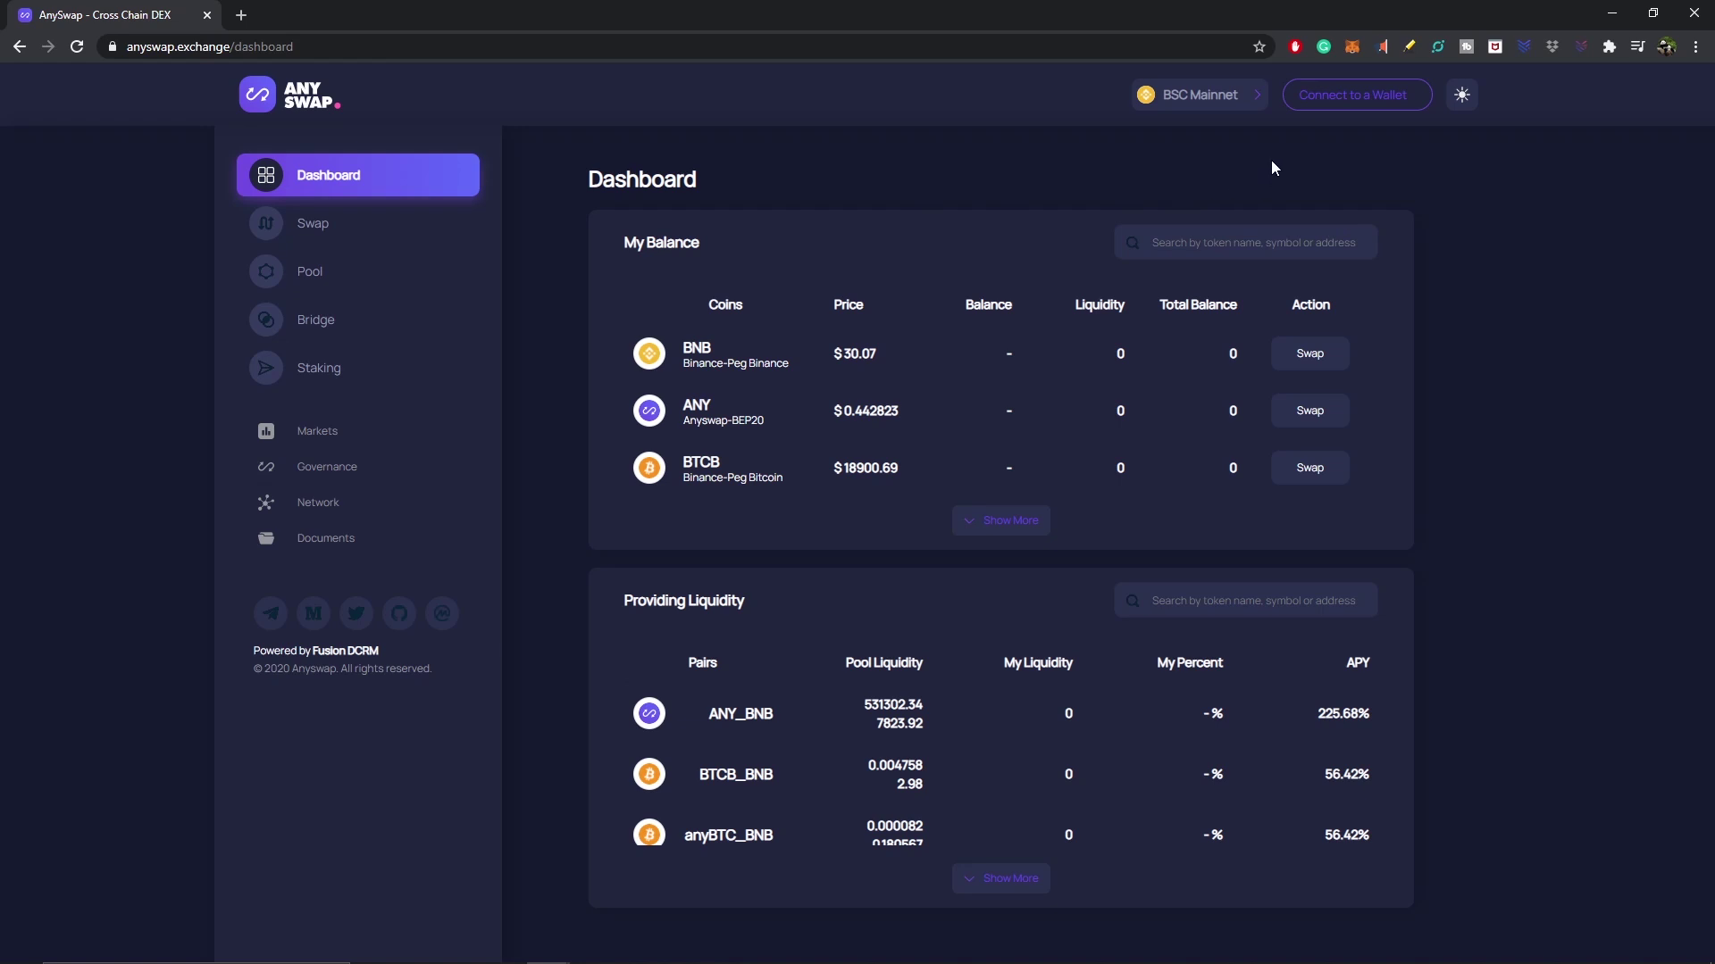
View the networks available for switching while keeping BSC Mainnet selected
{"action": "left_click", "coordinate": [1200, 95]}
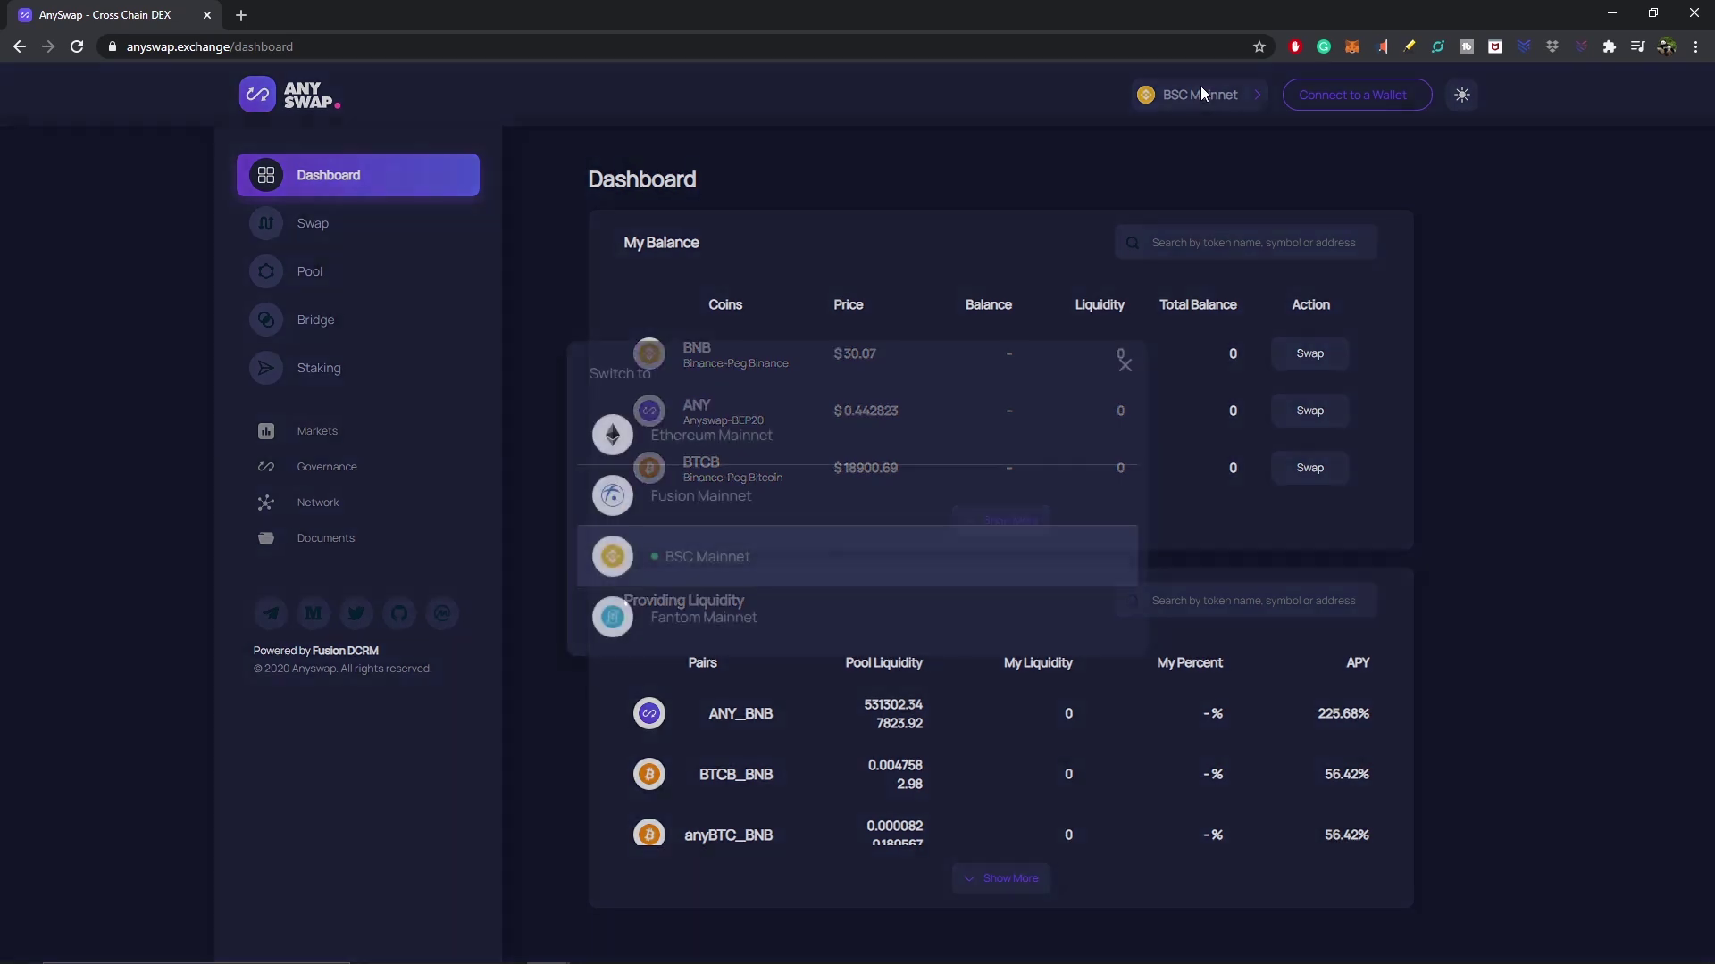
{"action": "left_click", "coordinate": [942, 549]}
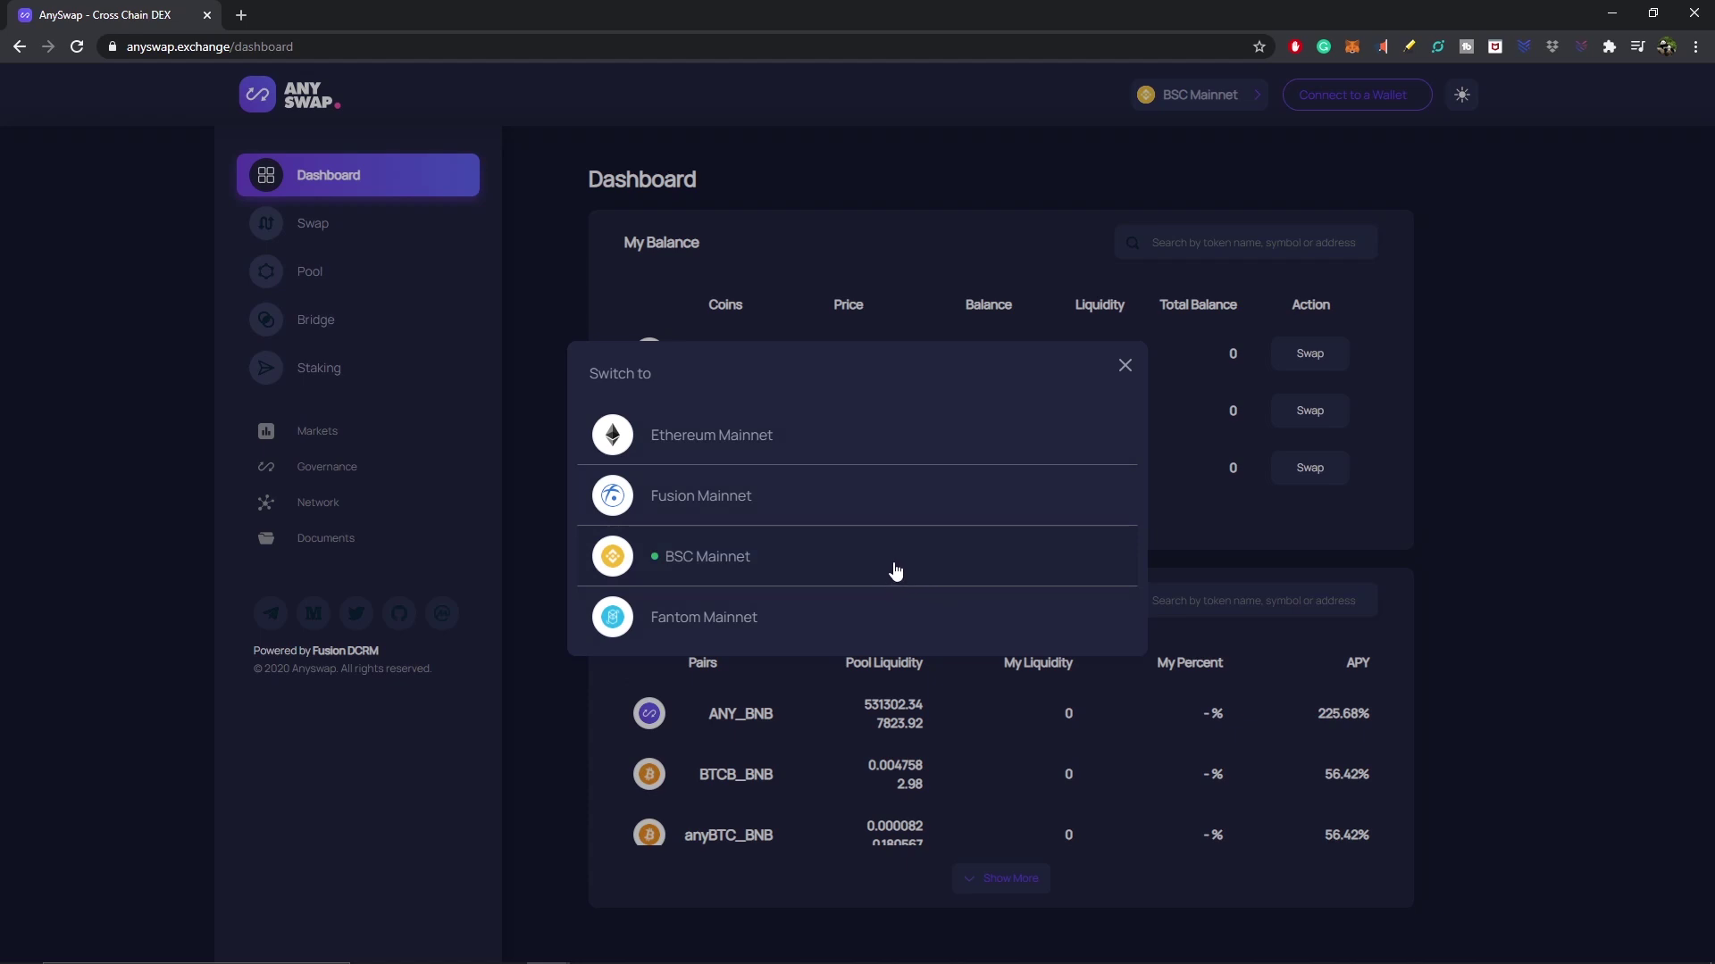
{"action": "left_click", "coordinate": [1126, 365]}
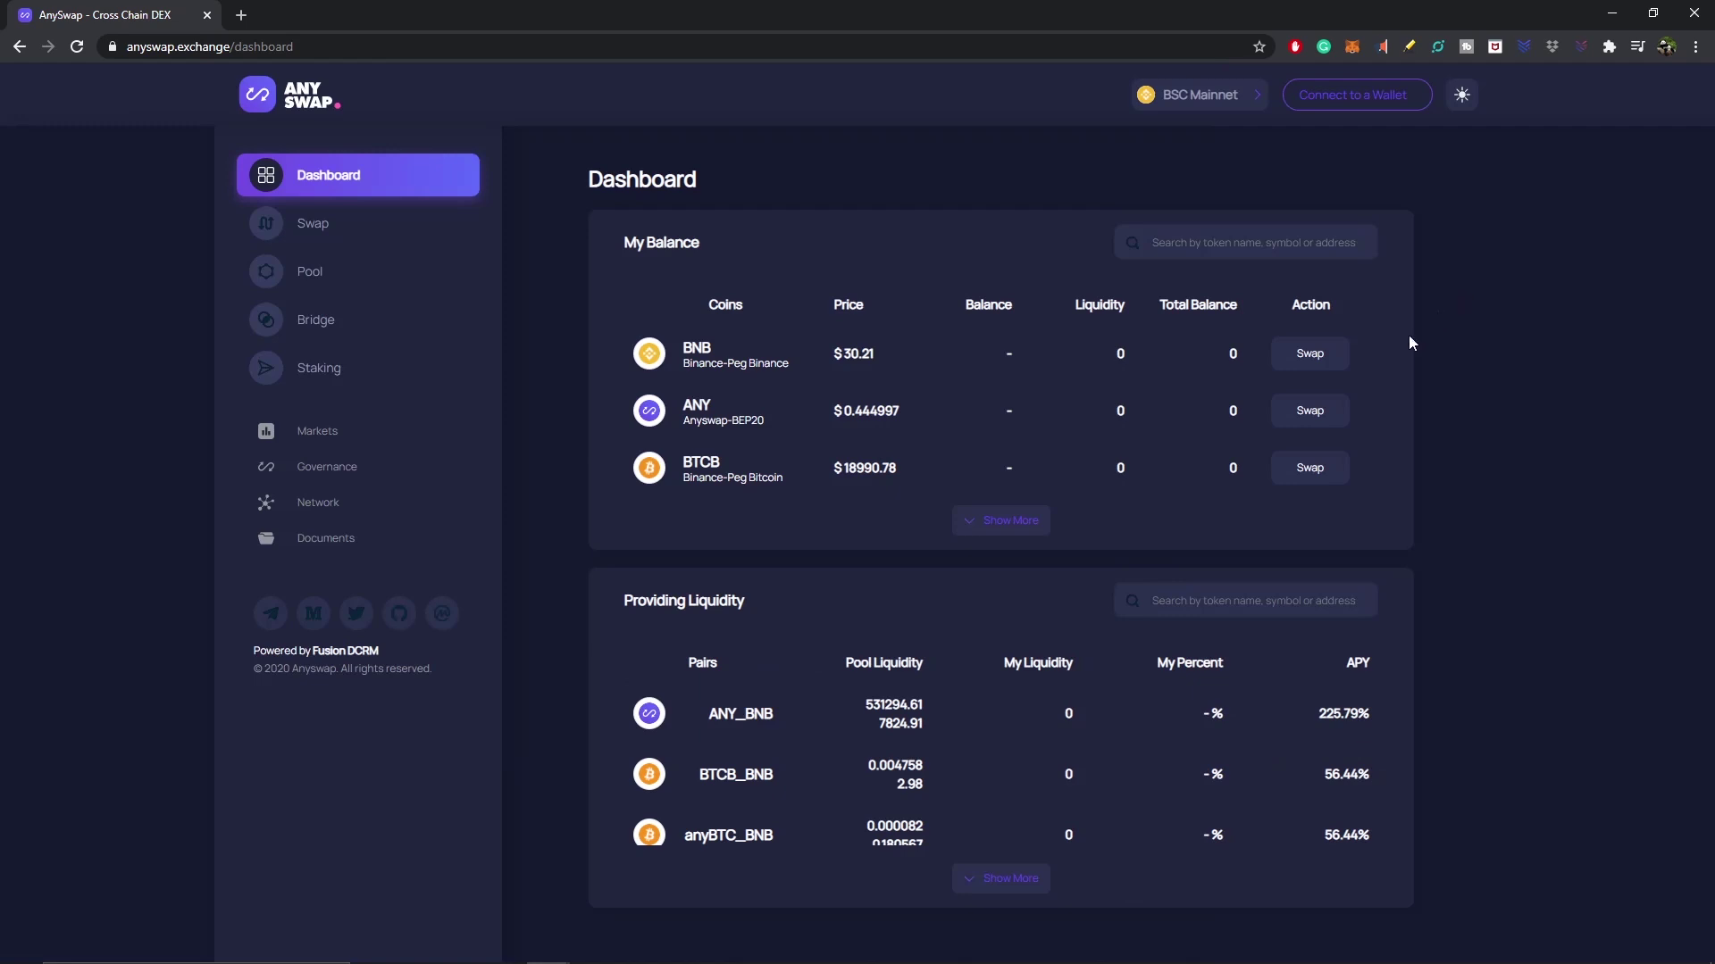
Expand the My Balance coin list and examine the supported tokens and their prices through to the end
{"action": "left_click", "coordinate": [1029, 523]}
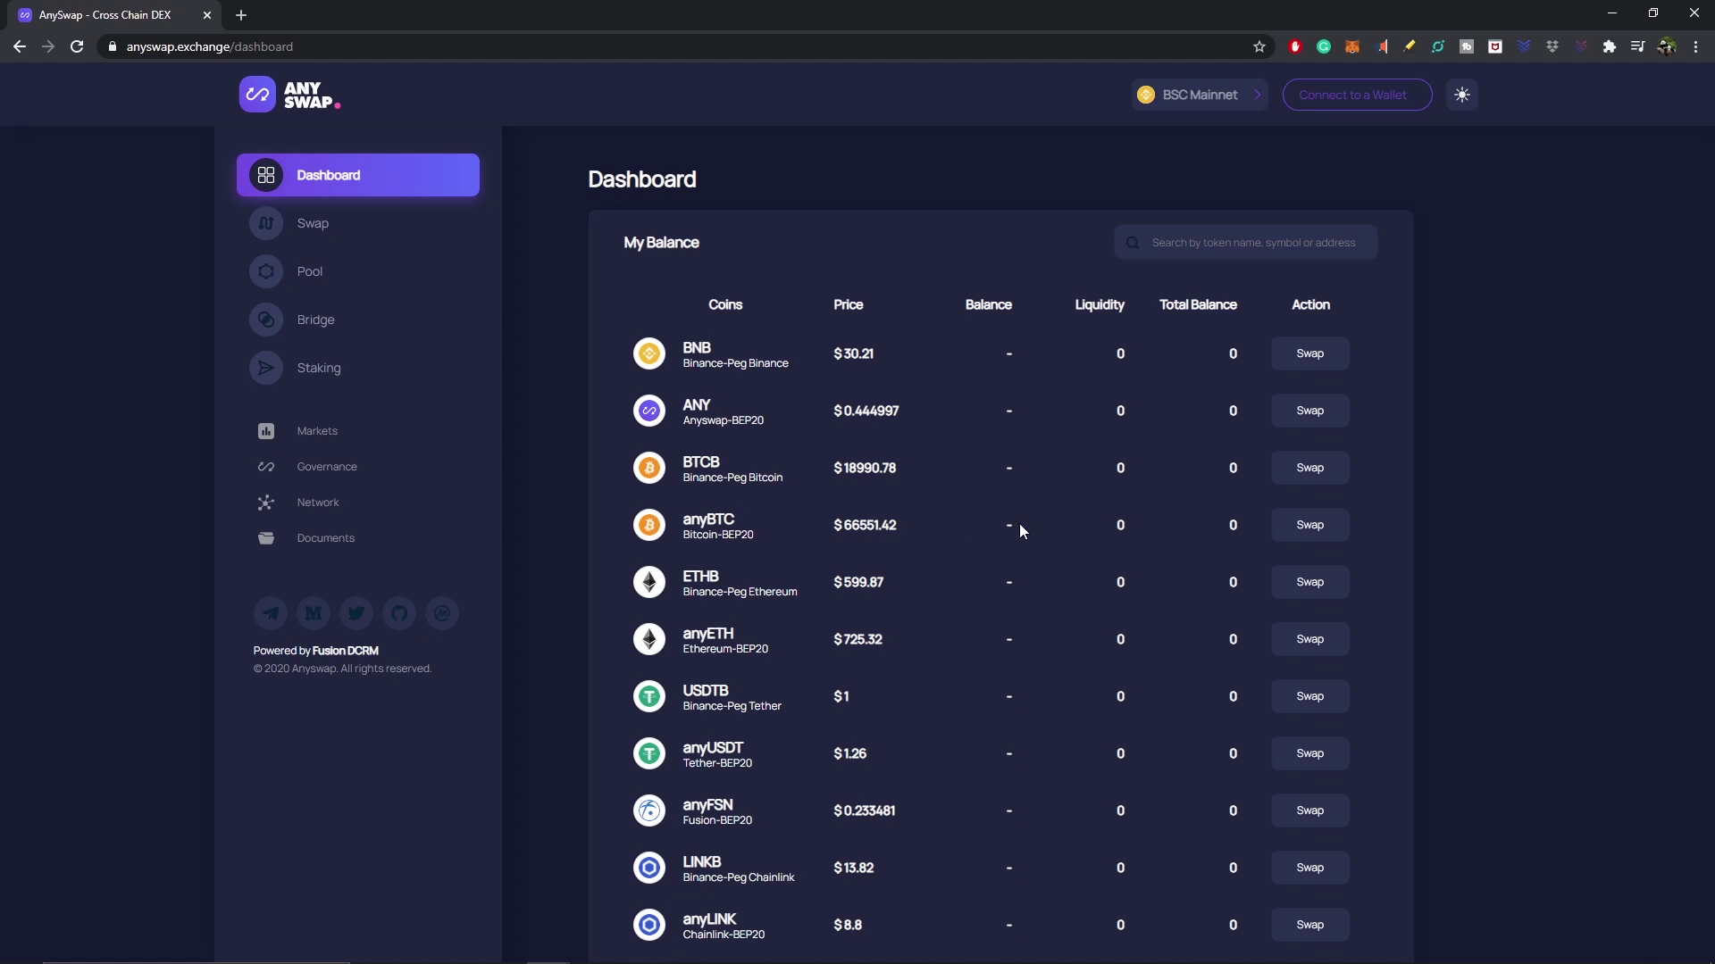
{"action": "scroll", "coordinate": [1020, 523], "scroll_direction": "down", "scroll_amount": 3}
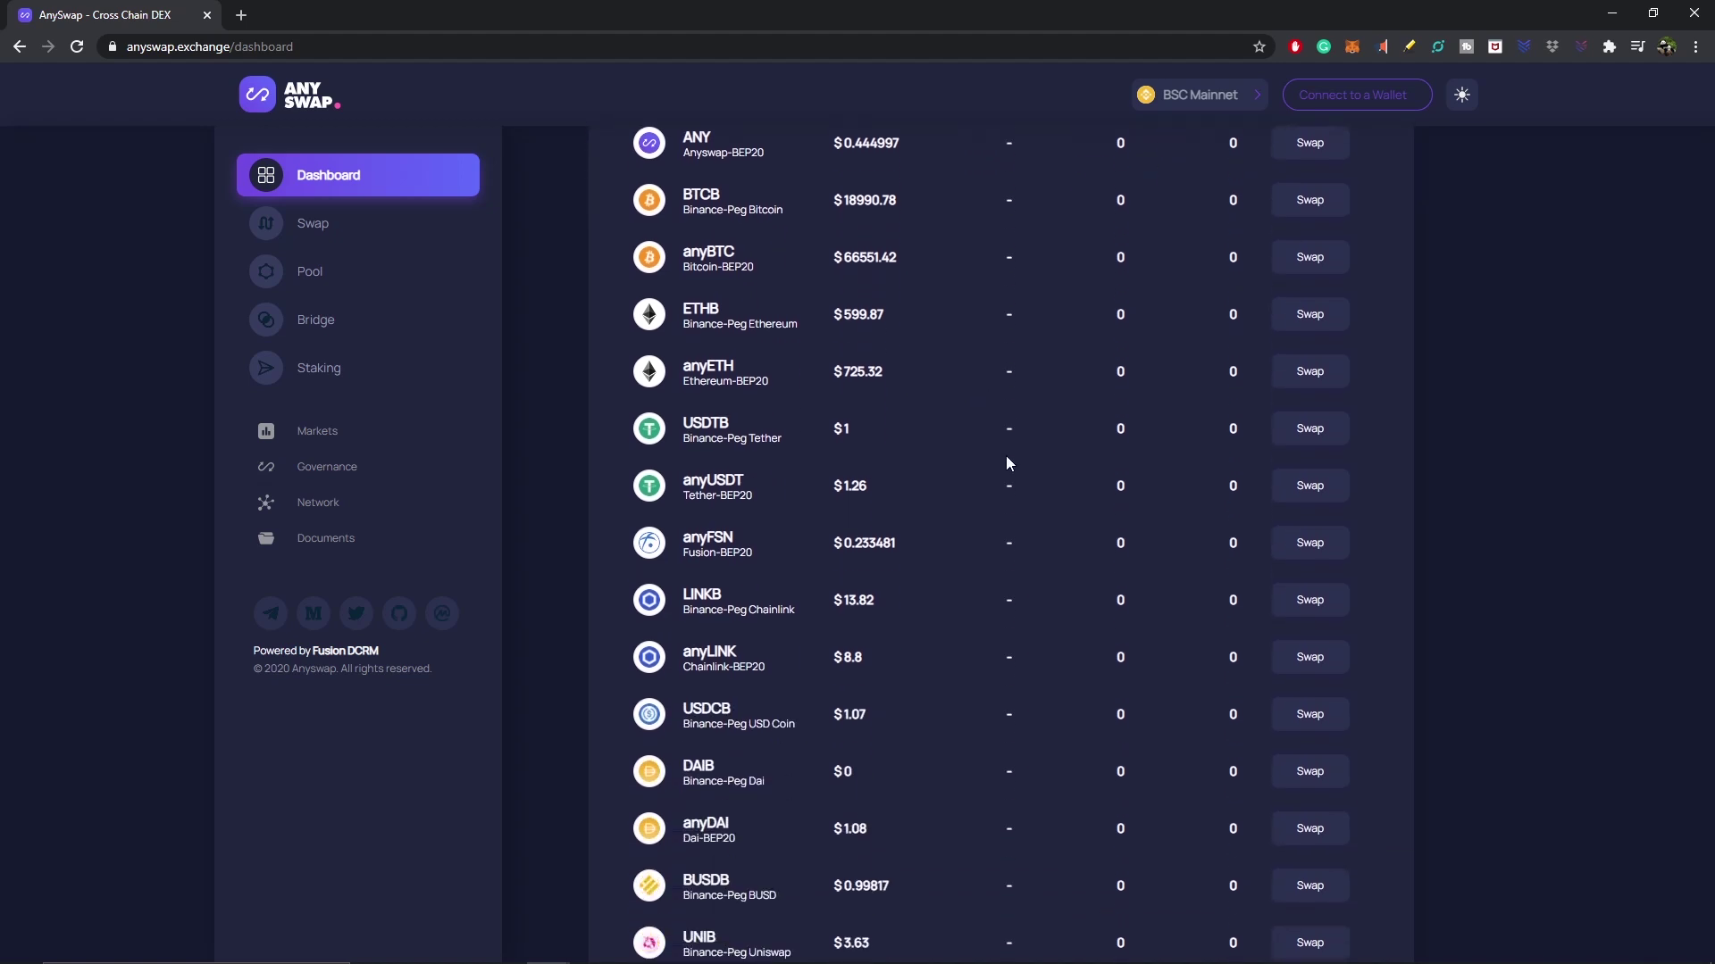
{"action": "scroll", "coordinate": [1006, 458], "scroll_direction": "down", "scroll_amount": 1}
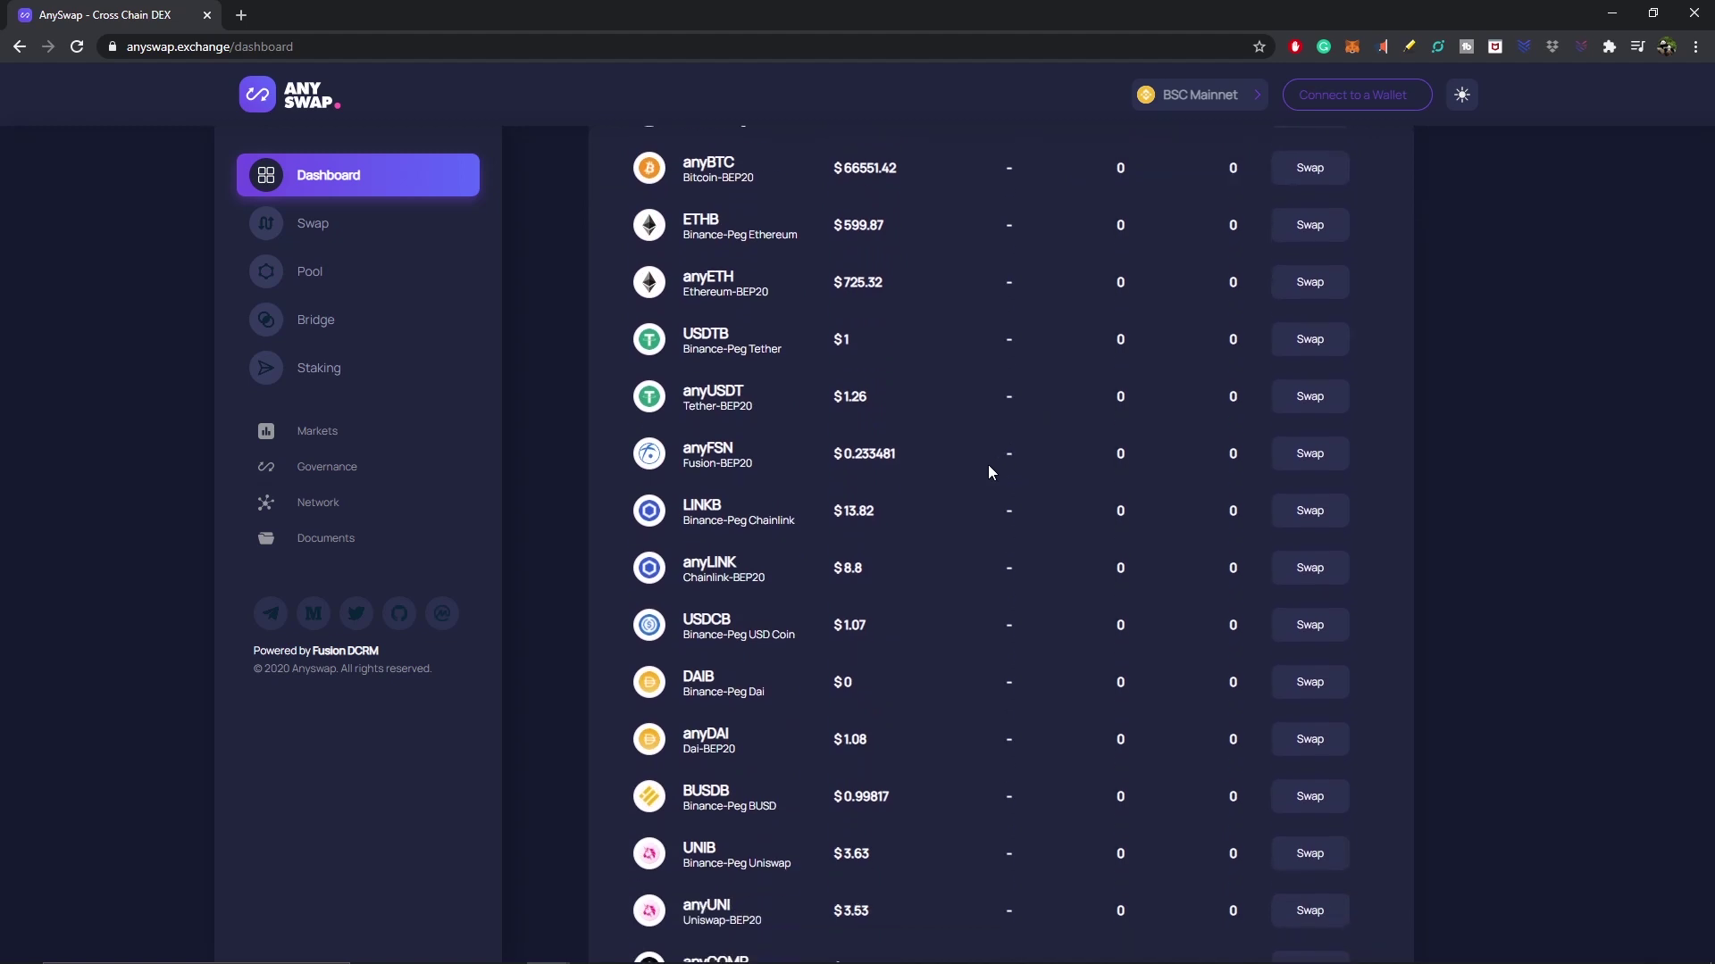
{"action": "scroll", "coordinate": [991, 500], "scroll_direction": "down", "scroll_amount": 4}
{"action": "scroll", "coordinate": [1001, 500], "scroll_direction": "down", "scroll_amount": 3}
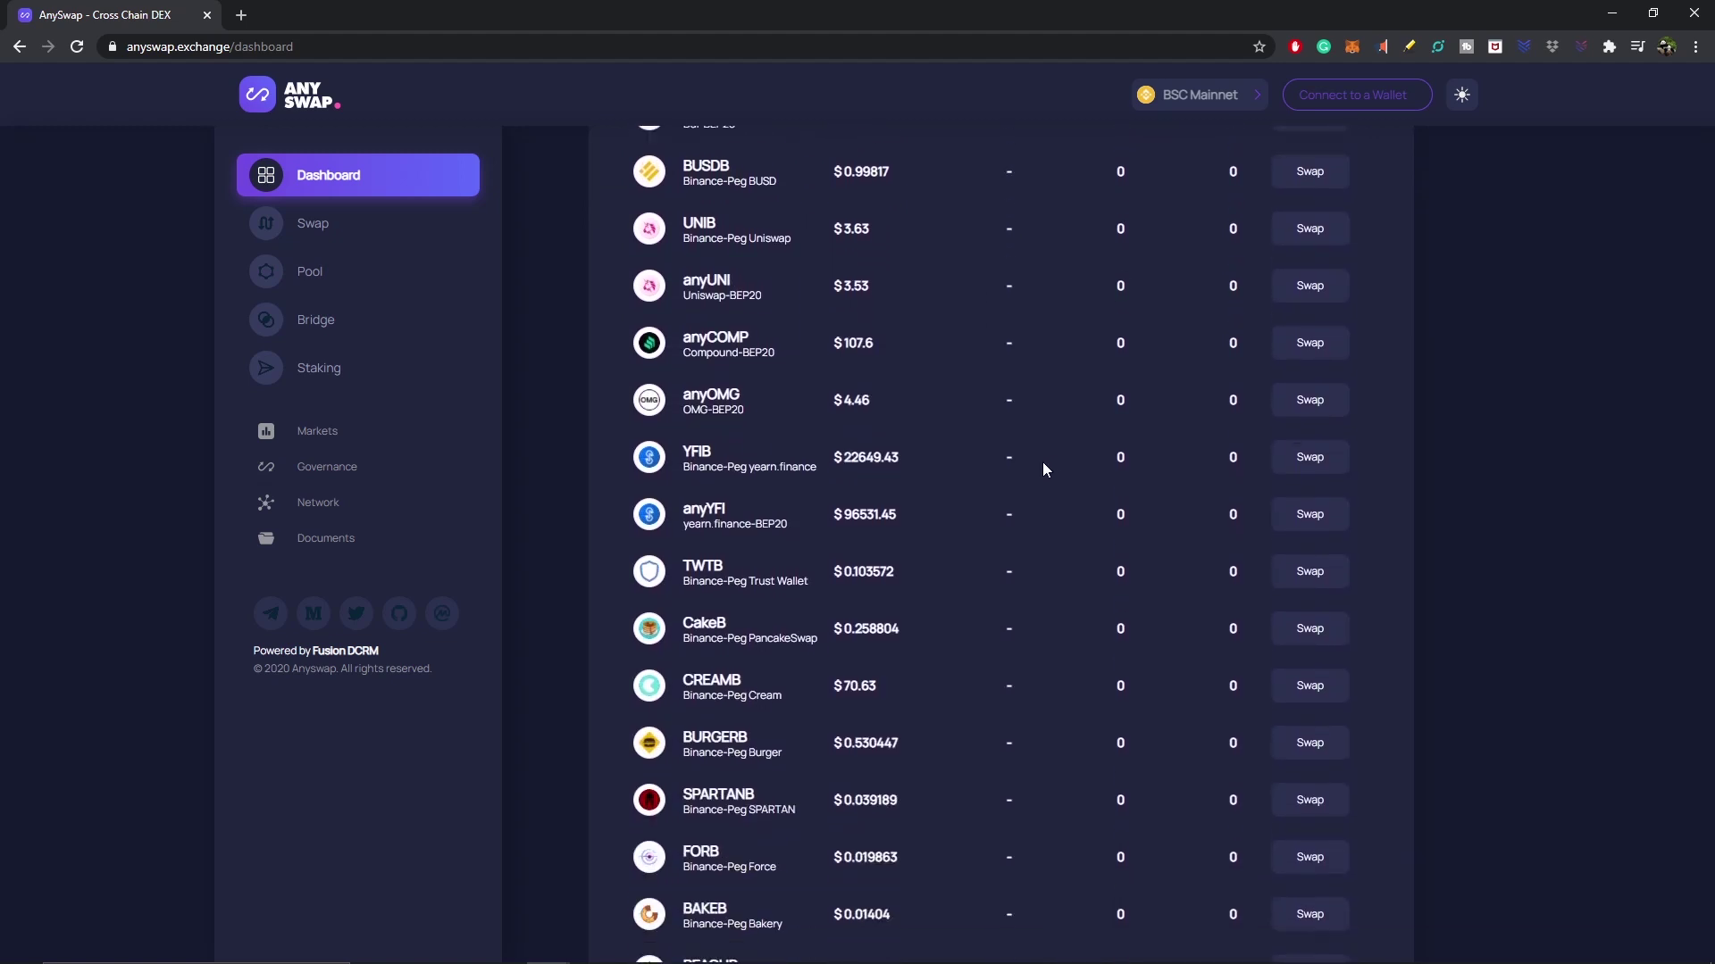
{"action": "scroll", "coordinate": [1042, 473], "scroll_direction": "down", "scroll_amount": 1}
{"action": "scroll", "coordinate": [952, 495], "scroll_direction": "down", "scroll_amount": 1}
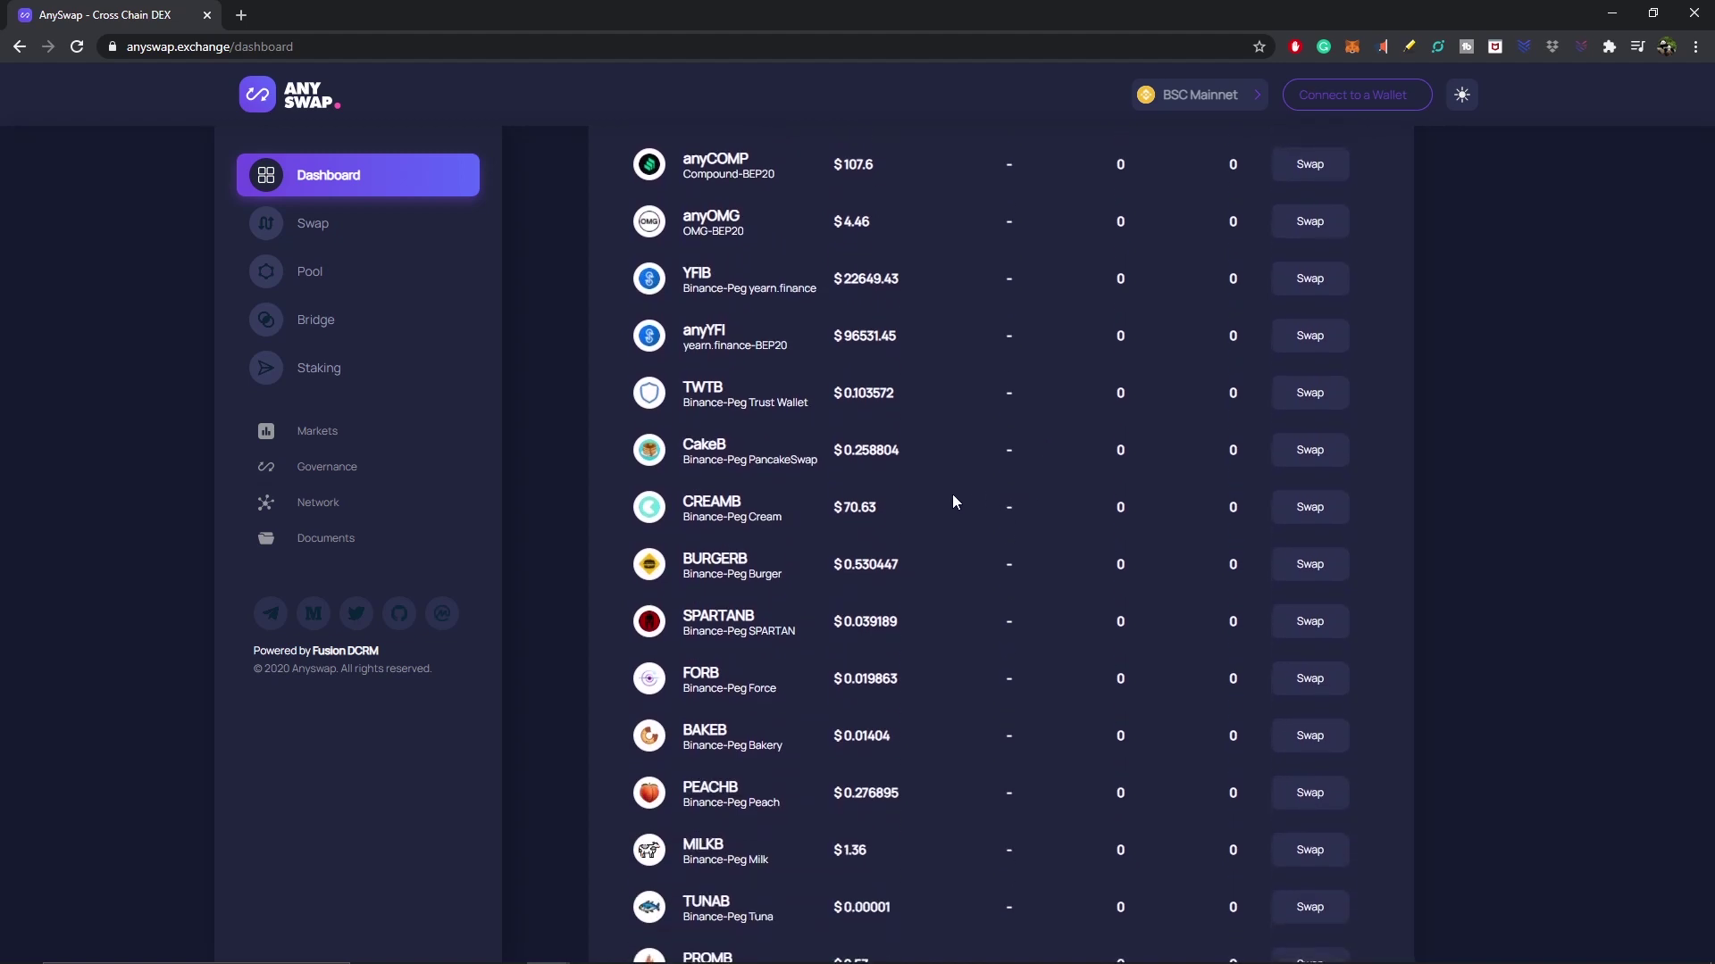
{"action": "scroll", "coordinate": [994, 504], "scroll_direction": "down", "scroll_amount": 3}
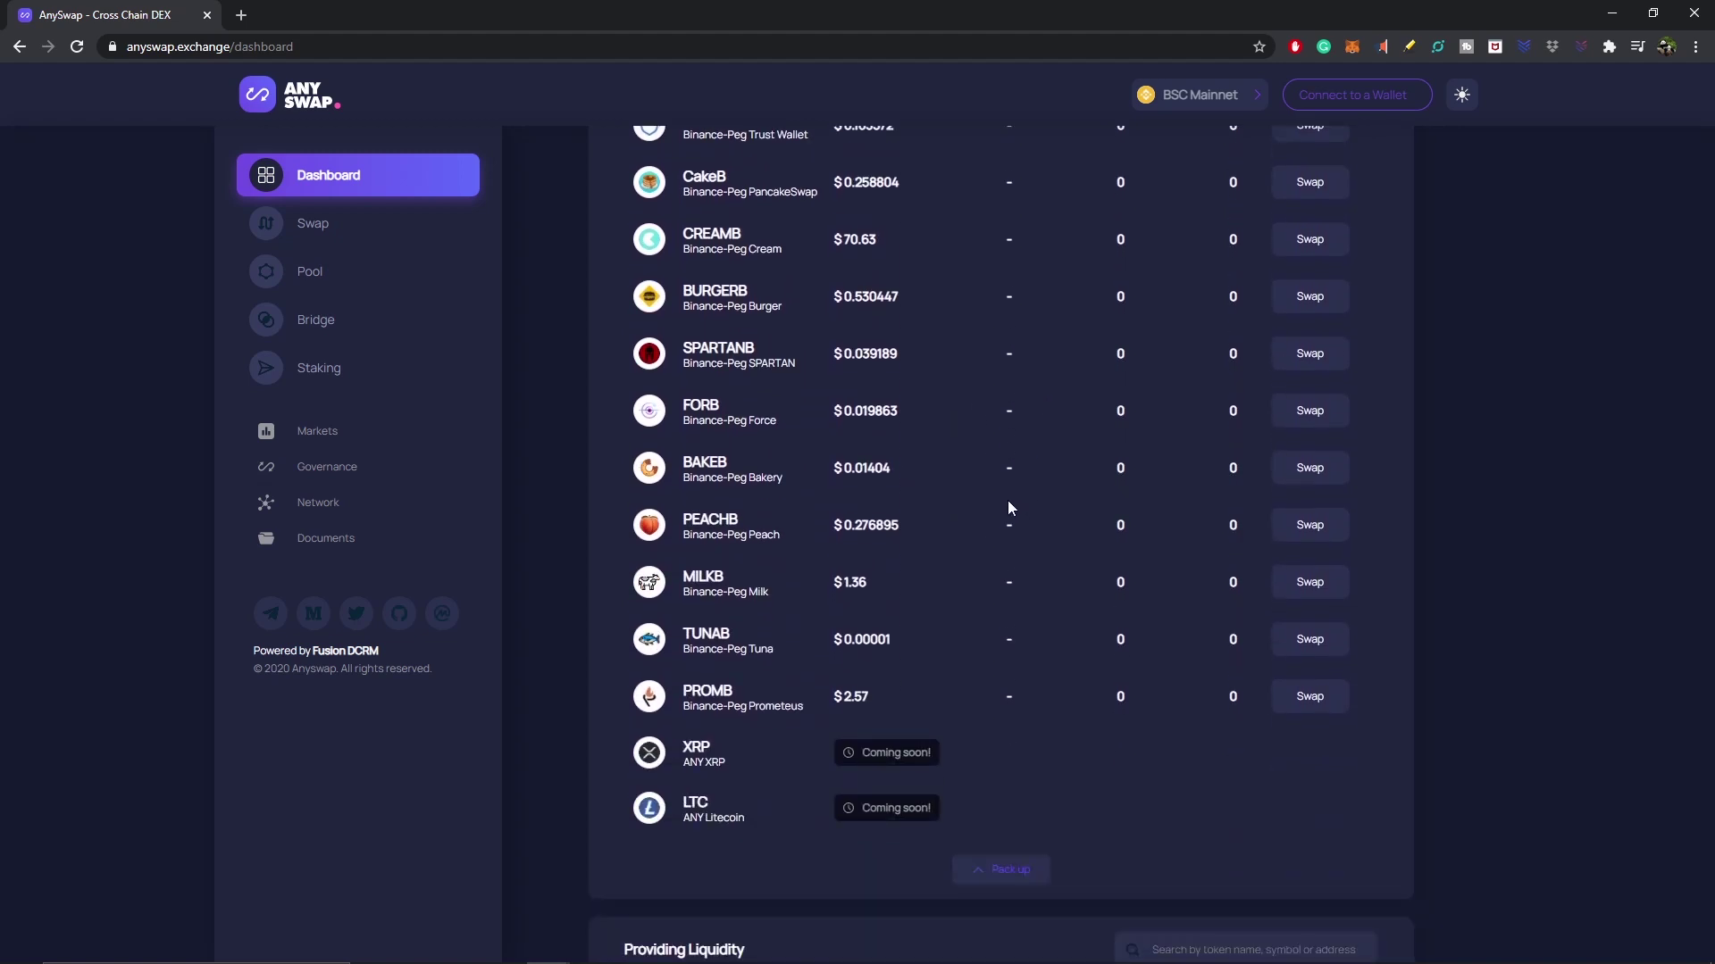
{"action": "scroll", "coordinate": [1489, 539], "scroll_direction": "up", "scroll_amount": 15}
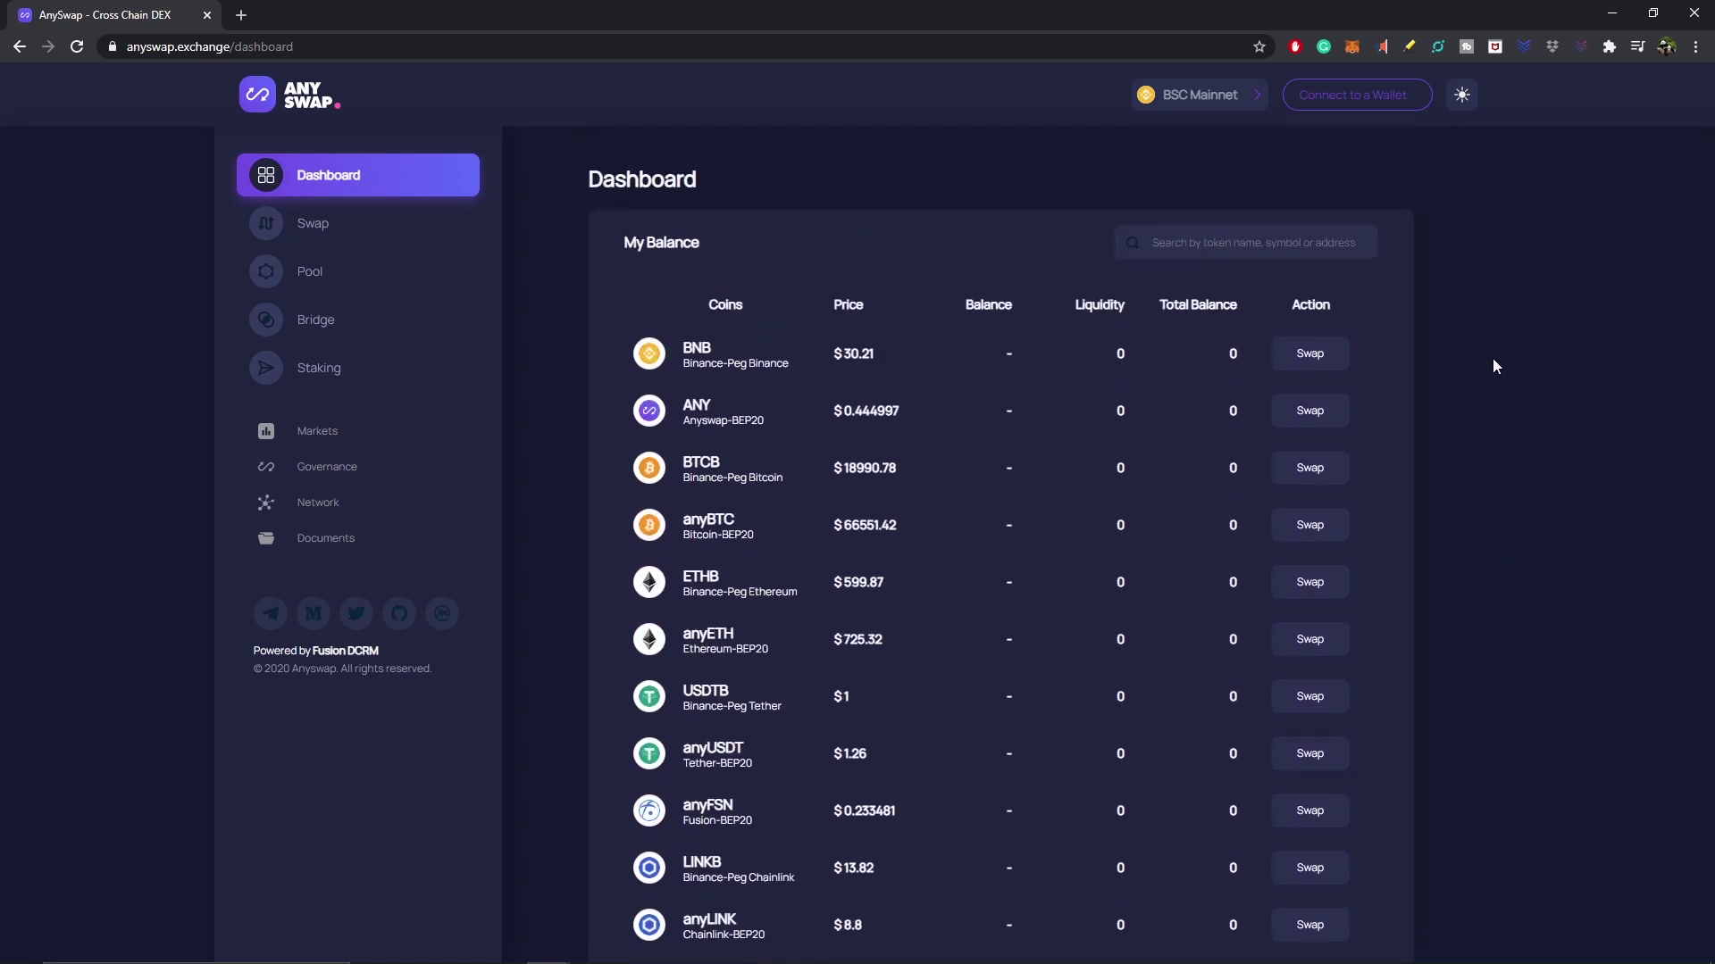
Review the wallet connection options and the blank custom RPC network form in MetaMask, leaving both without making changes
{"action": "left_click", "coordinate": [1397, 97]}
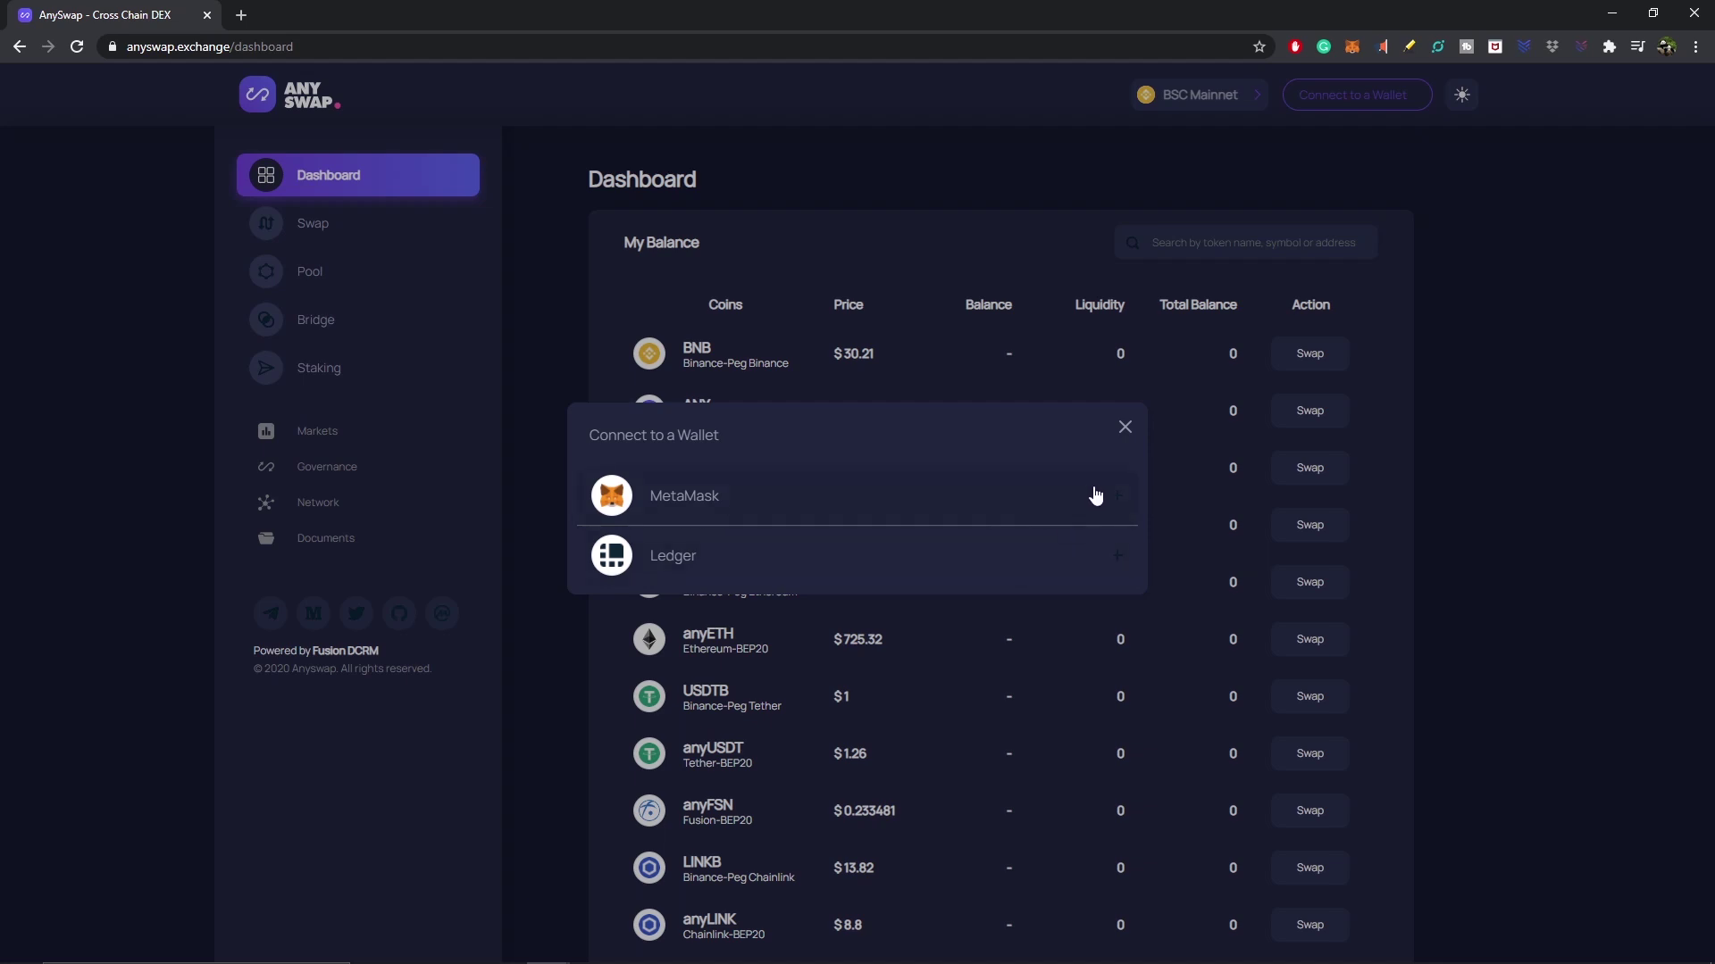
{"action": "left_click", "coordinate": [1125, 428]}
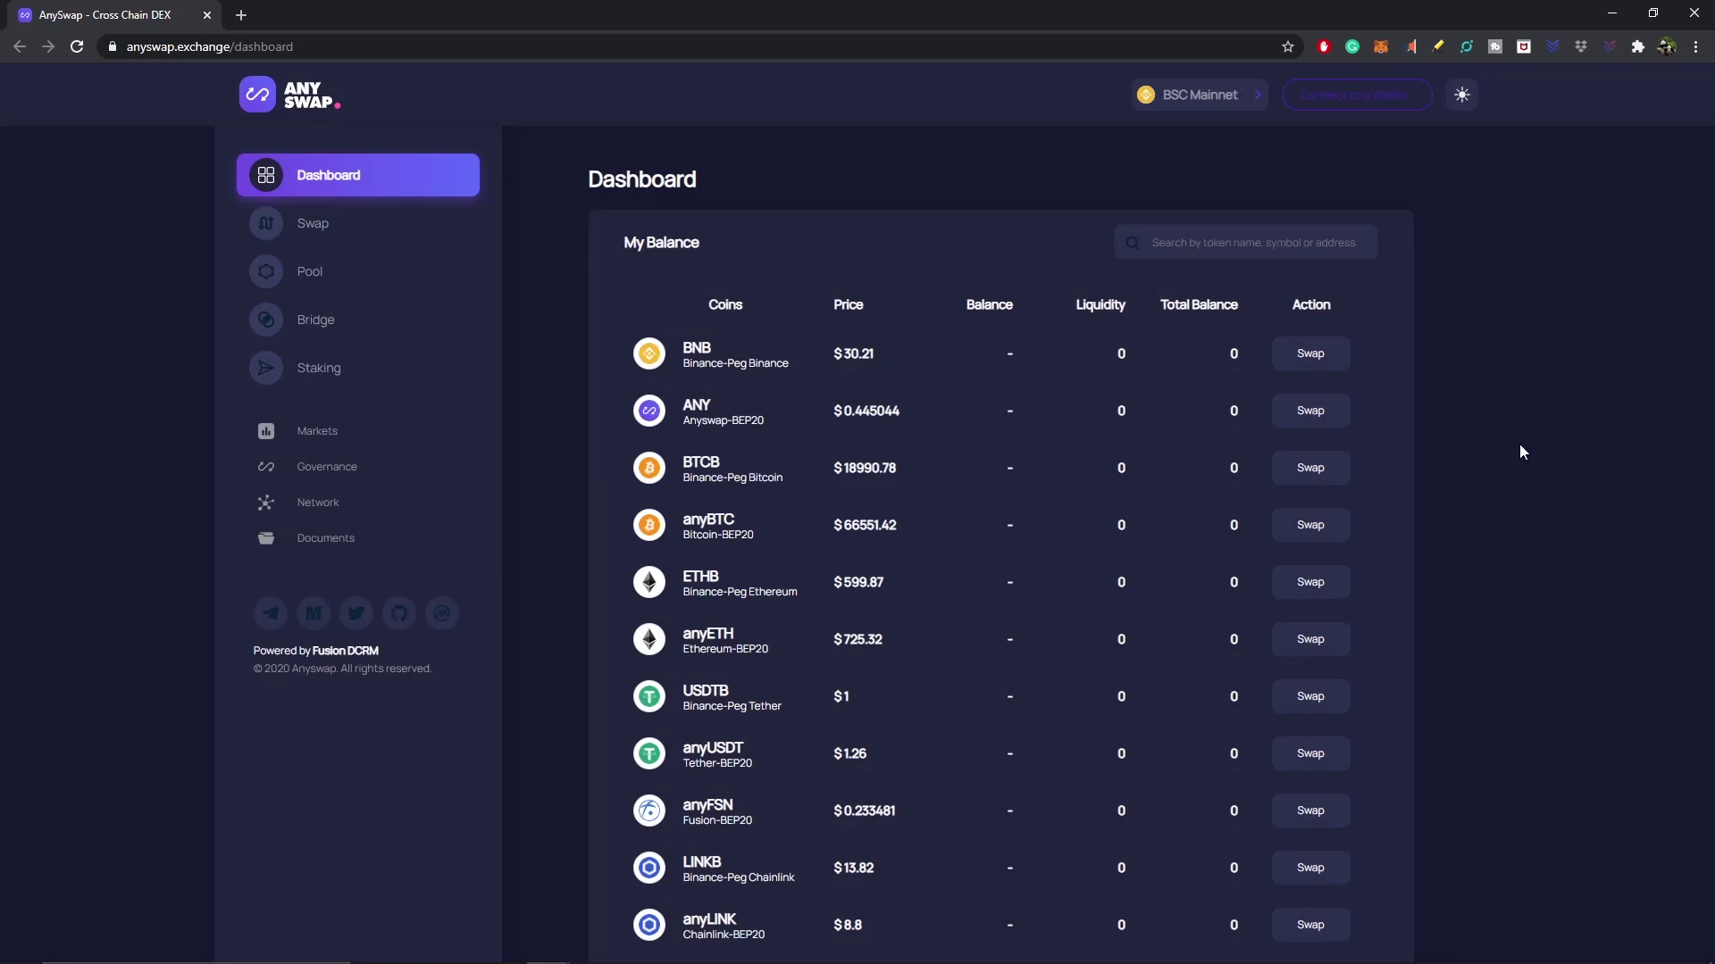
{"action": "left_click", "coordinate": [1380, 50]}
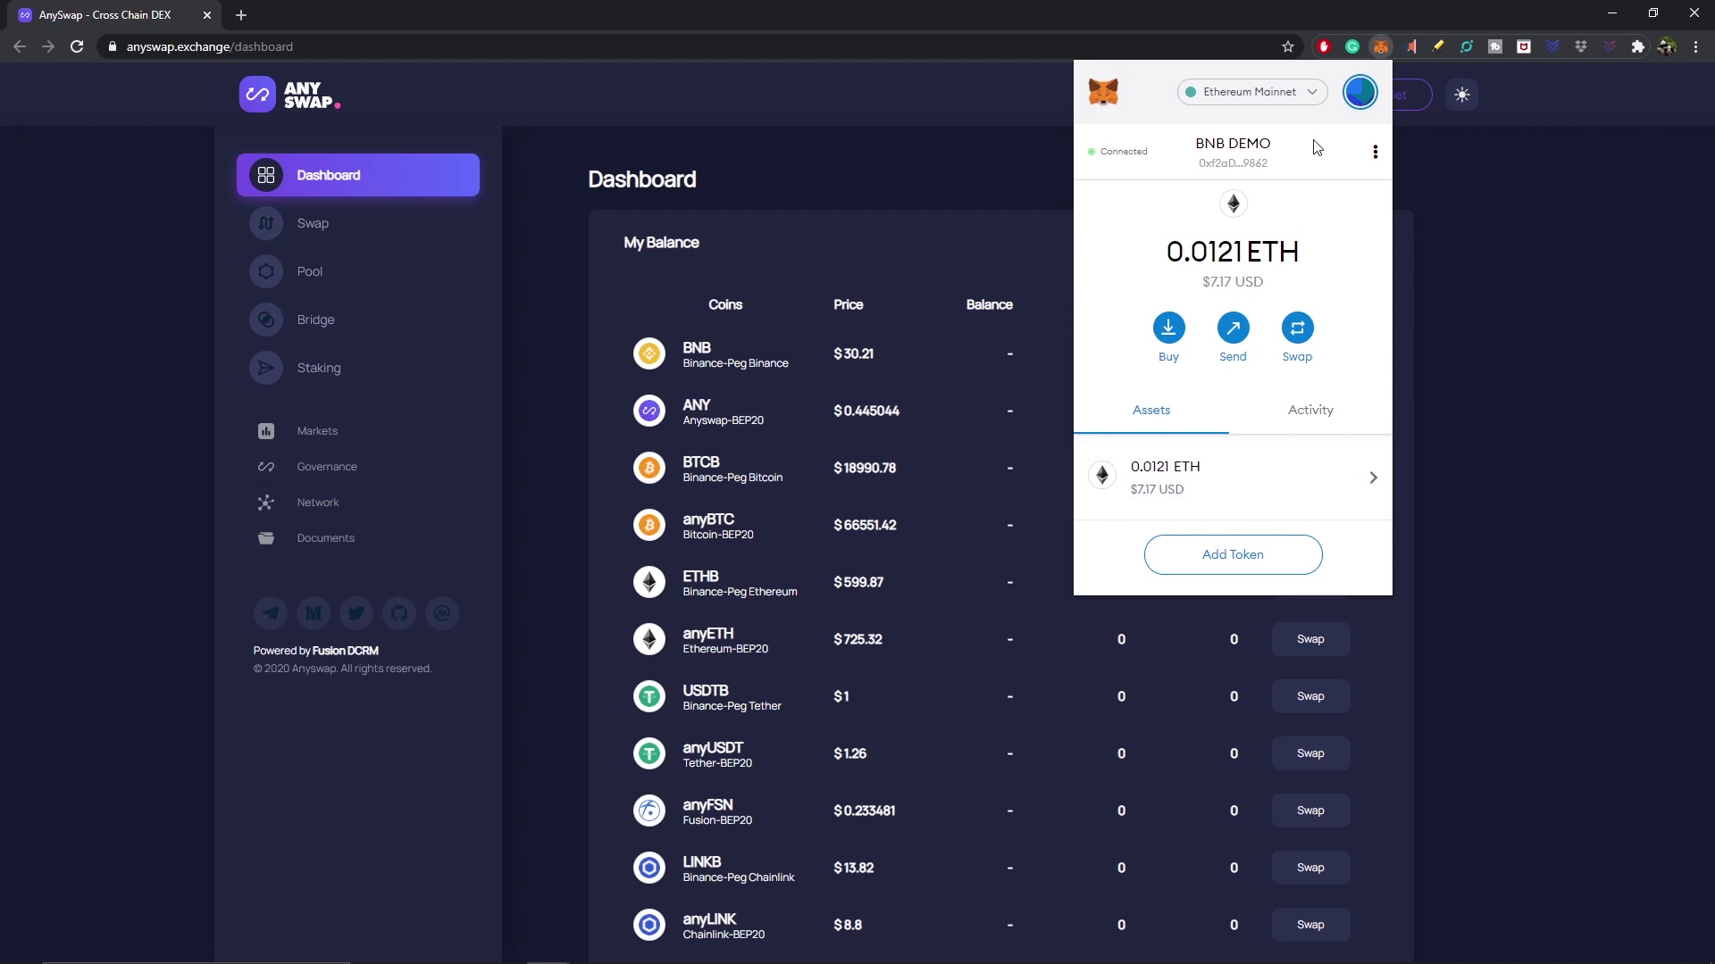
{"action": "left_click", "coordinate": [1305, 95]}
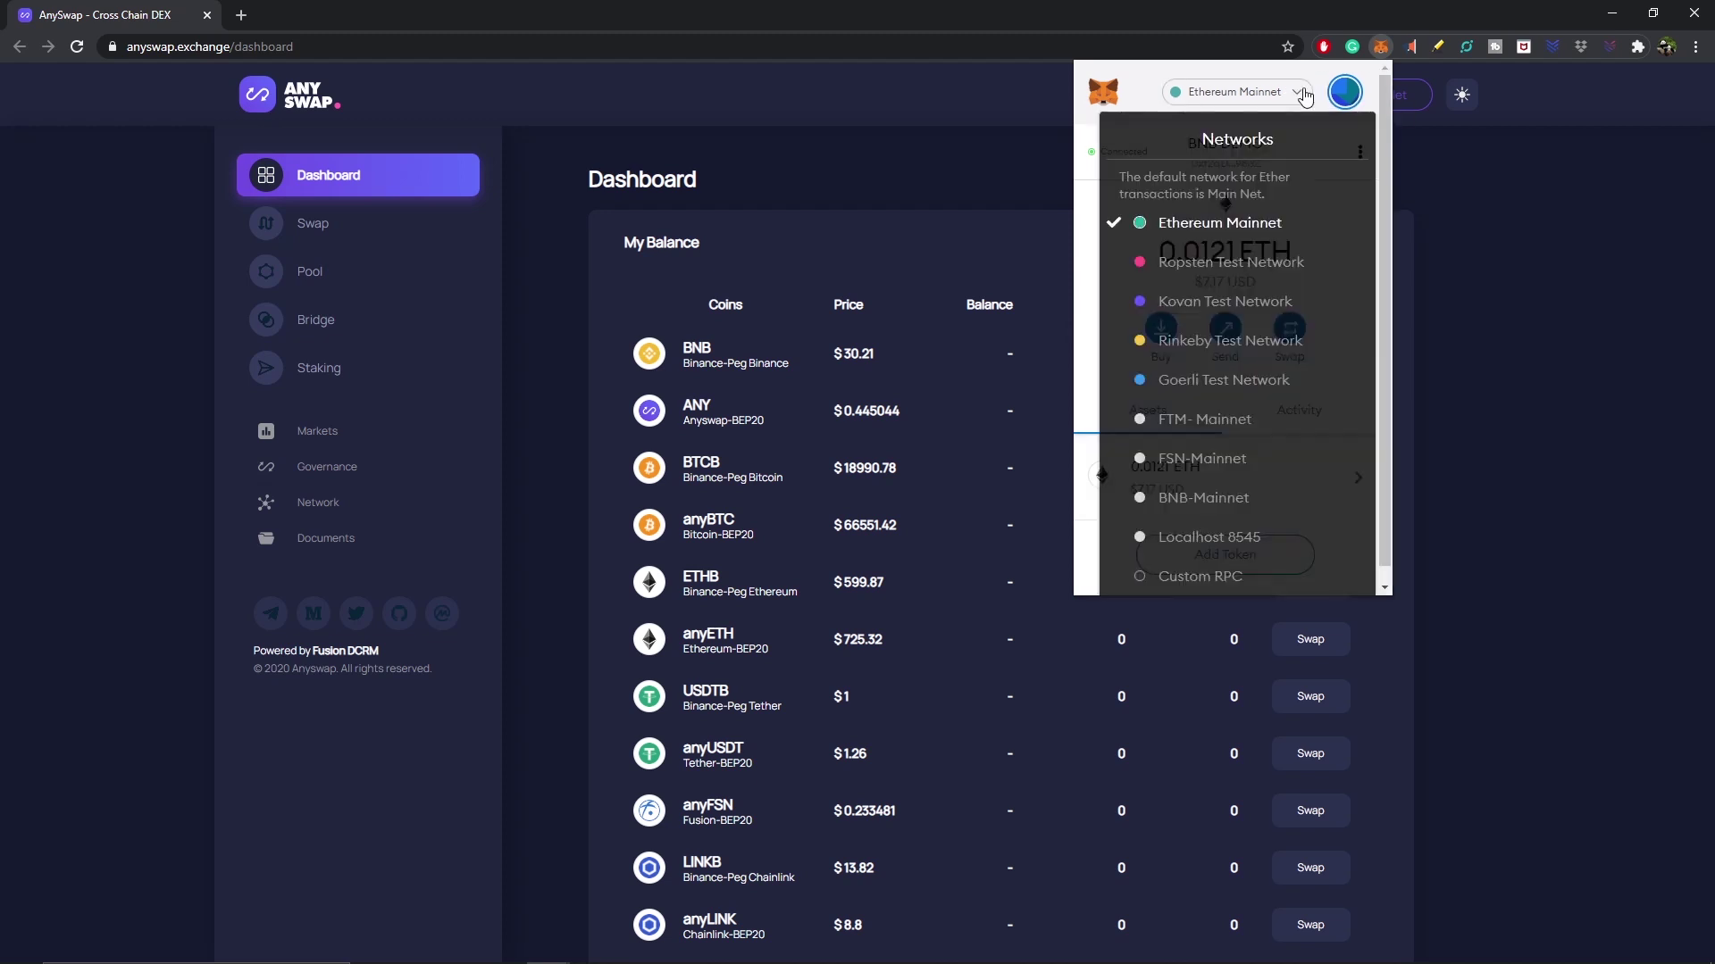
{"action": "left_click", "coordinate": [1246, 578]}
{"action": "left_click_drag", "start_coordinate": [1387, 319], "coordinate": [1379, 370]}
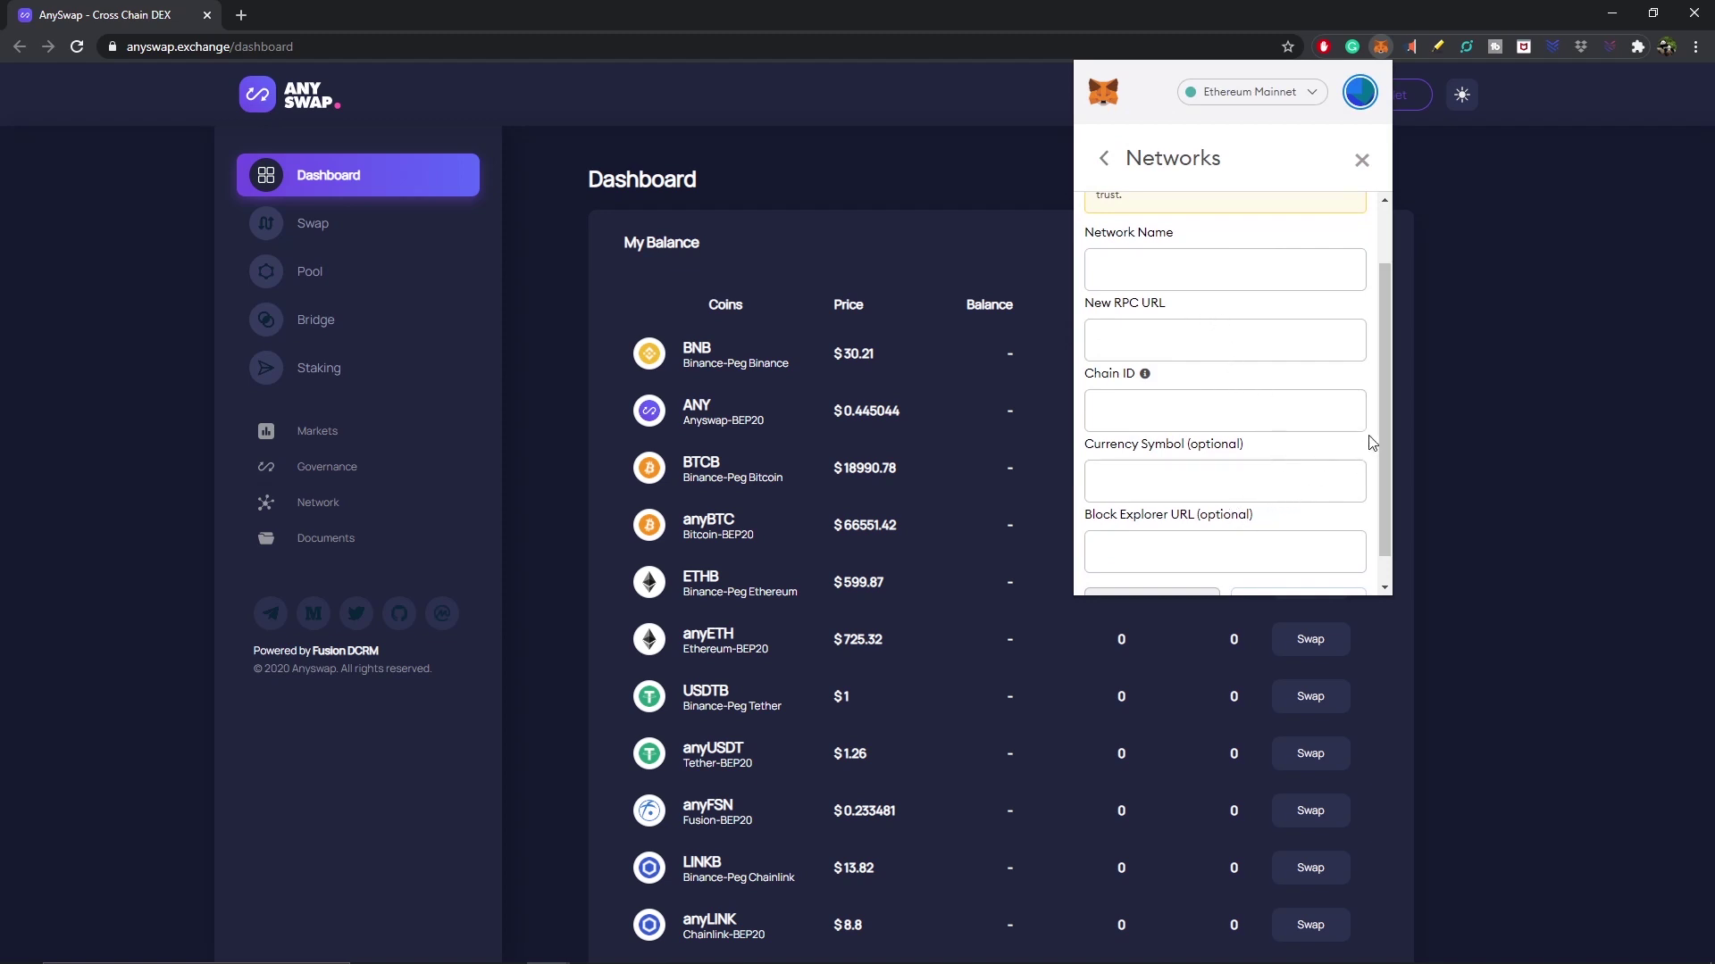
{"action": "left_click_drag", "start_coordinate": [1384, 420], "coordinate": [1380, 442]}
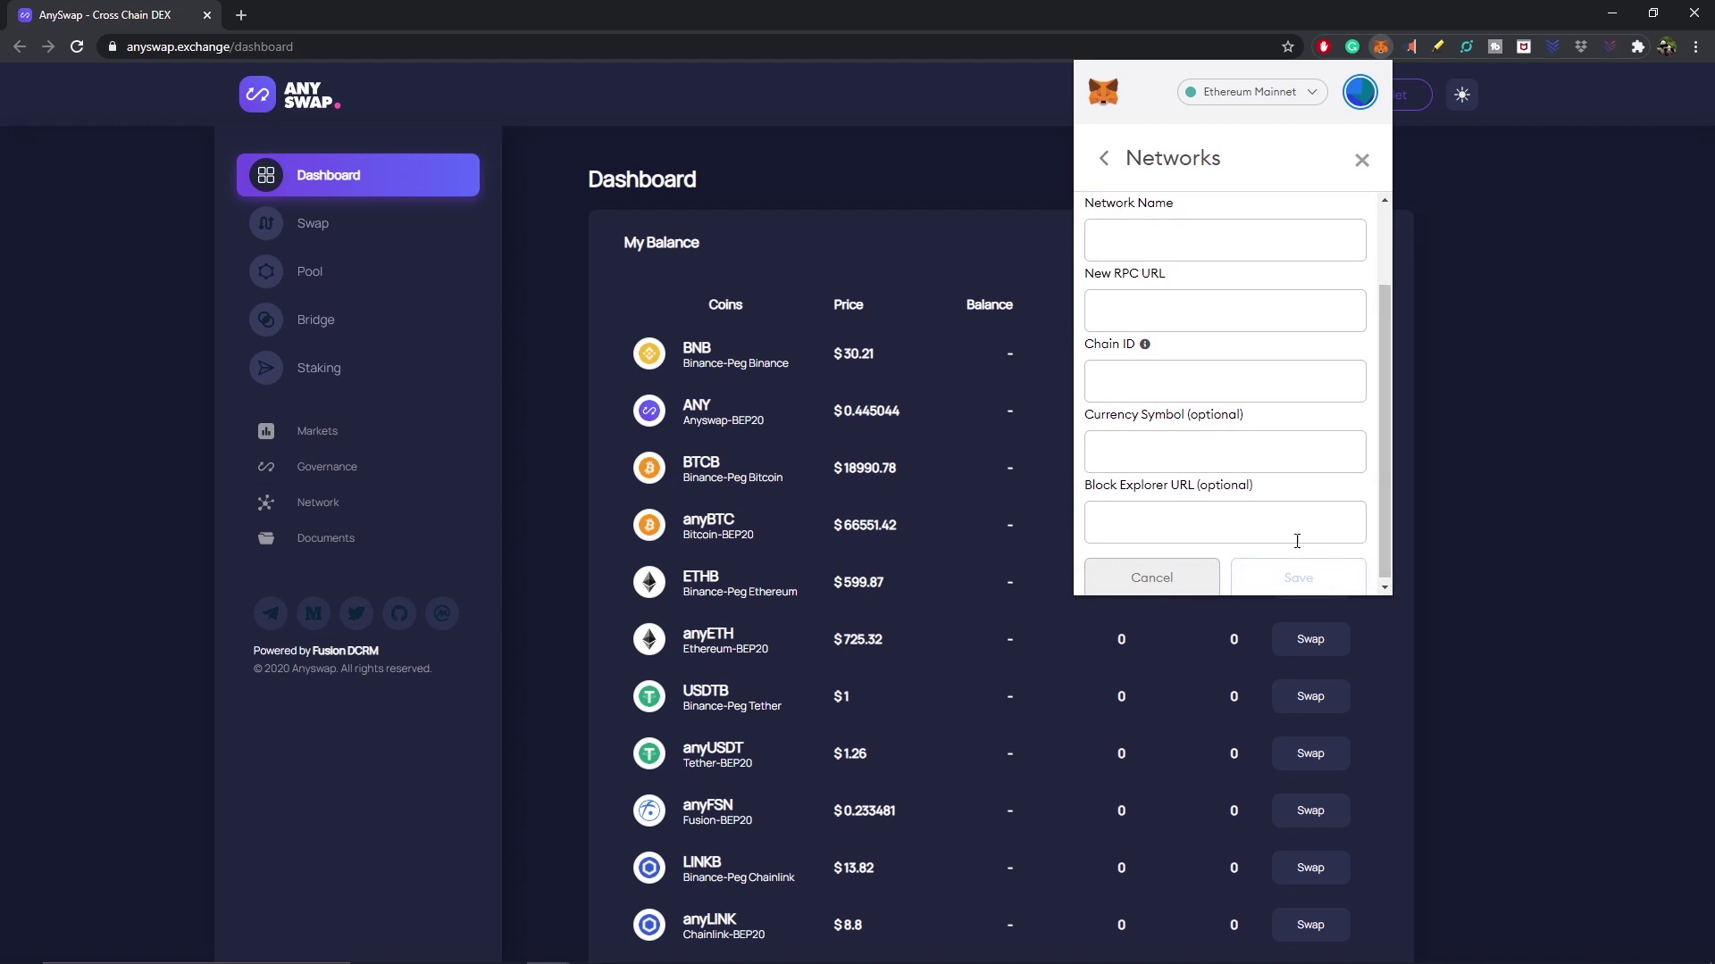
{"action": "left_click", "coordinate": [1447, 192]}
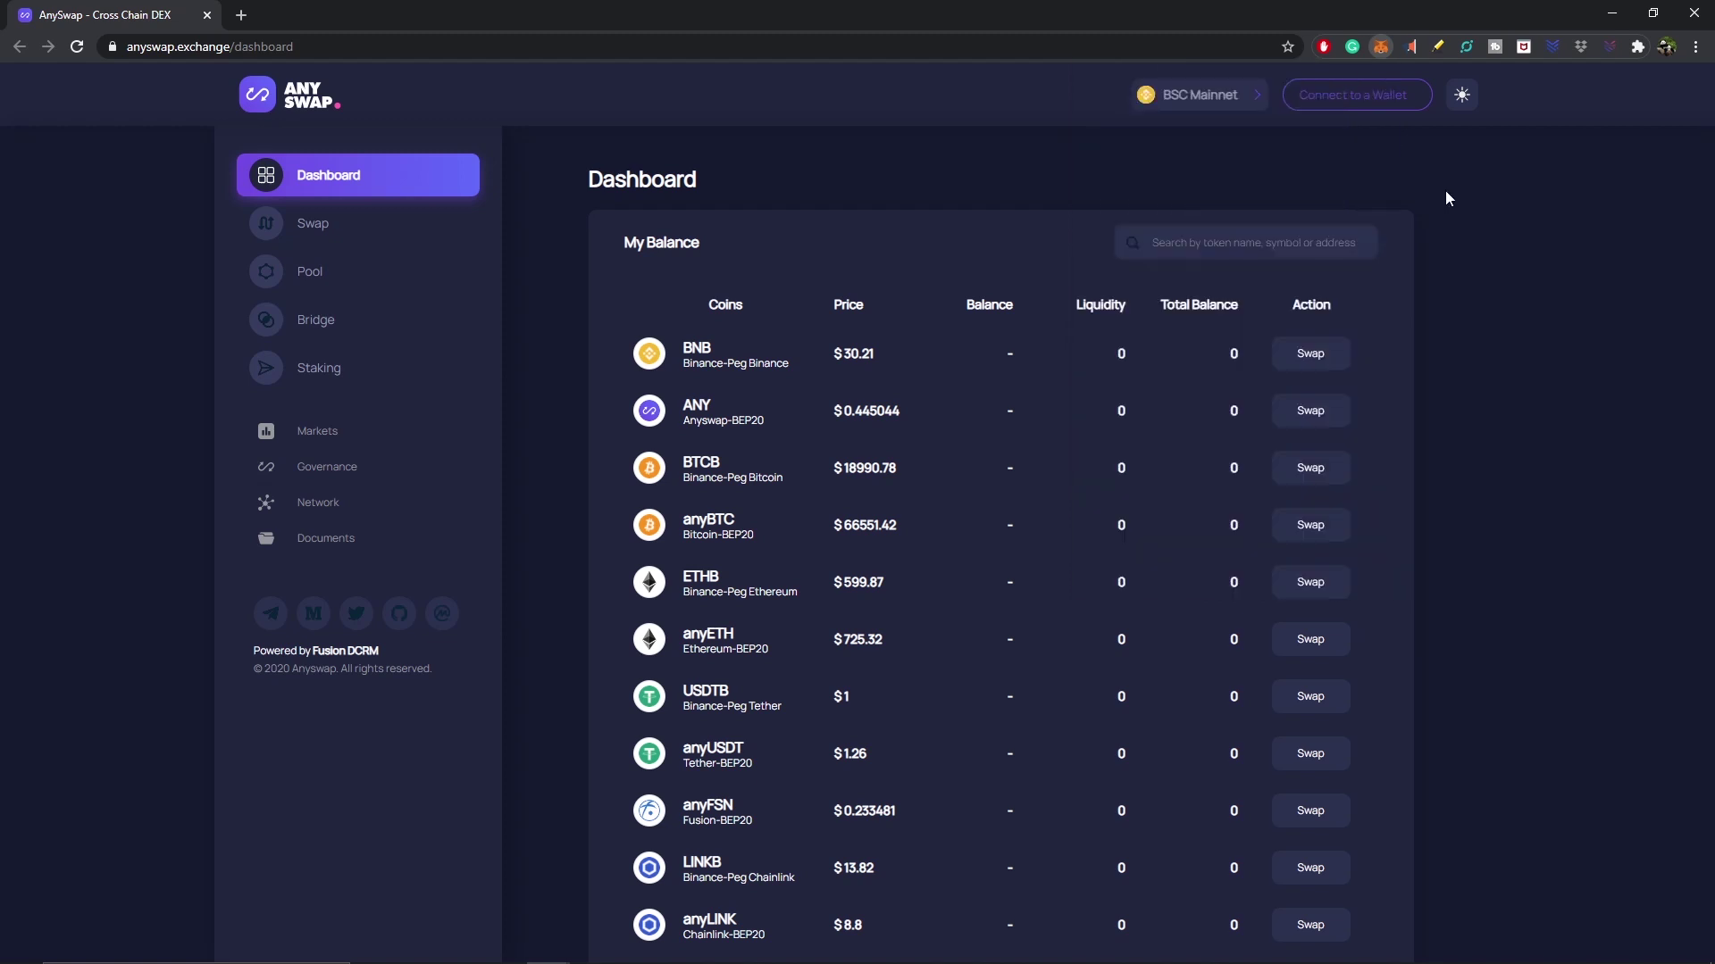
Connect the MetaMask wallet to the exchange and review the RPC settings required for BNB- Mainnet
{"action": "left_click", "coordinate": [1352, 111]}
{"action": "left_click", "coordinate": [960, 485]}
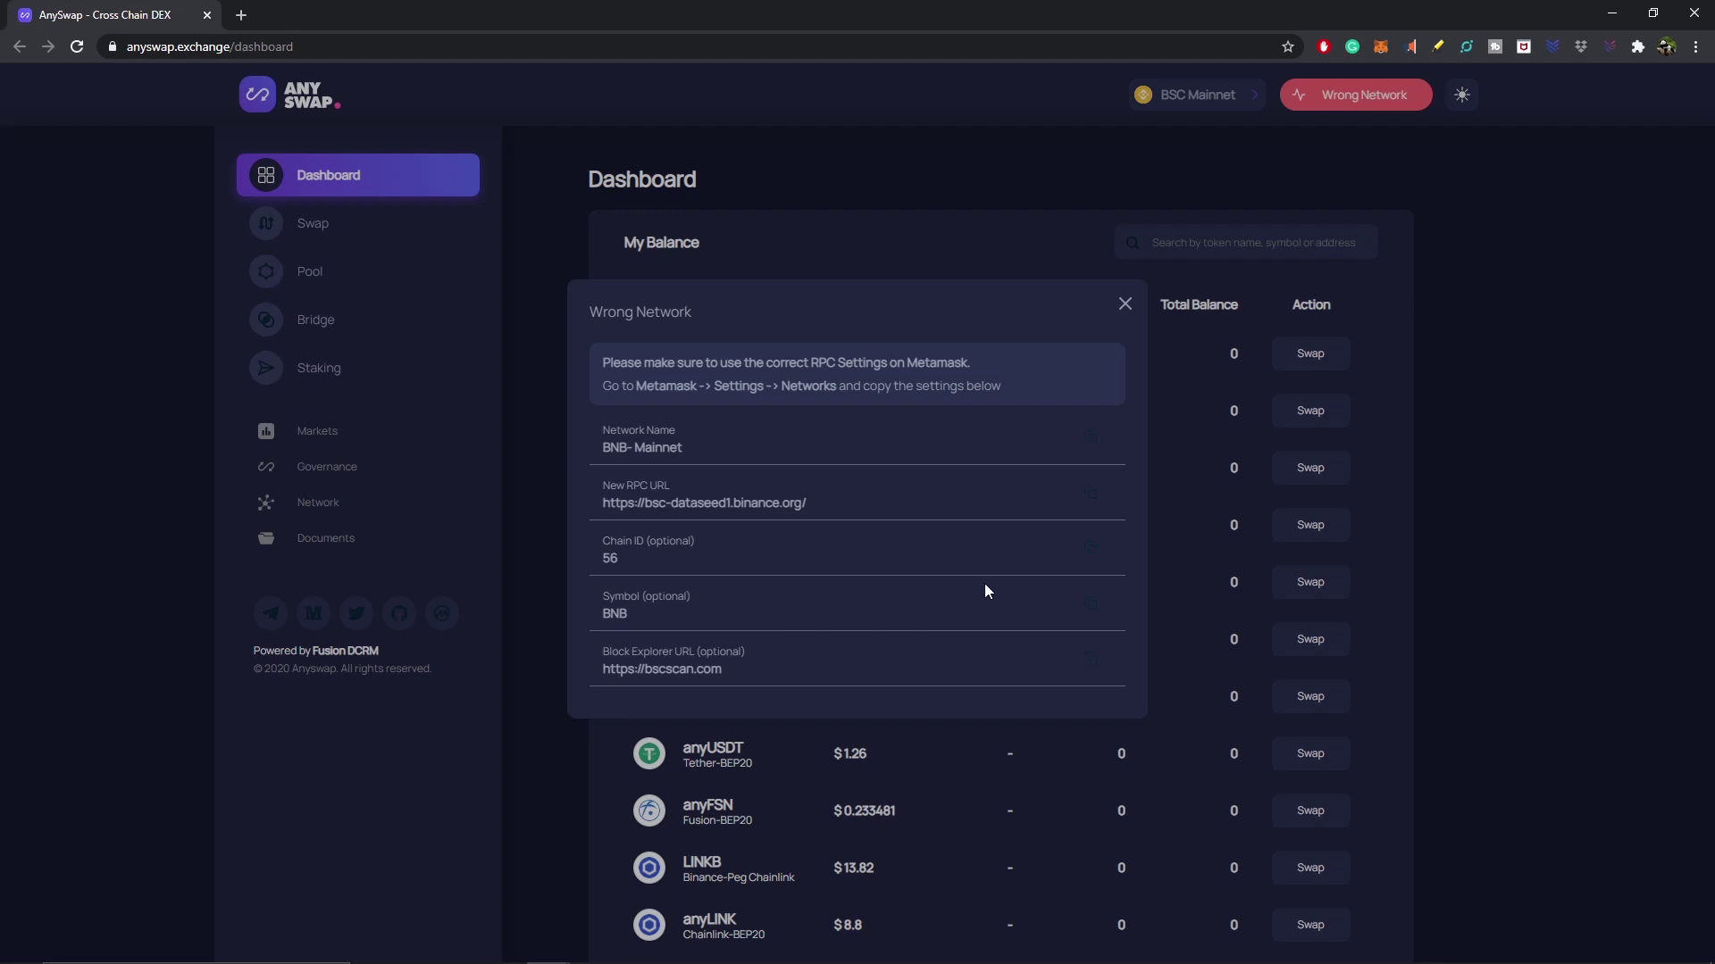
{"action": "left_click", "coordinate": [1124, 305]}
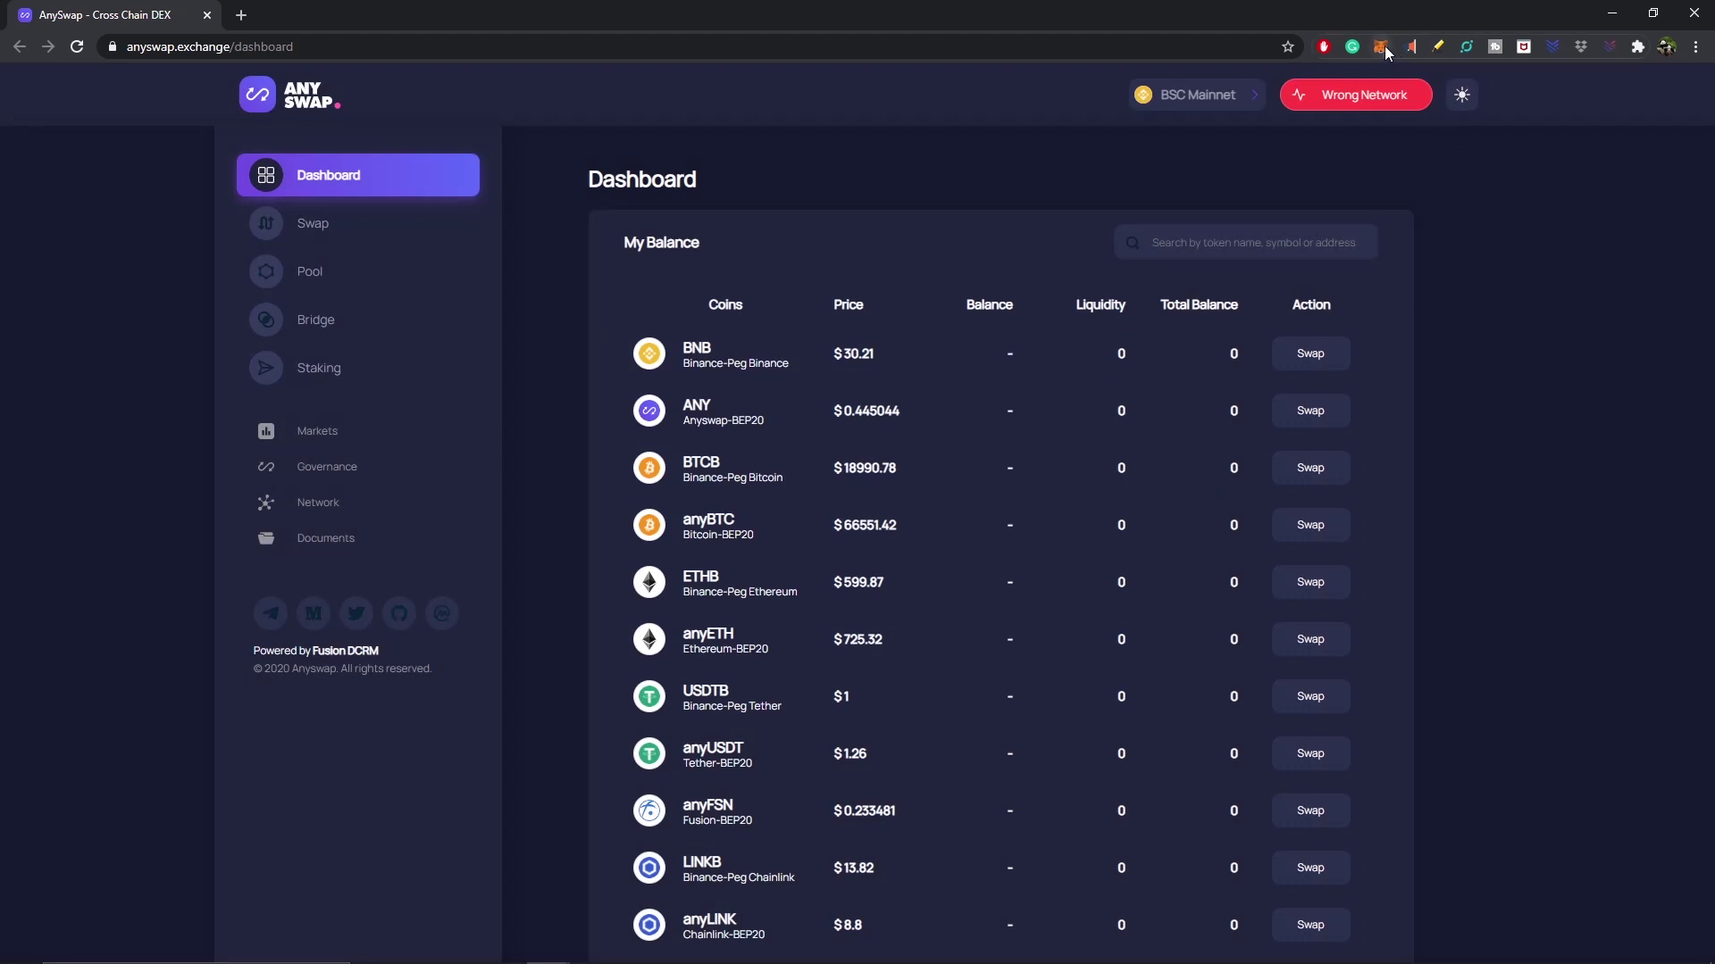
Switch the MetaMask wallet from Ethereum Mainnet to the BNB-Mainnet network
{"action": "left_click", "coordinate": [1381, 47]}
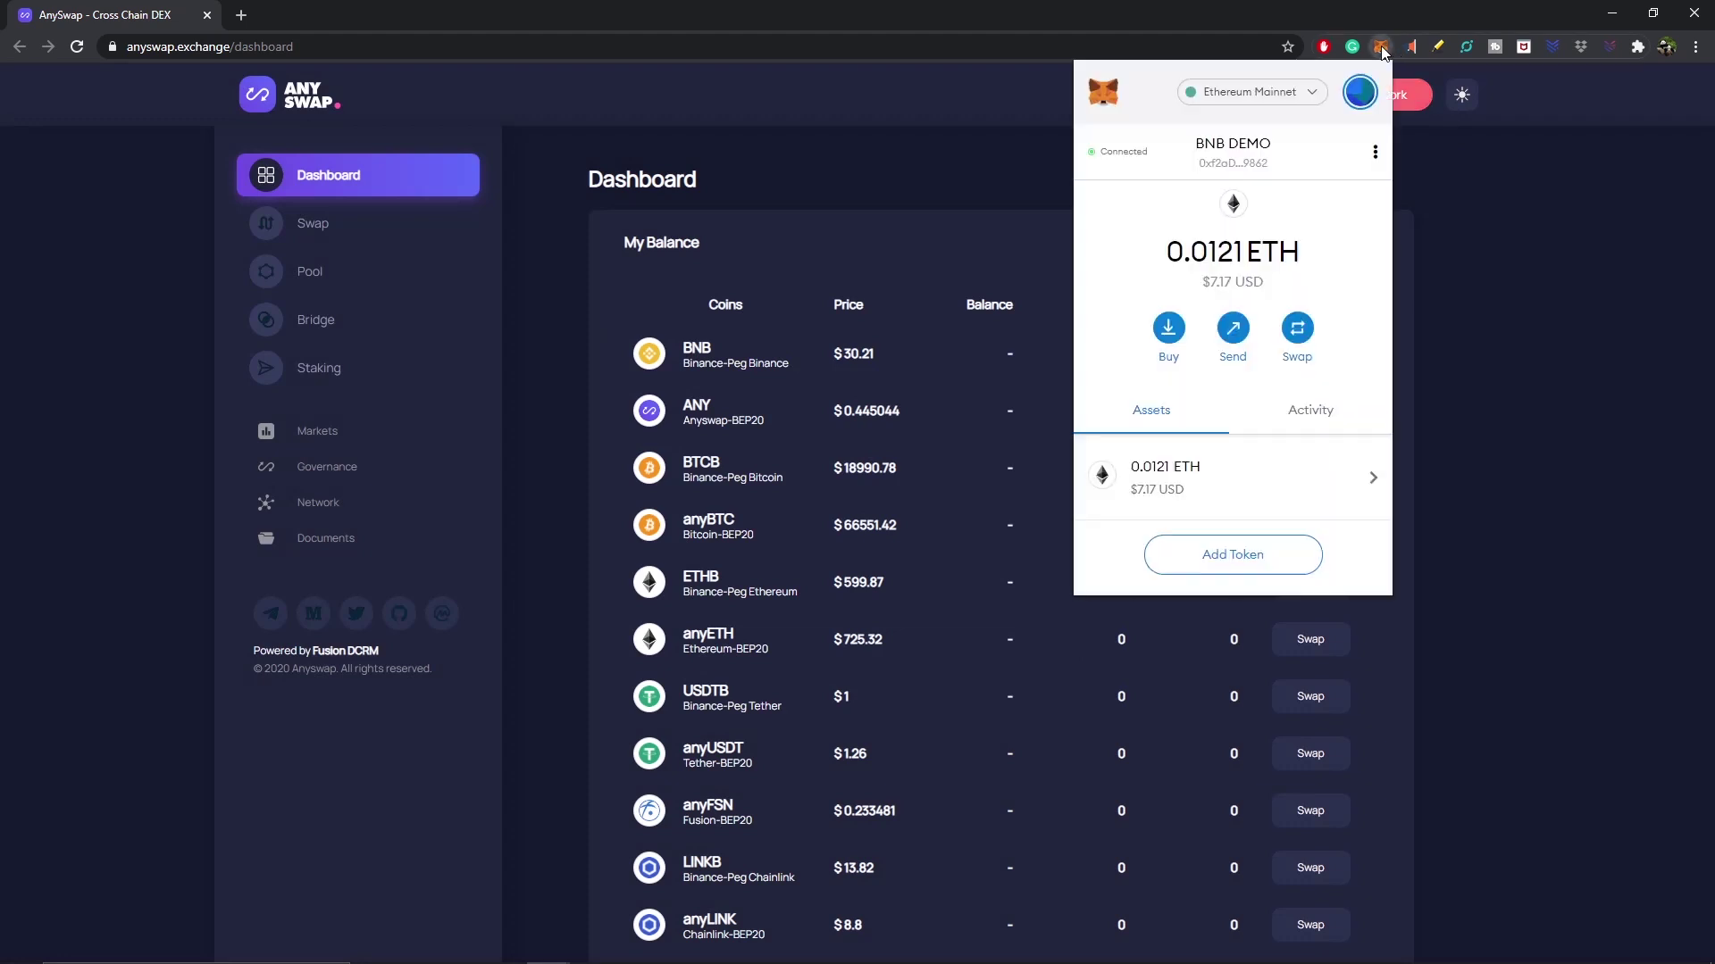
{"action": "left_click", "coordinate": [1294, 94]}
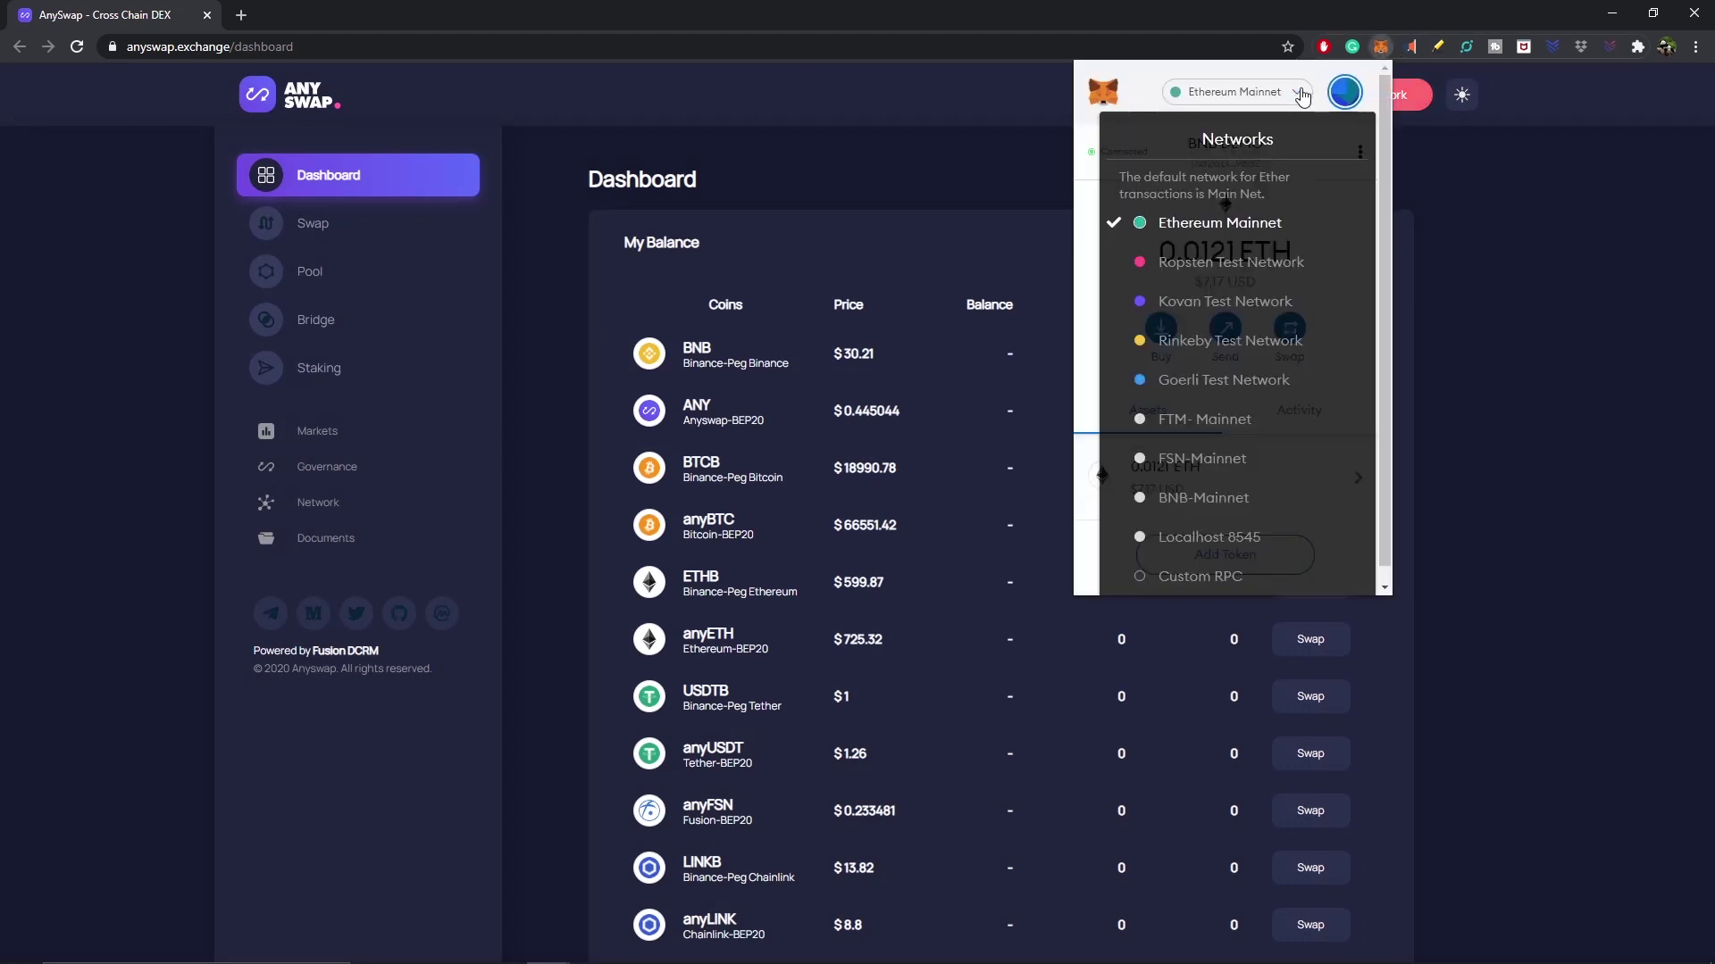
{"action": "left_click", "coordinate": [1232, 502]}
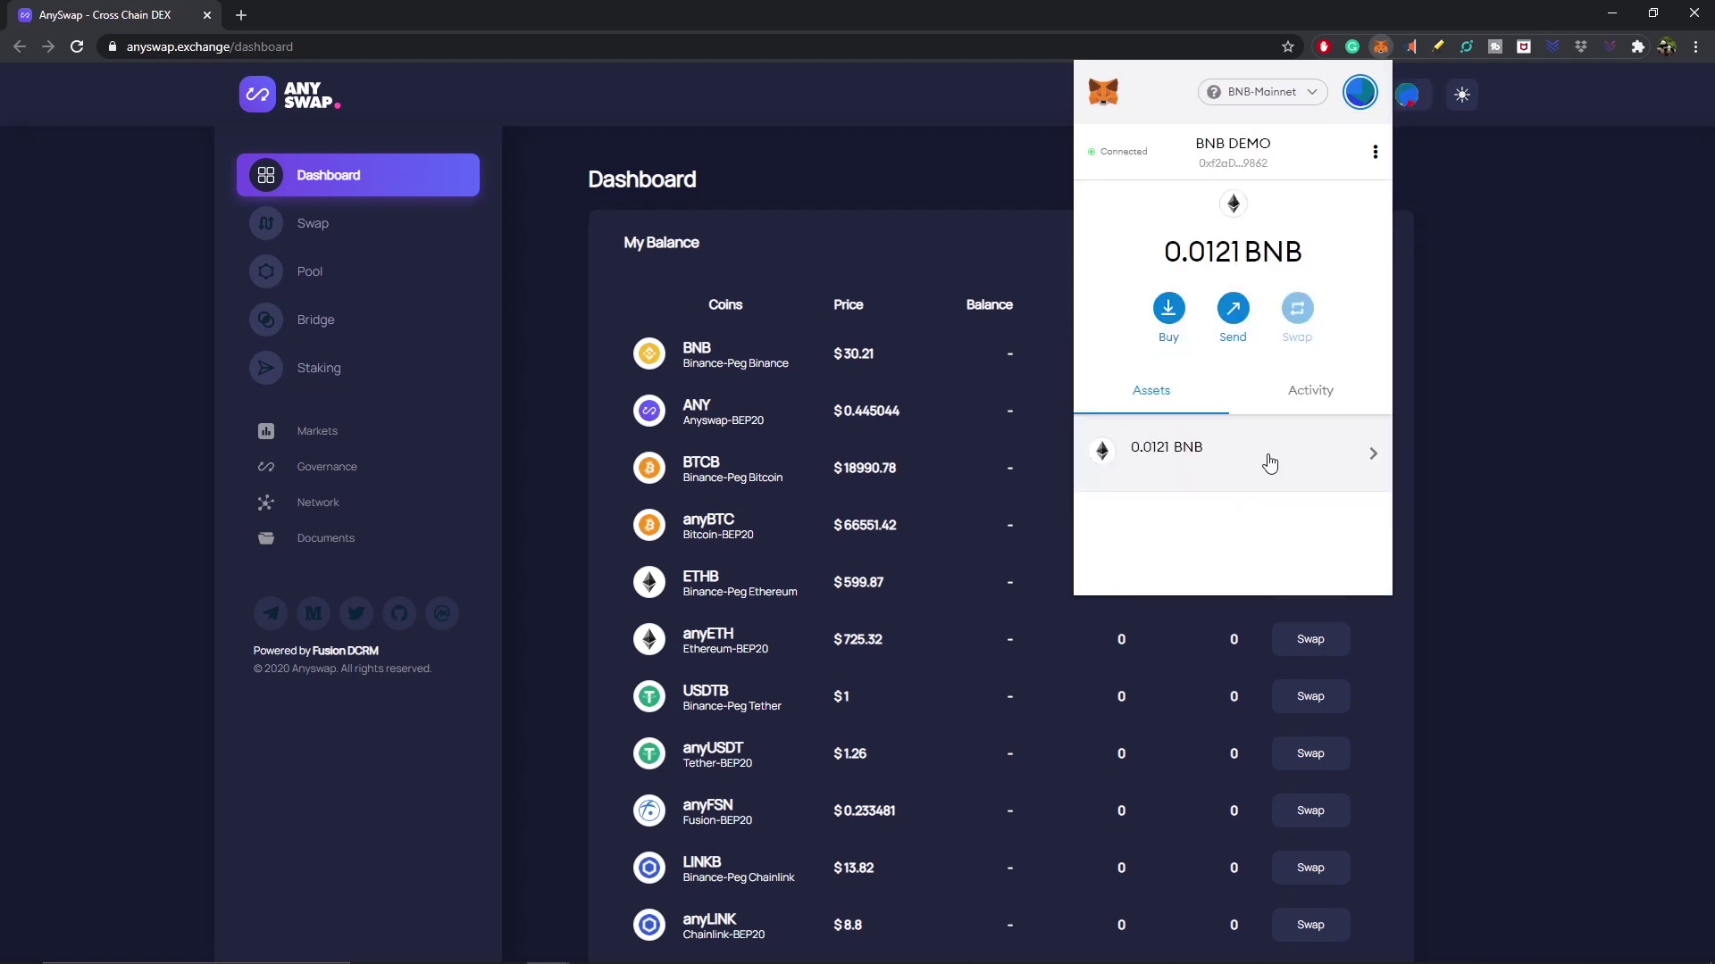
{"action": "left_click", "coordinate": [1574, 288]}
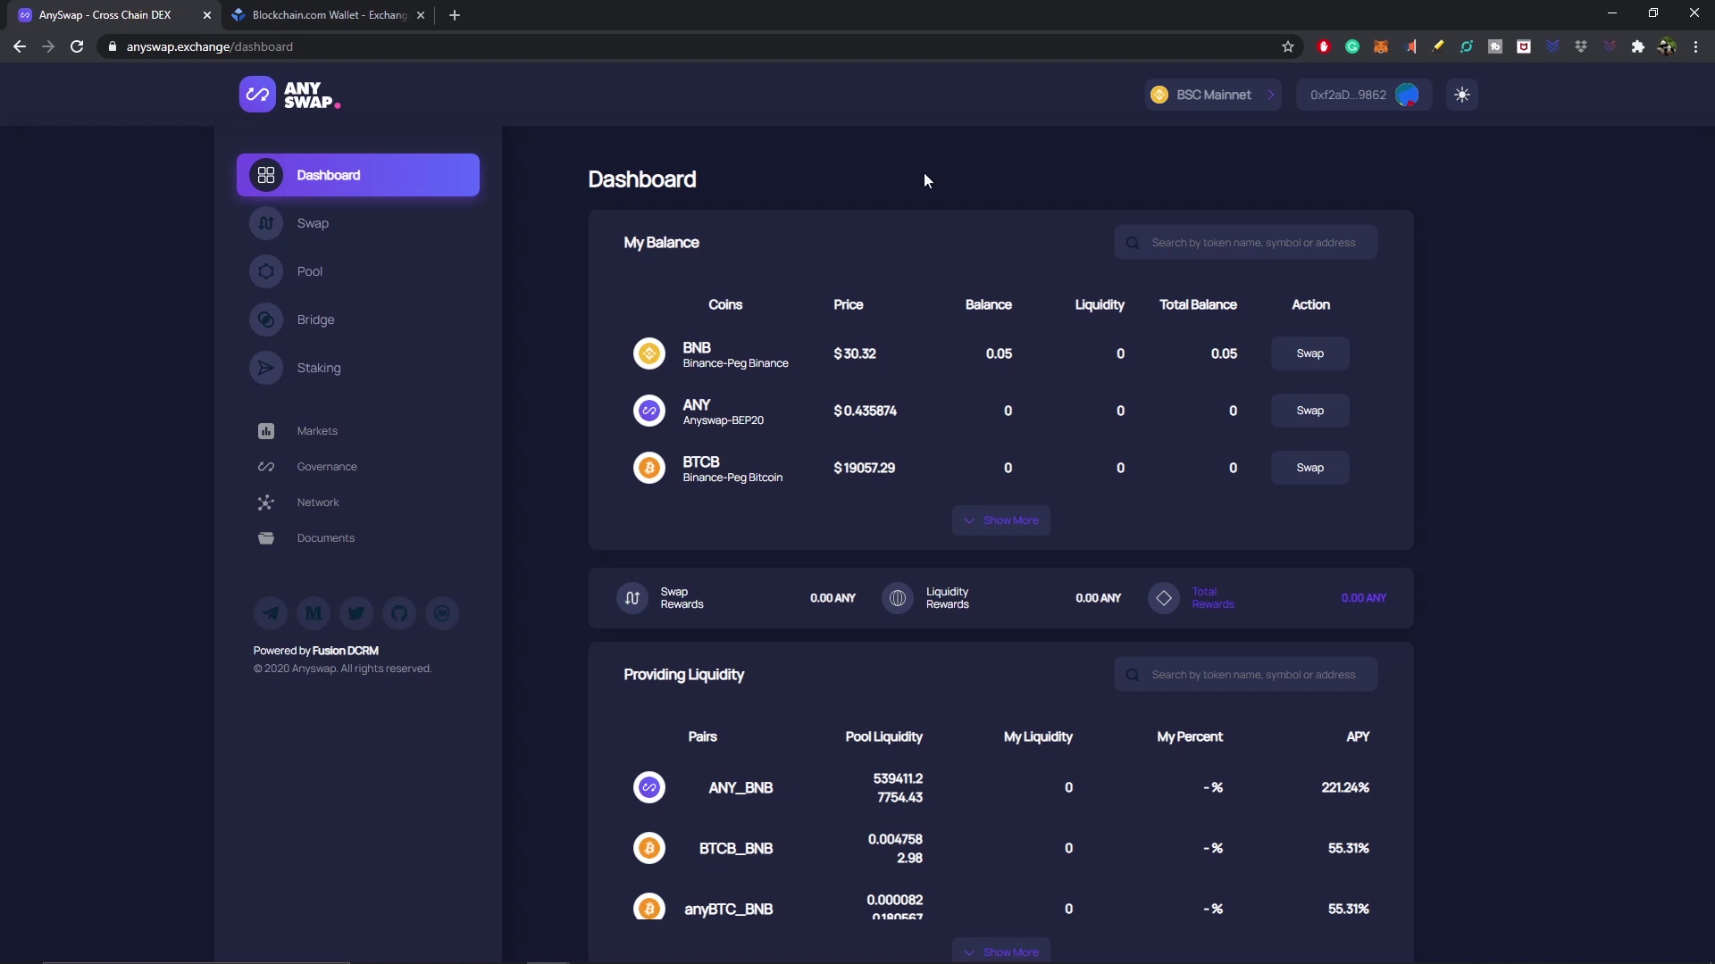
Open the Bridge page and choose anyETH (Ethereum-BEP20) as the token to receive for an ETH deposit
{"action": "left_click", "coordinate": [333, 328]}
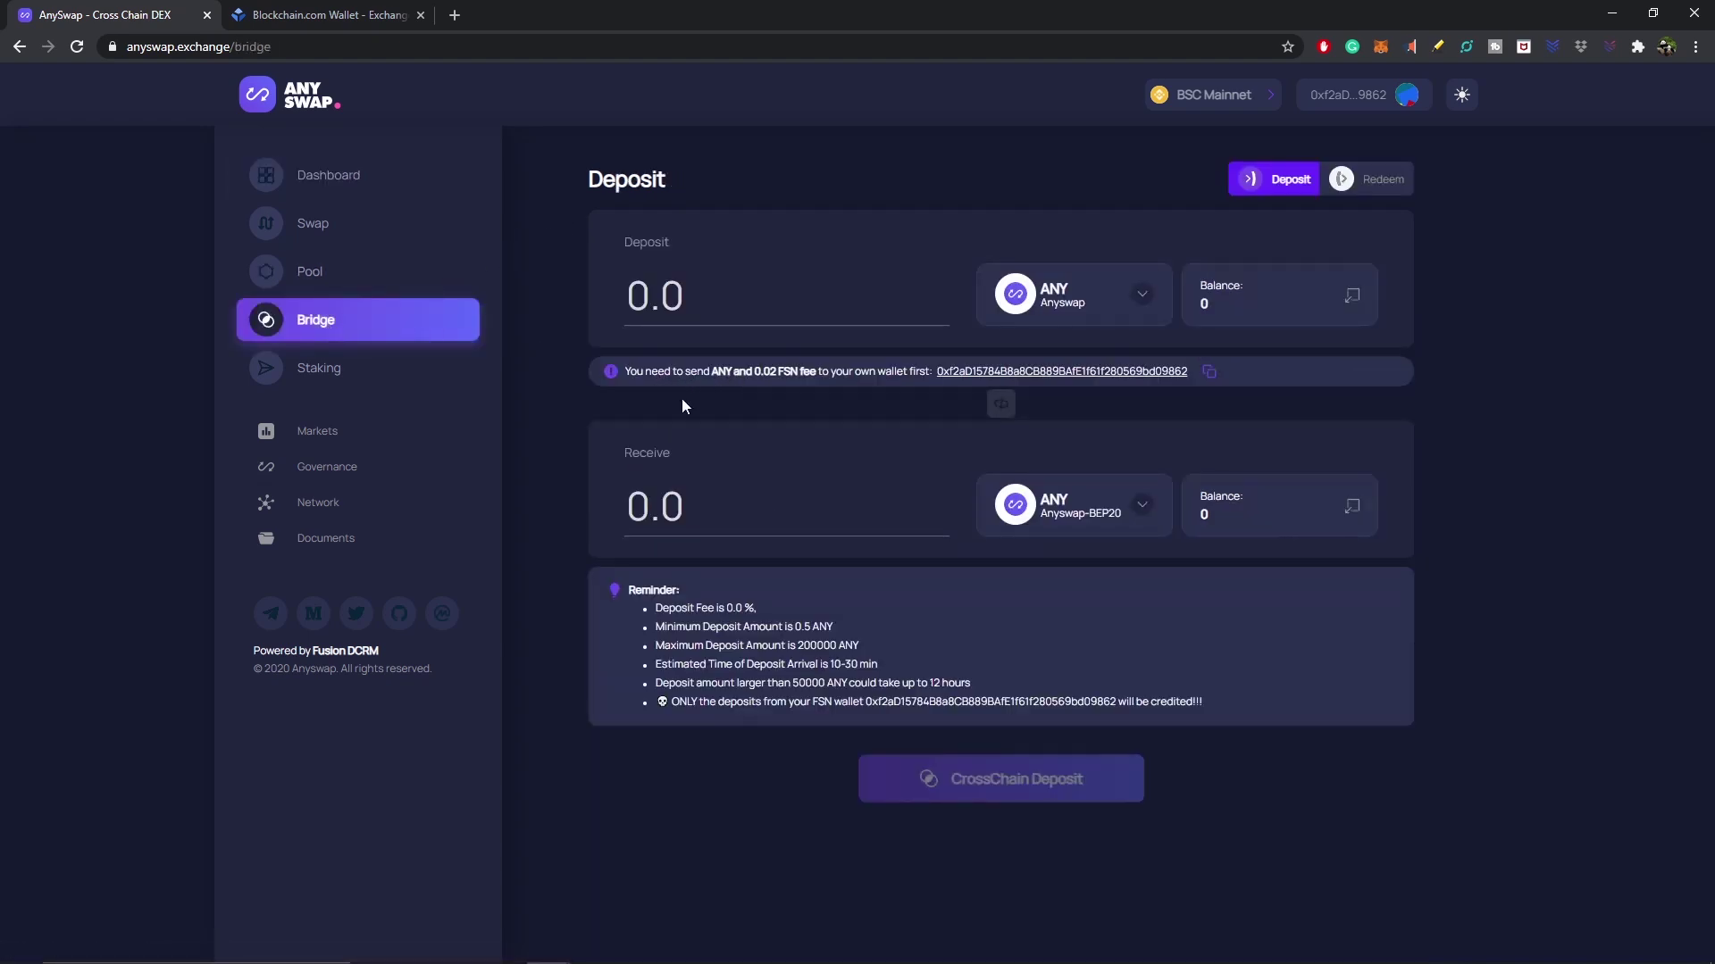
{"action": "left_click", "coordinate": [1139, 301]}
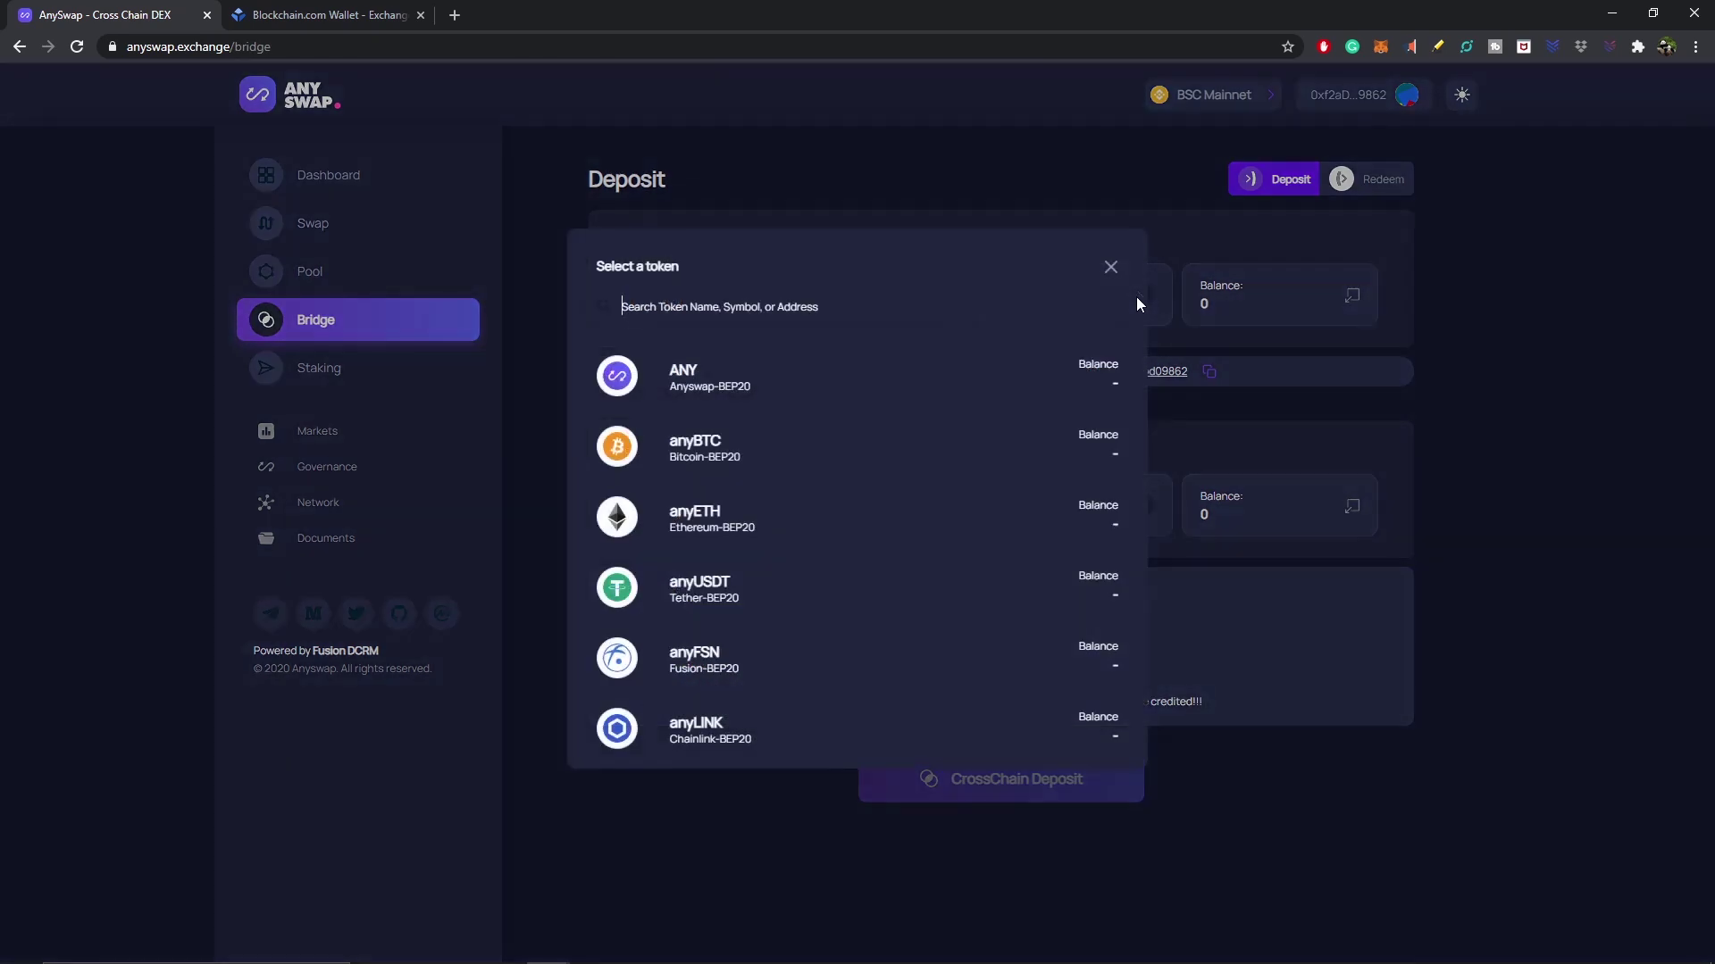
{"action": "left_click", "coordinate": [851, 516]}
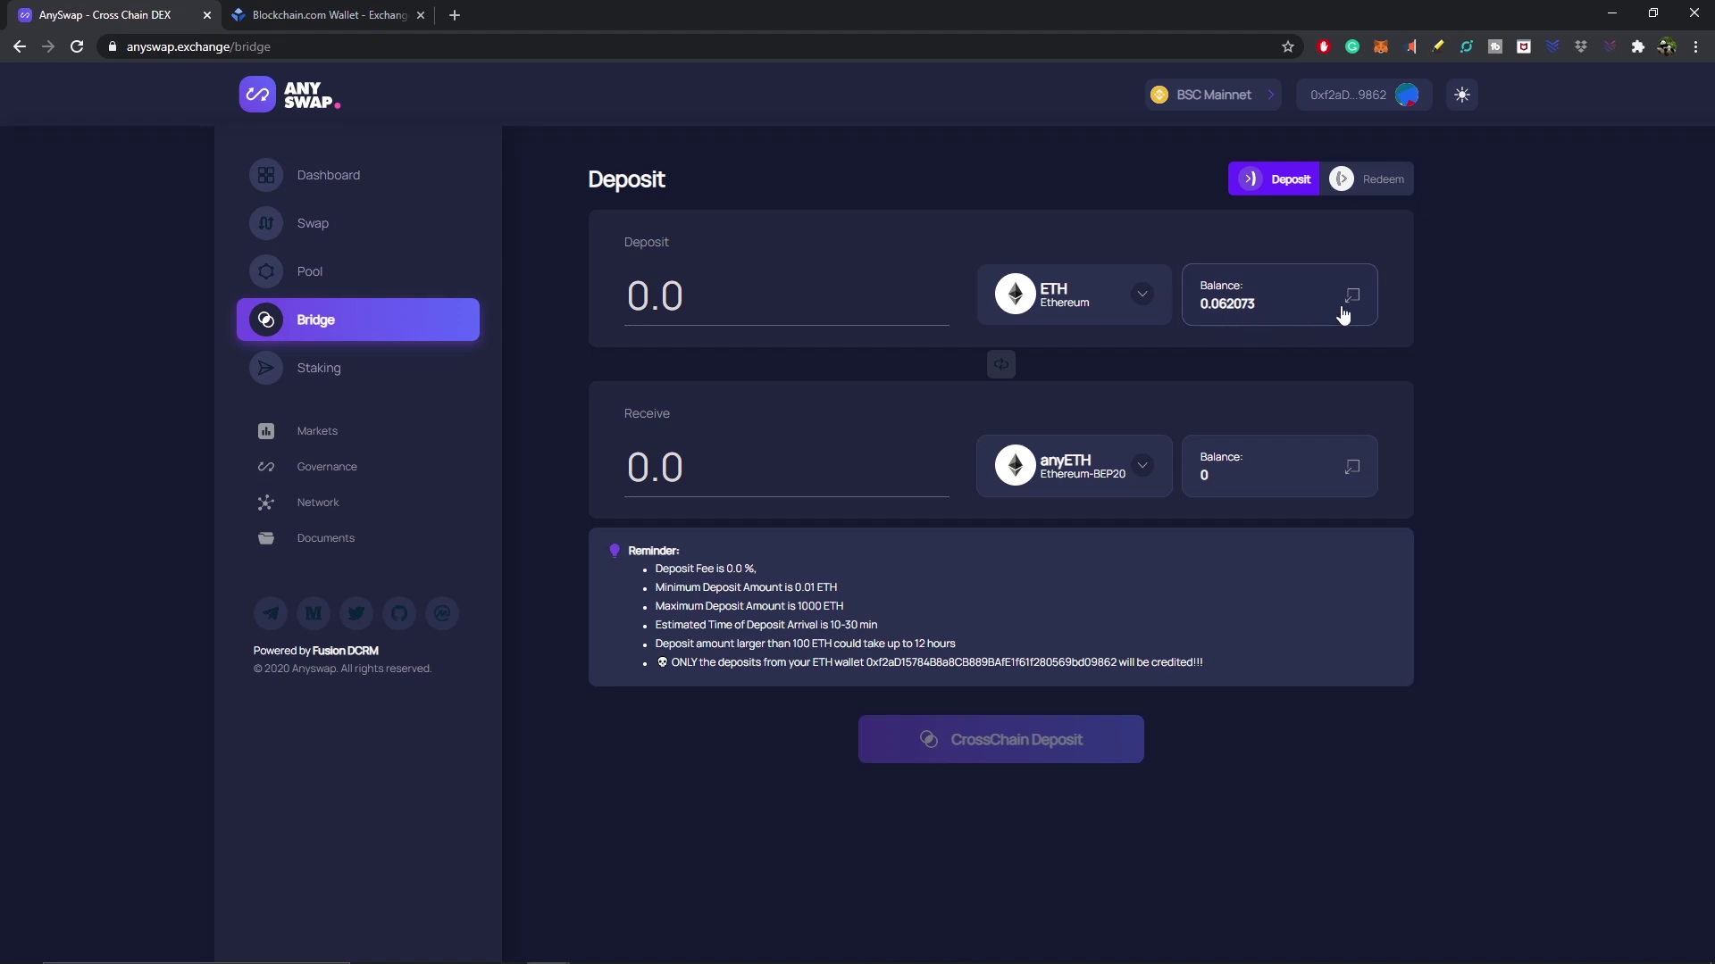
Check the wallet's ETH balance on Ethereum Mainnet in MetaMask and return the wallet to BNB-Mainnet
{"action": "left_click", "coordinate": [1380, 46]}
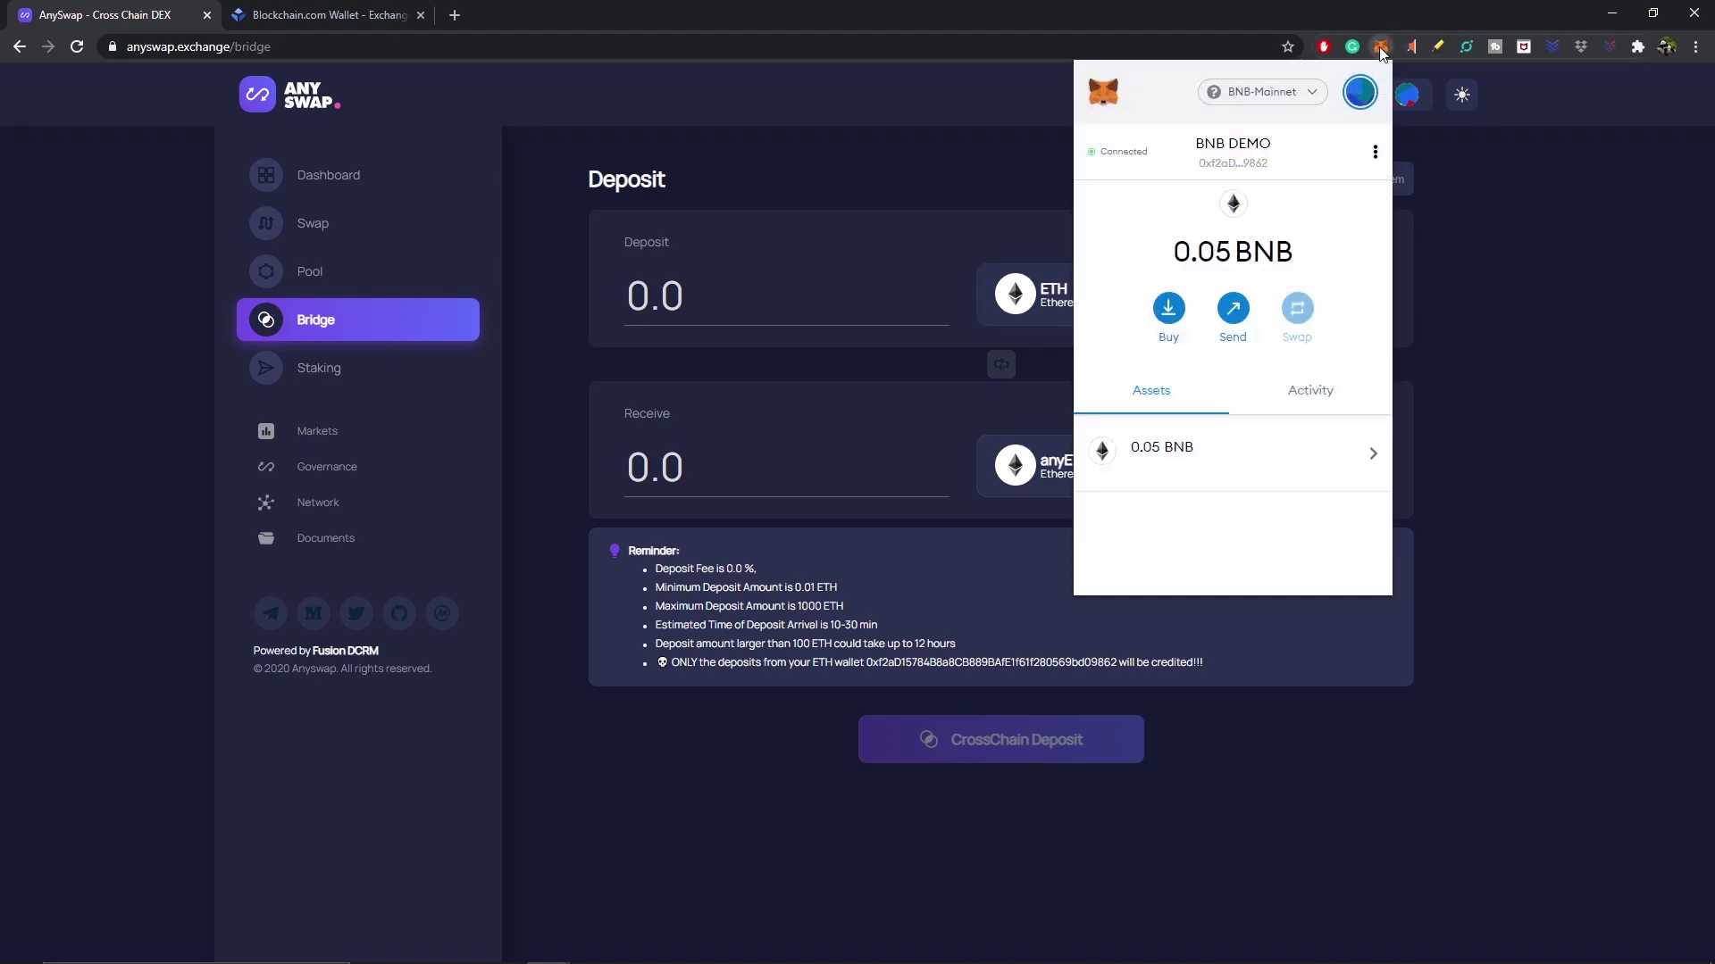
{"action": "left_click", "coordinate": [1296, 98]}
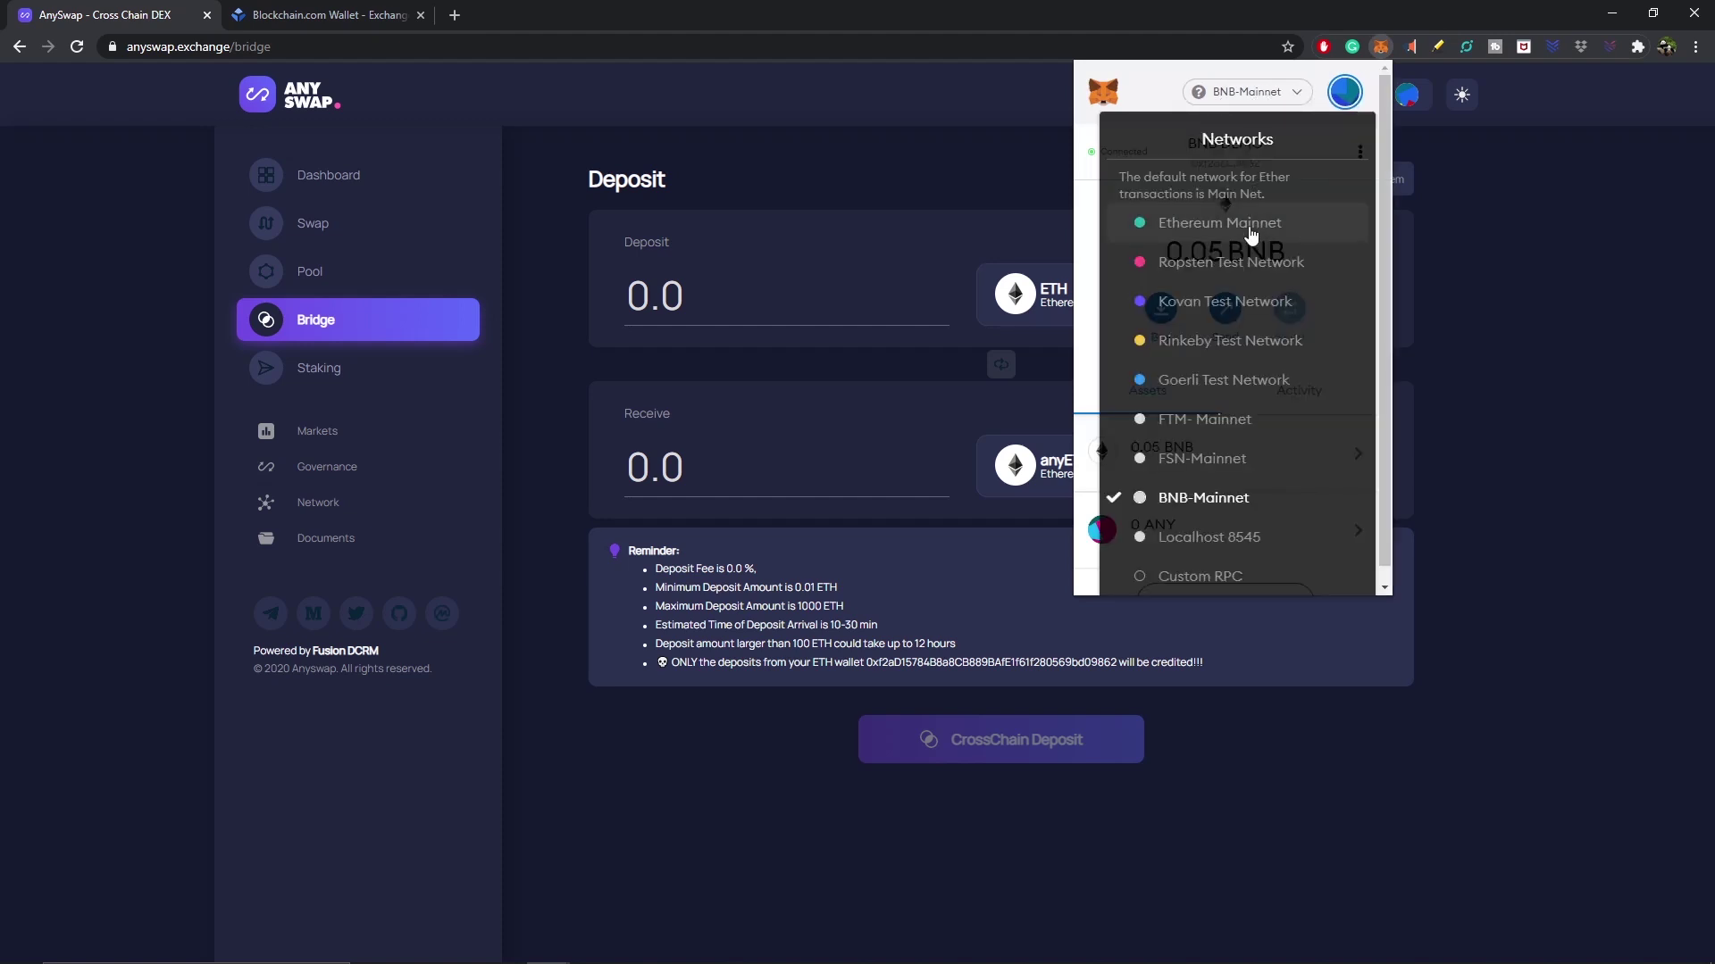
{"action": "left_click", "coordinate": [1250, 233]}
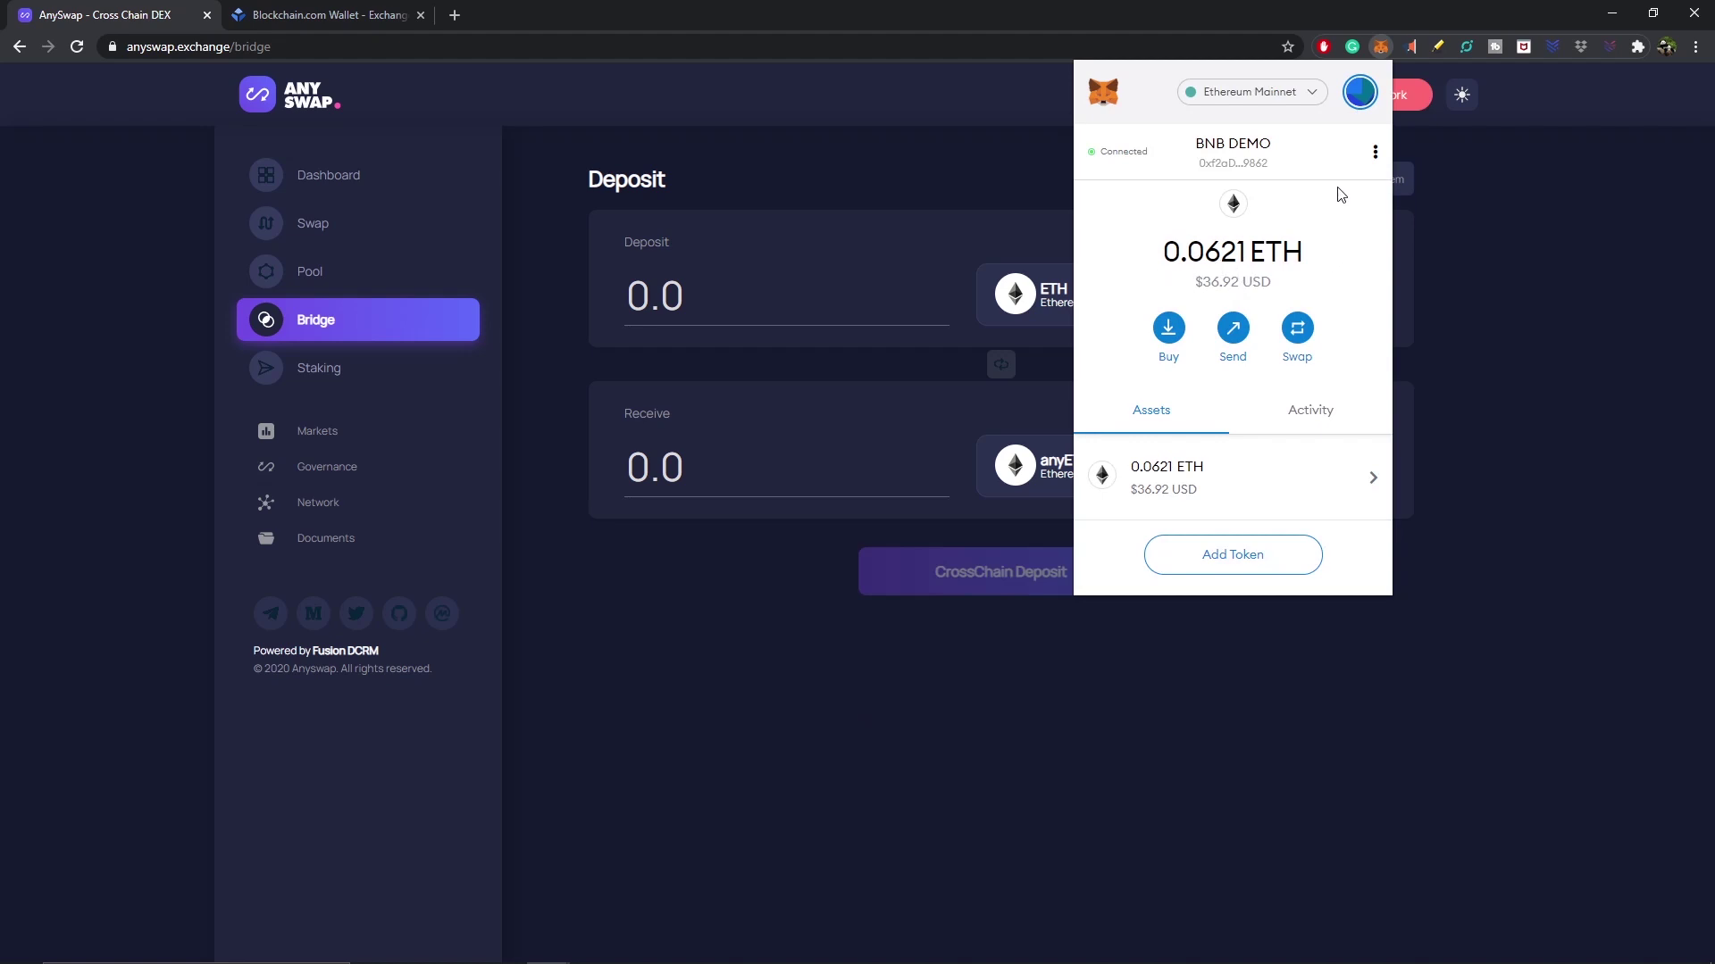
{"action": "left_click", "coordinate": [1302, 100]}
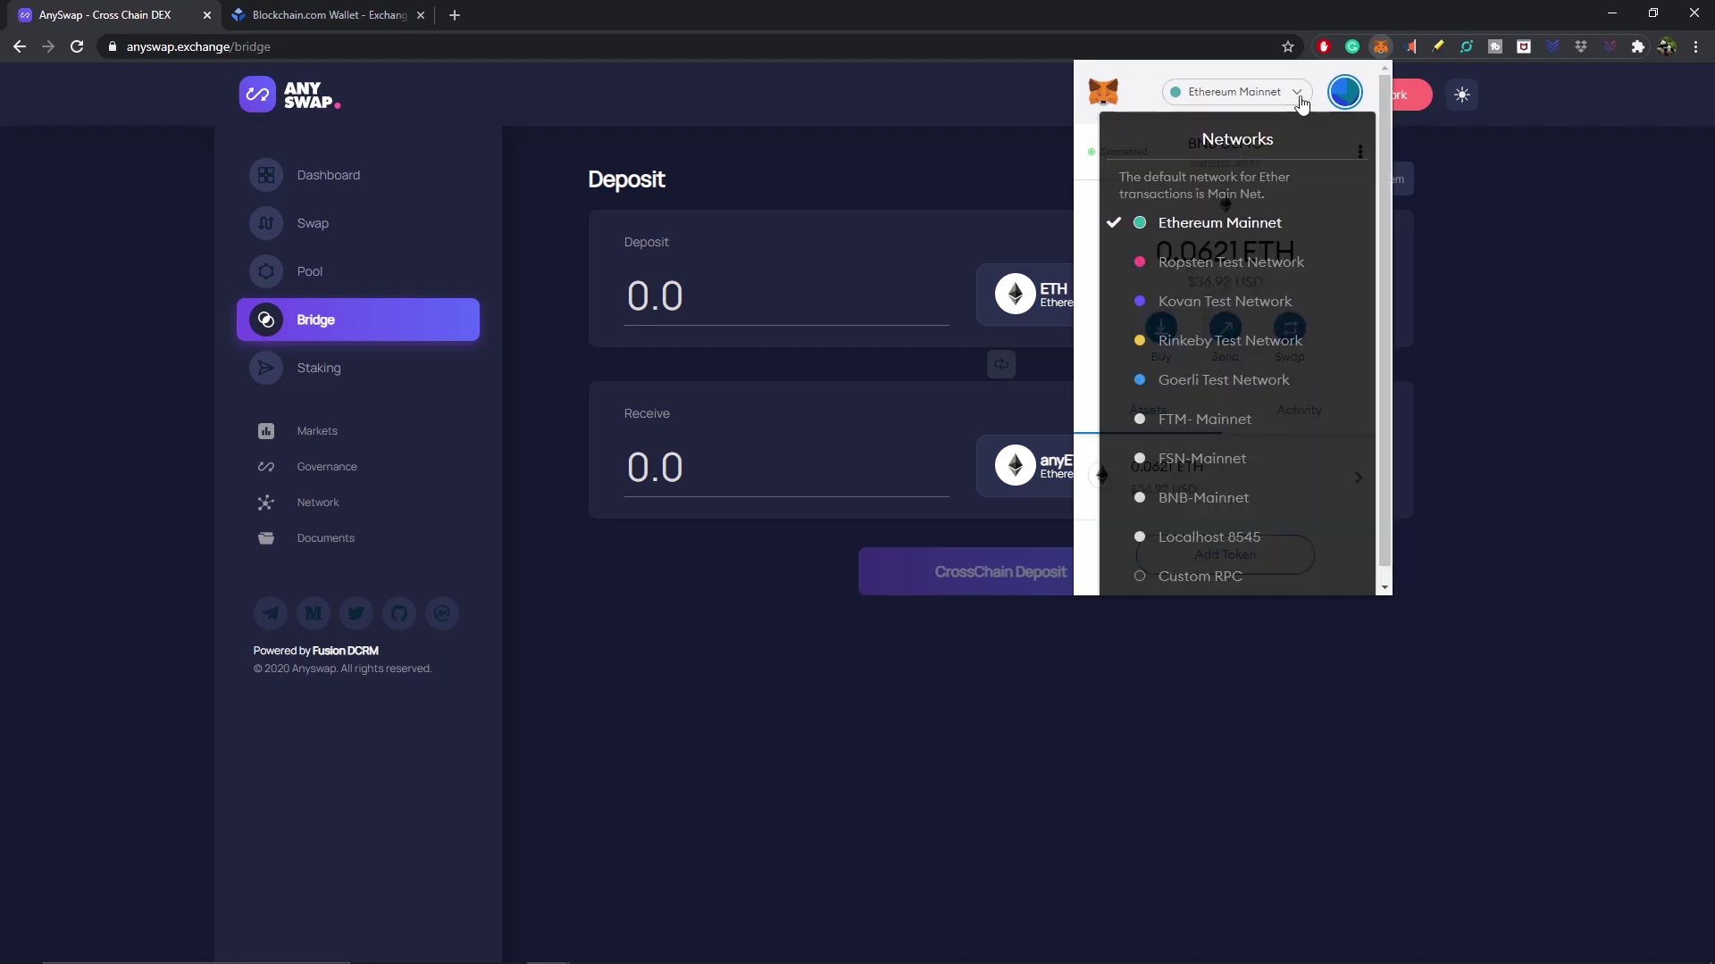
{"action": "left_click", "coordinate": [1240, 497]}
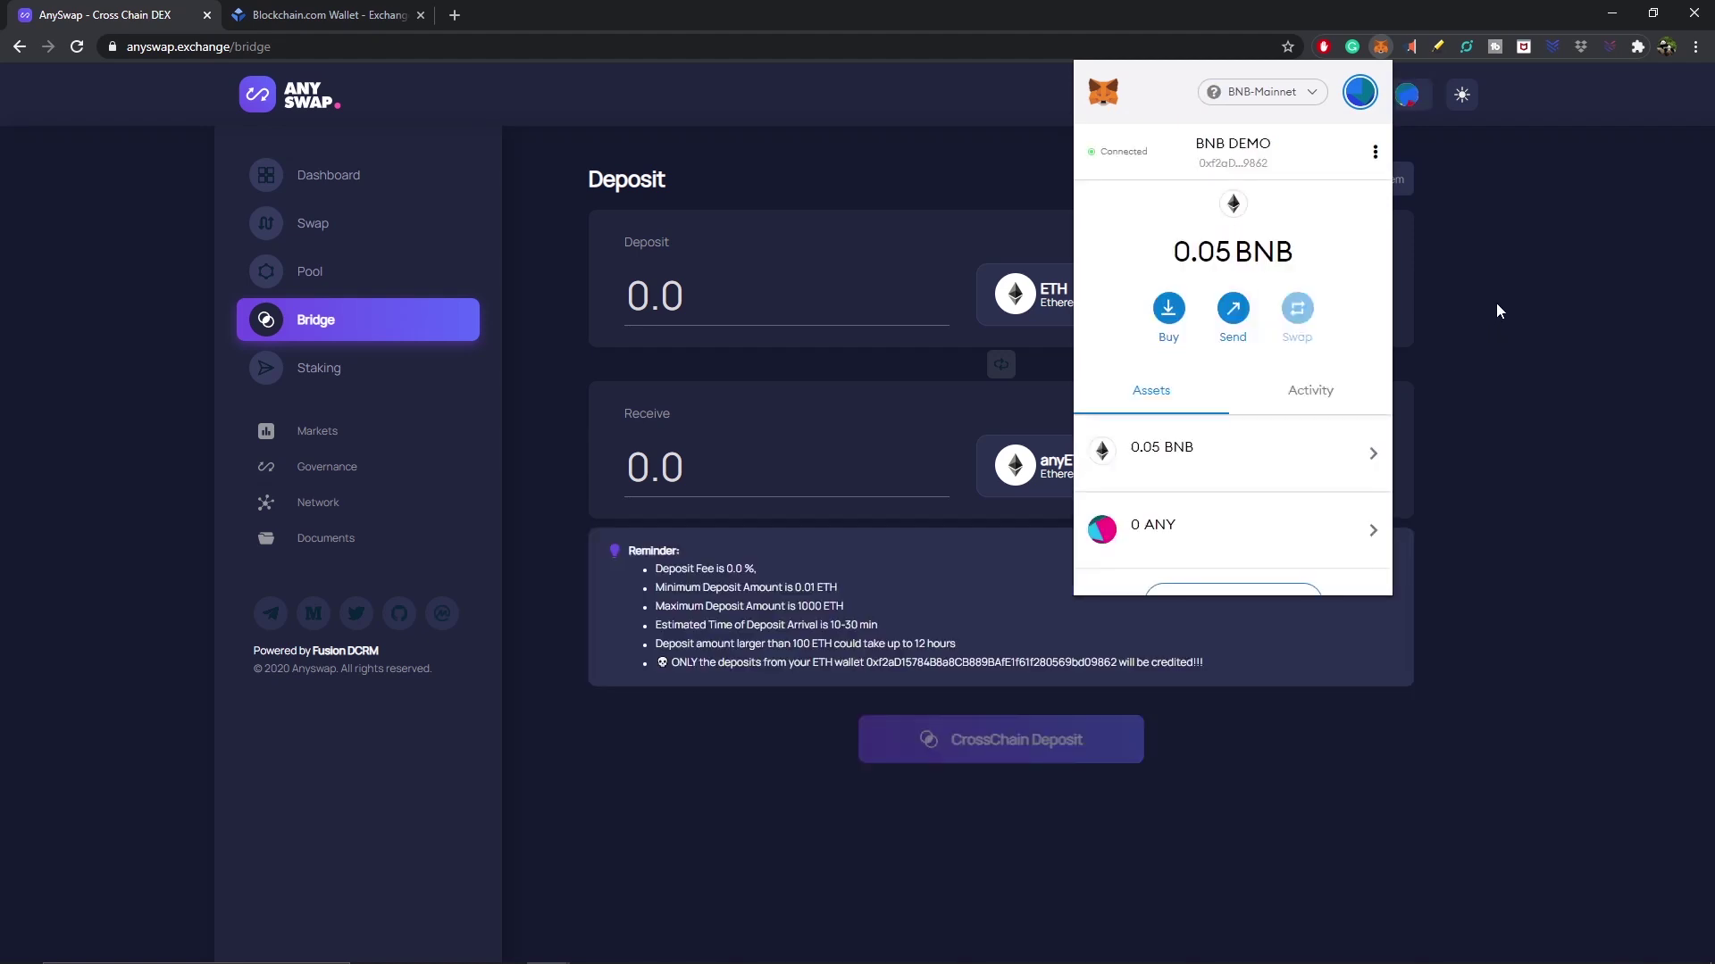
{"action": "left_click", "coordinate": [1503, 281]}
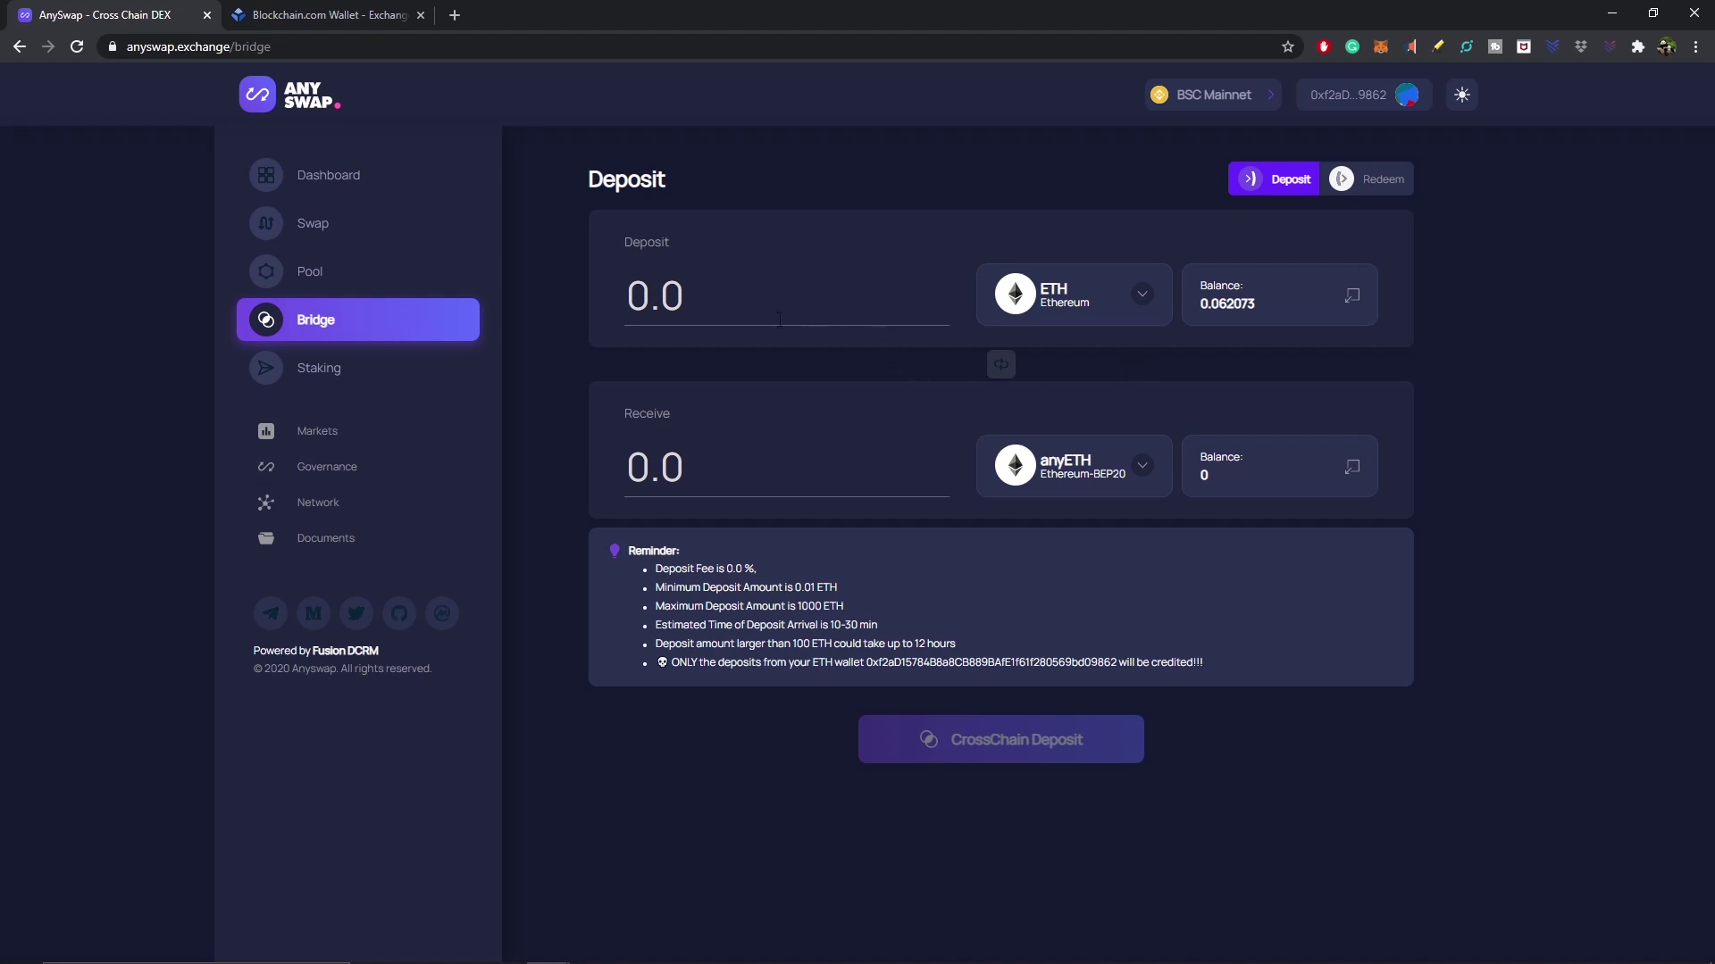
Set the bridge deposit amount to 0.01 ETH and open the CrossChain Deposit confirmation
{"action": "left_click", "coordinate": [1352, 298]}
{"action": "left_click_drag", "start_coordinate": [687, 300], "coordinate": [1074, 325]}
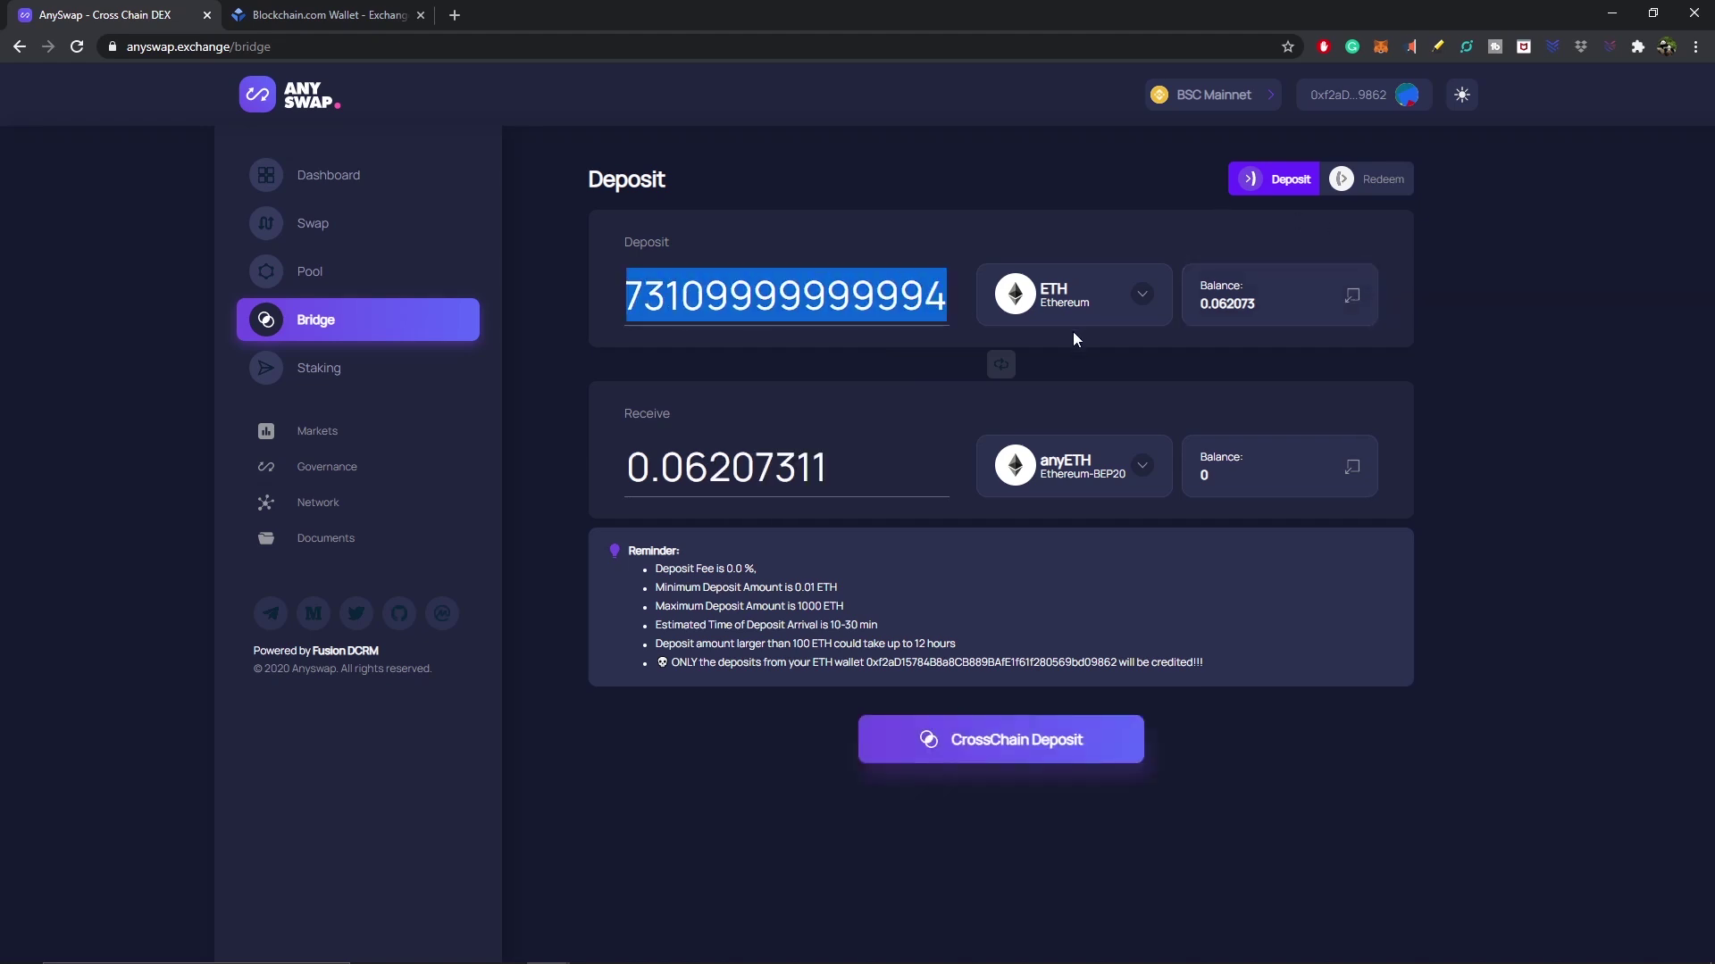
{"action": "type", "text": "1"}
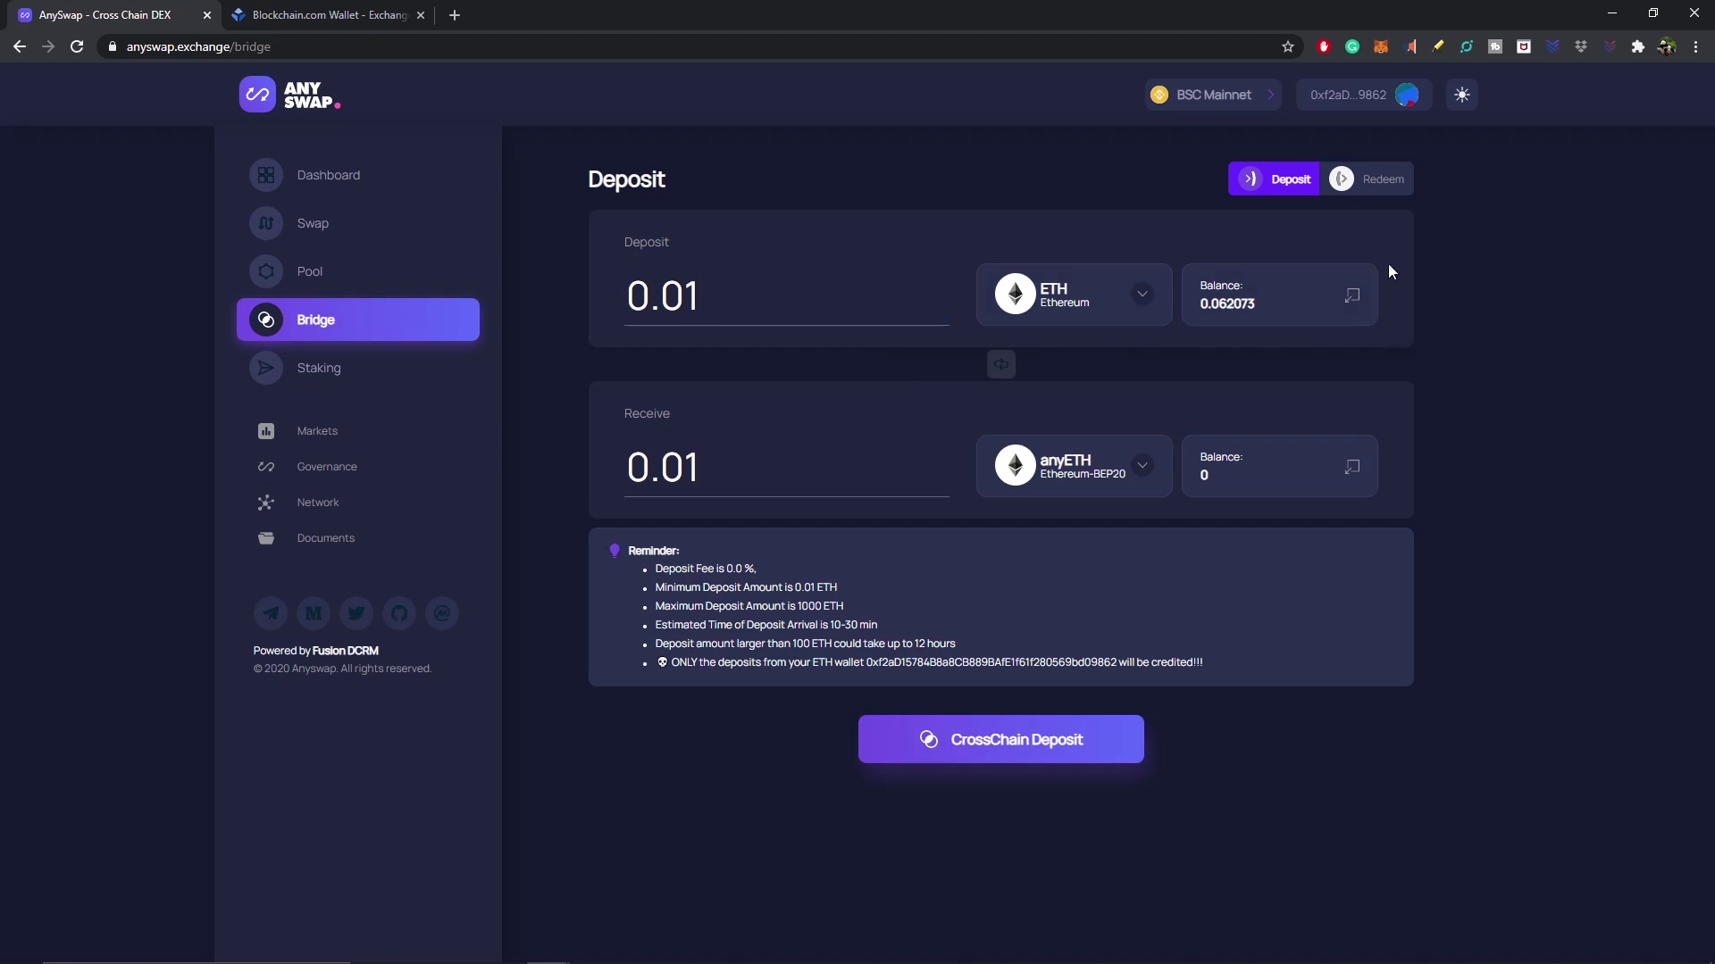
{"action": "left_click", "coordinate": [1102, 753]}
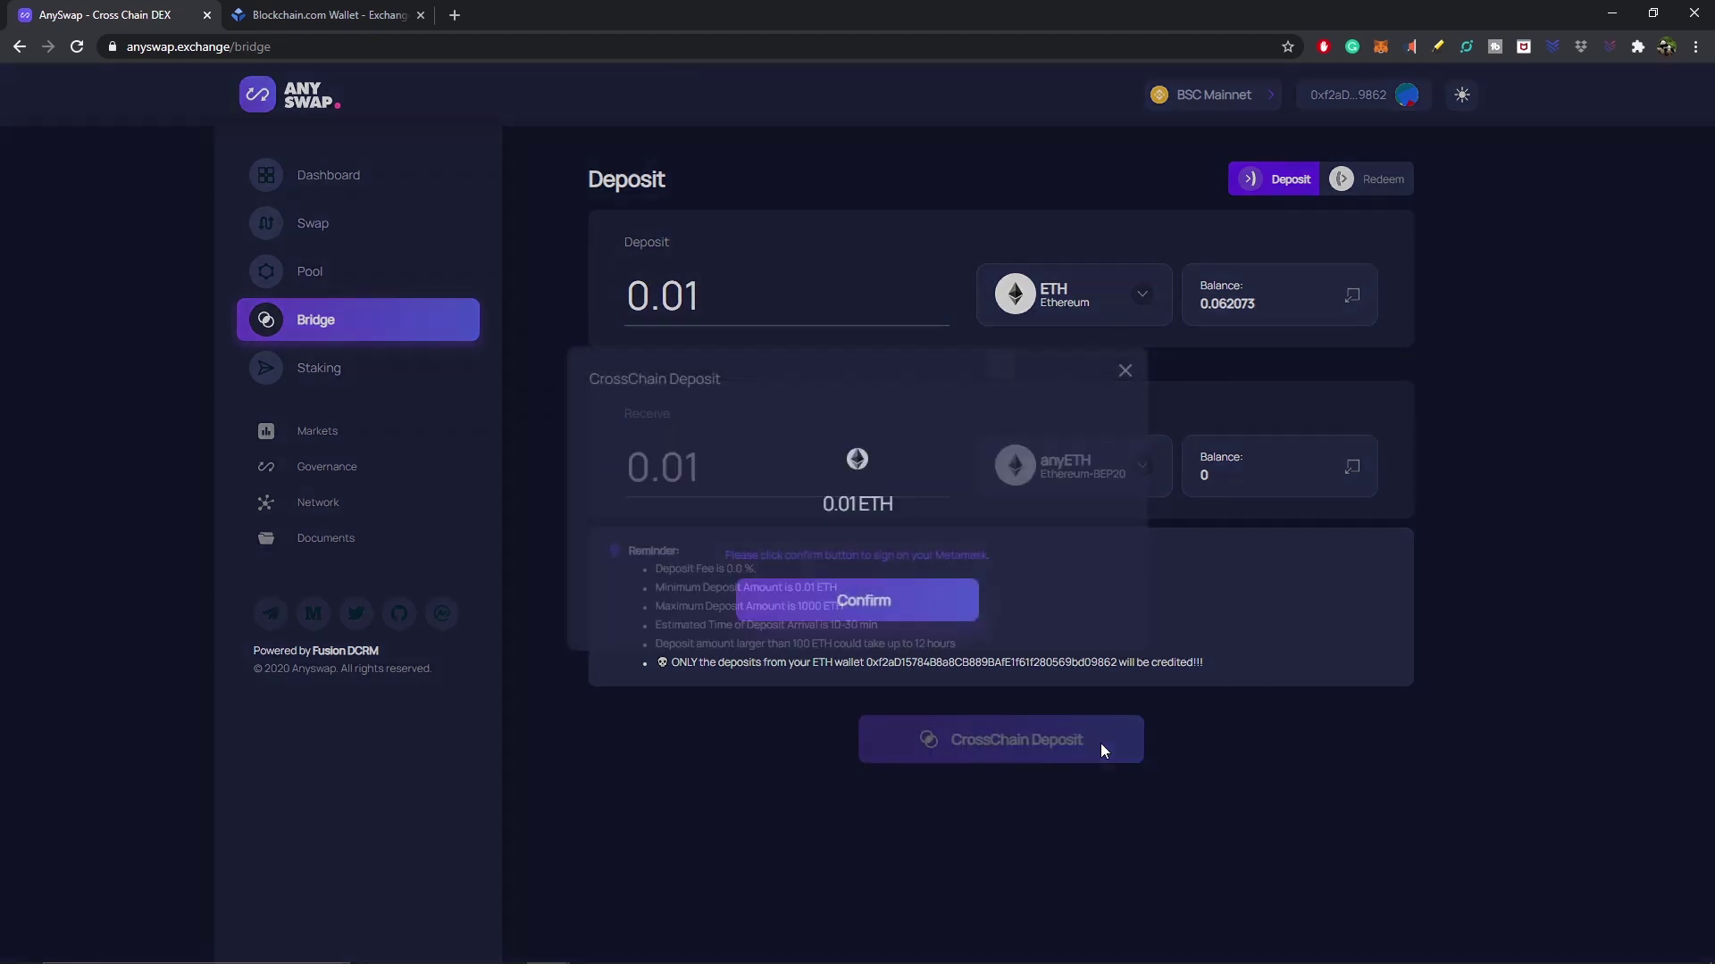
Confirm the 0.01 ETH cross-chain deposit and sign the signature request in MetaMask
{"action": "left_click", "coordinate": [923, 607]}
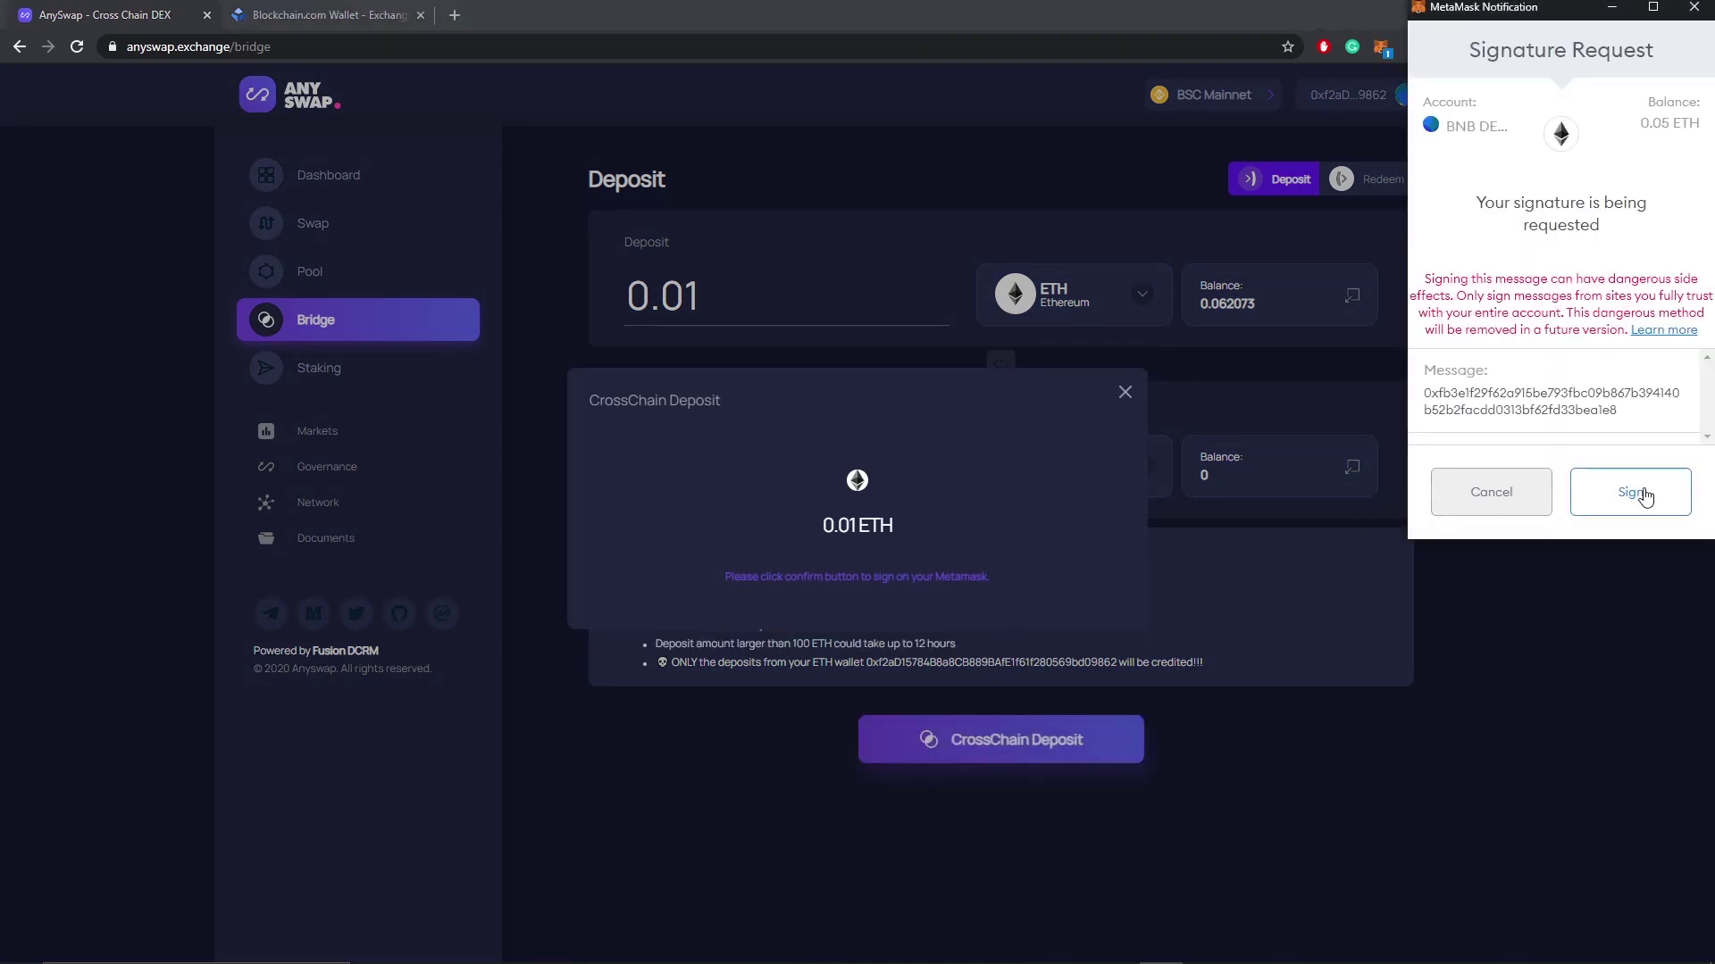
{"action": "left_click", "coordinate": [1646, 490]}
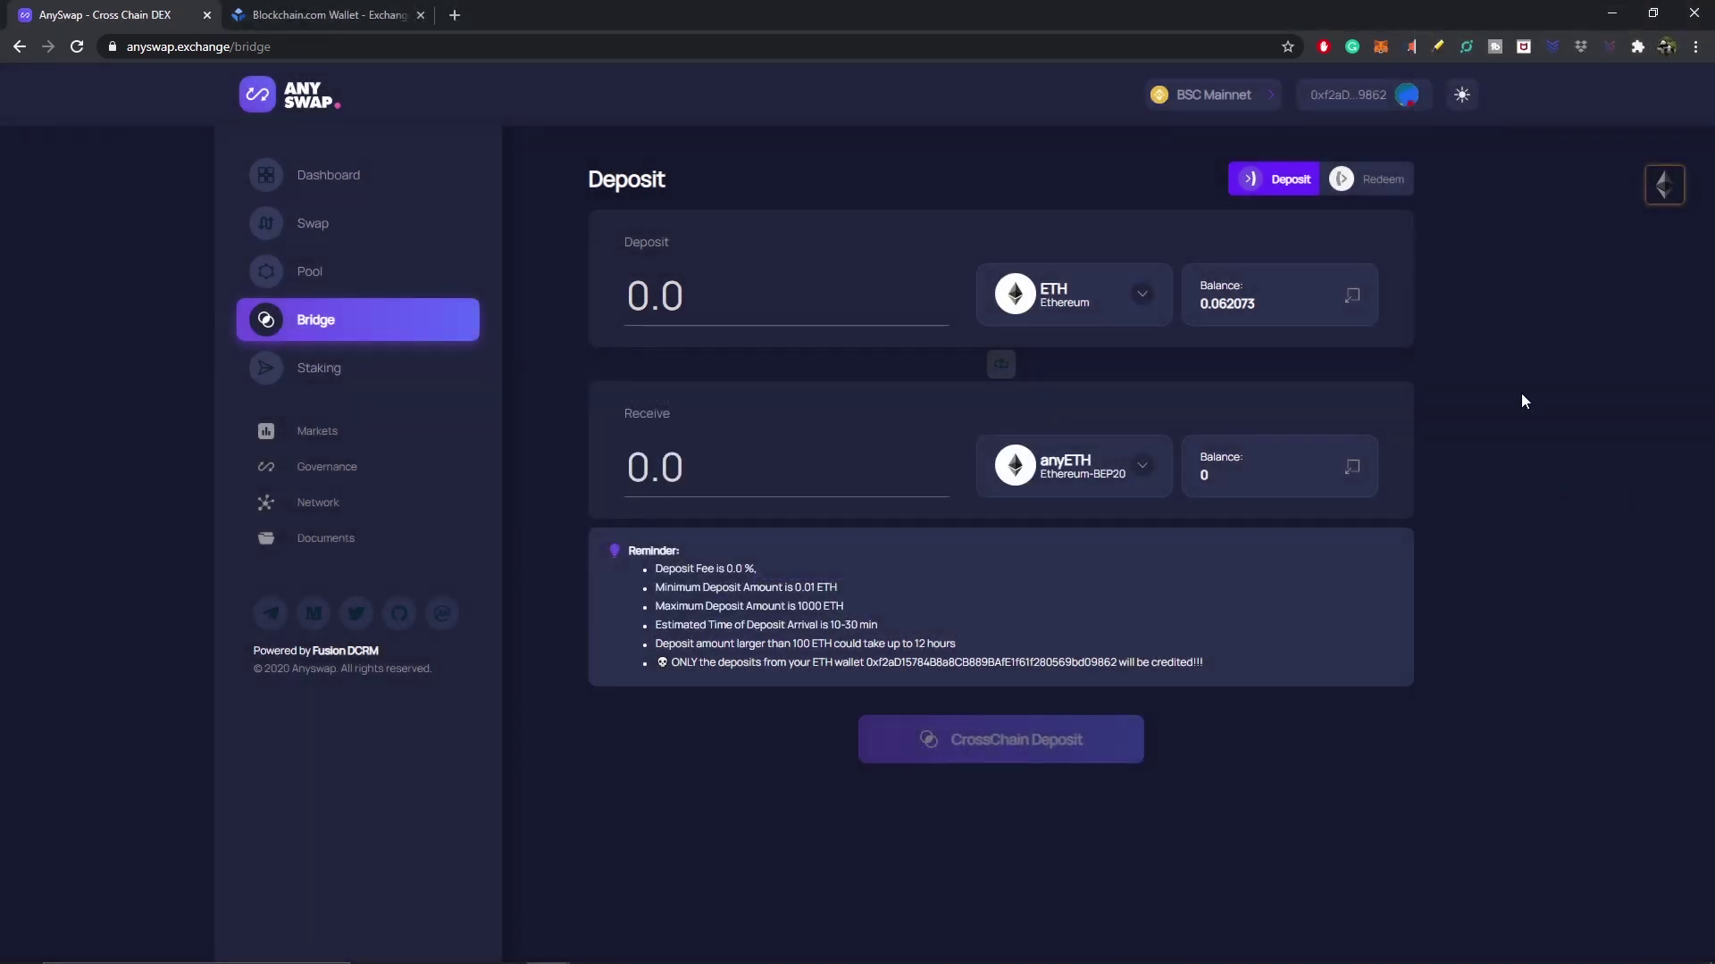
Check the ETH deposit's transaction details and the anyETH balance on the Dashboard
{"action": "mouse_move", "coordinate": [1661, 189]}
{"action": "left_click", "coordinate": [1660, 194]}
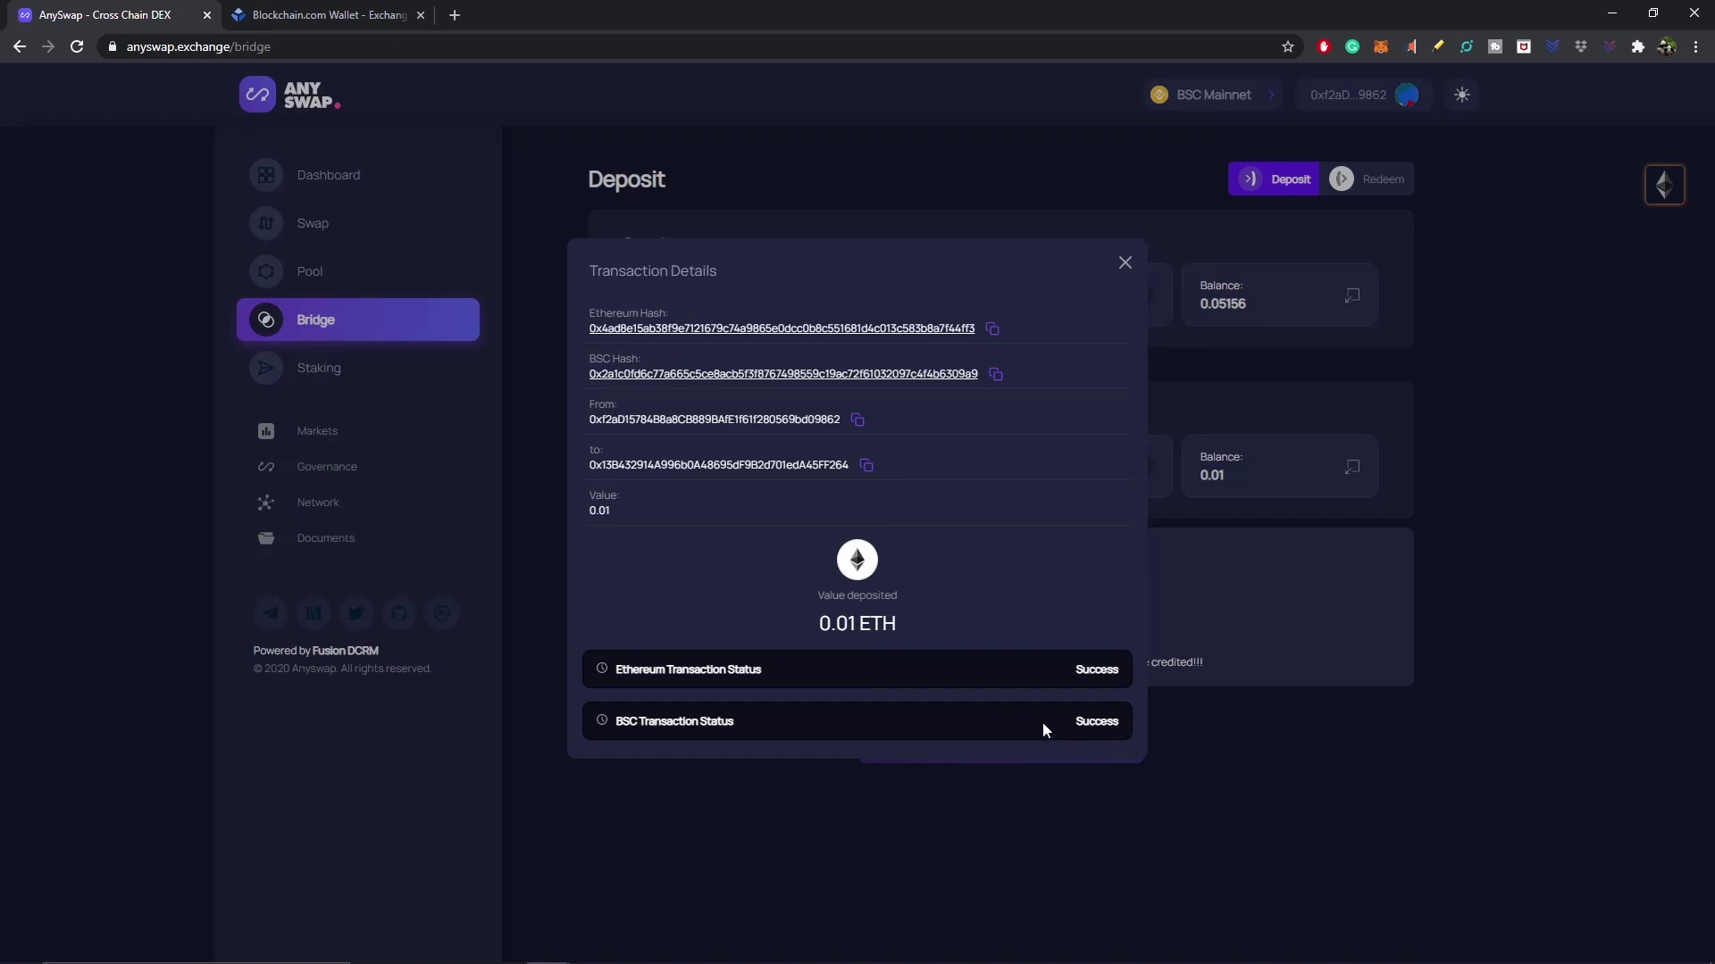
{"action": "left_click", "coordinate": [1124, 263]}
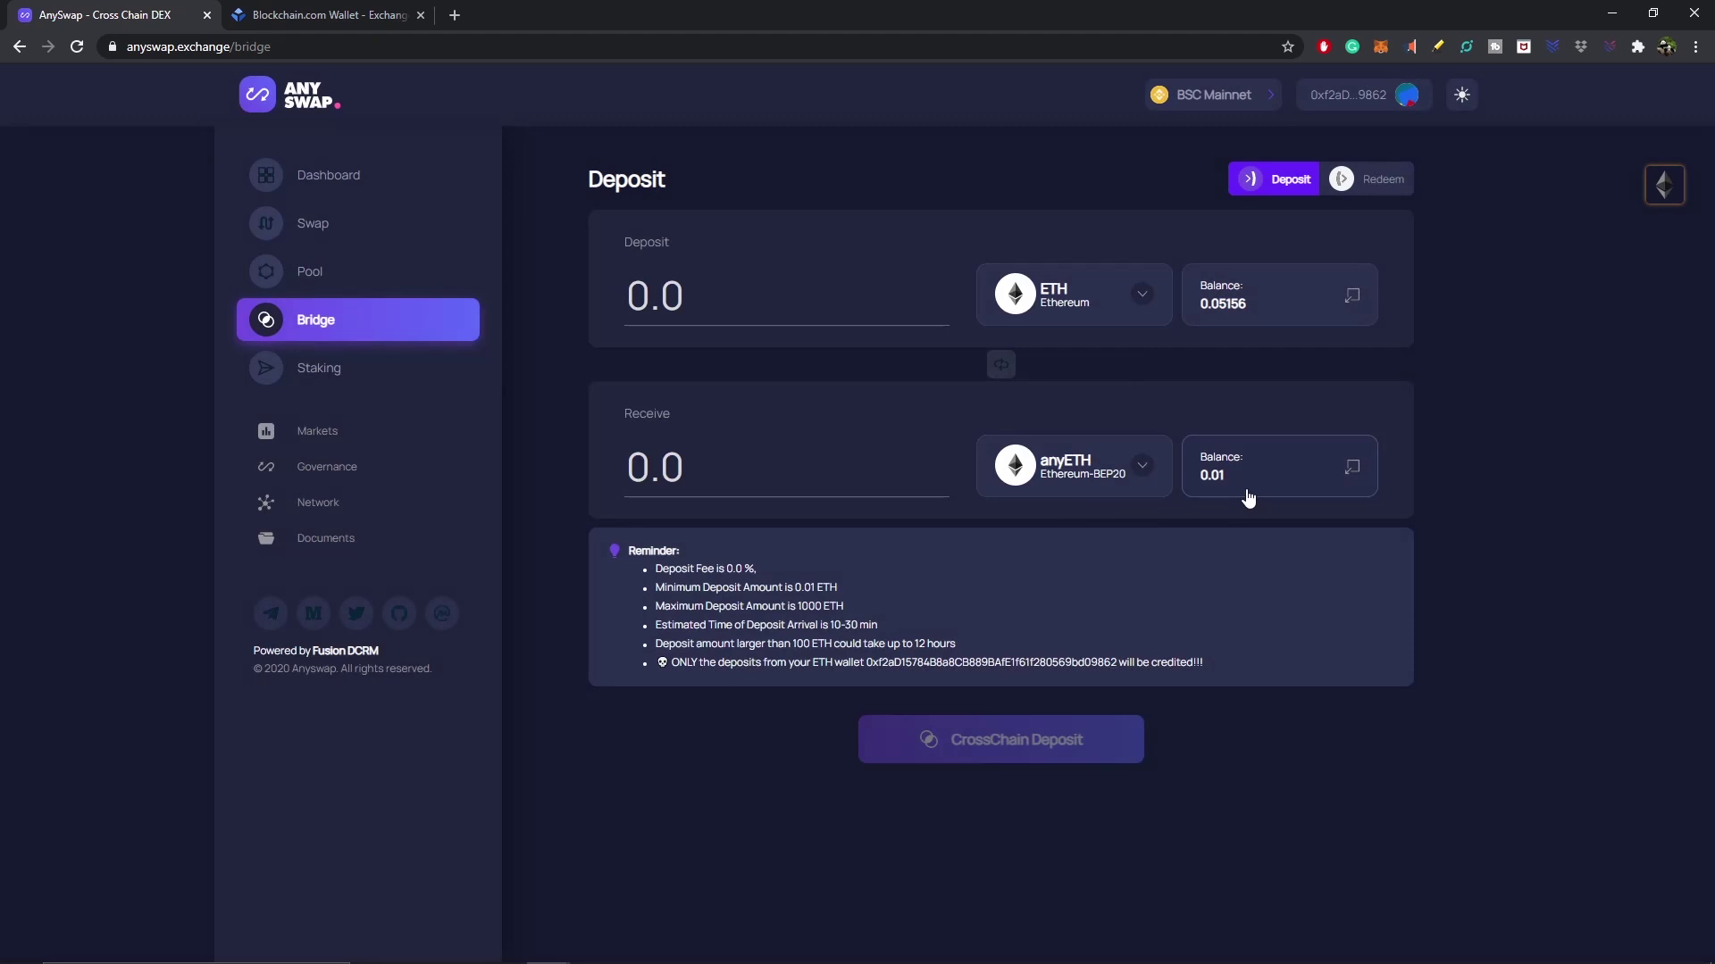
{"action": "left_click", "coordinate": [342, 178]}
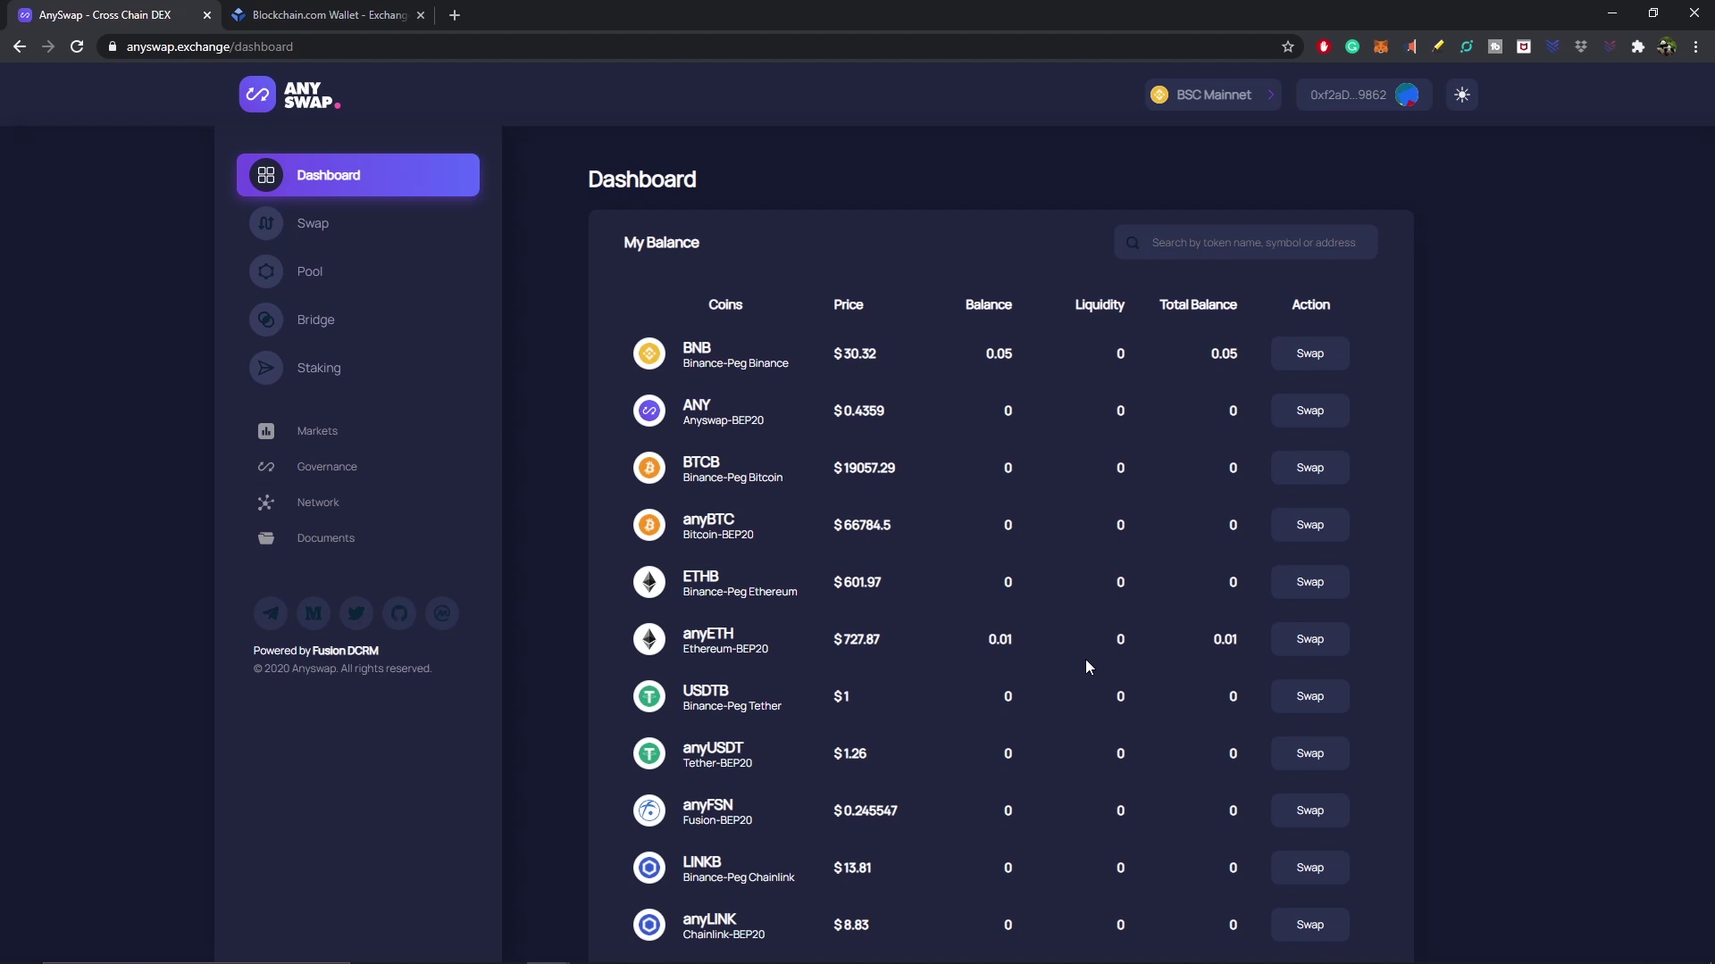
Set up a Bitcoin deposit on the Bridge page with anyBTC (Bitcoin-BEP20) as the token and 0.0005 BTC as the amount
{"action": "left_click", "coordinate": [382, 323]}
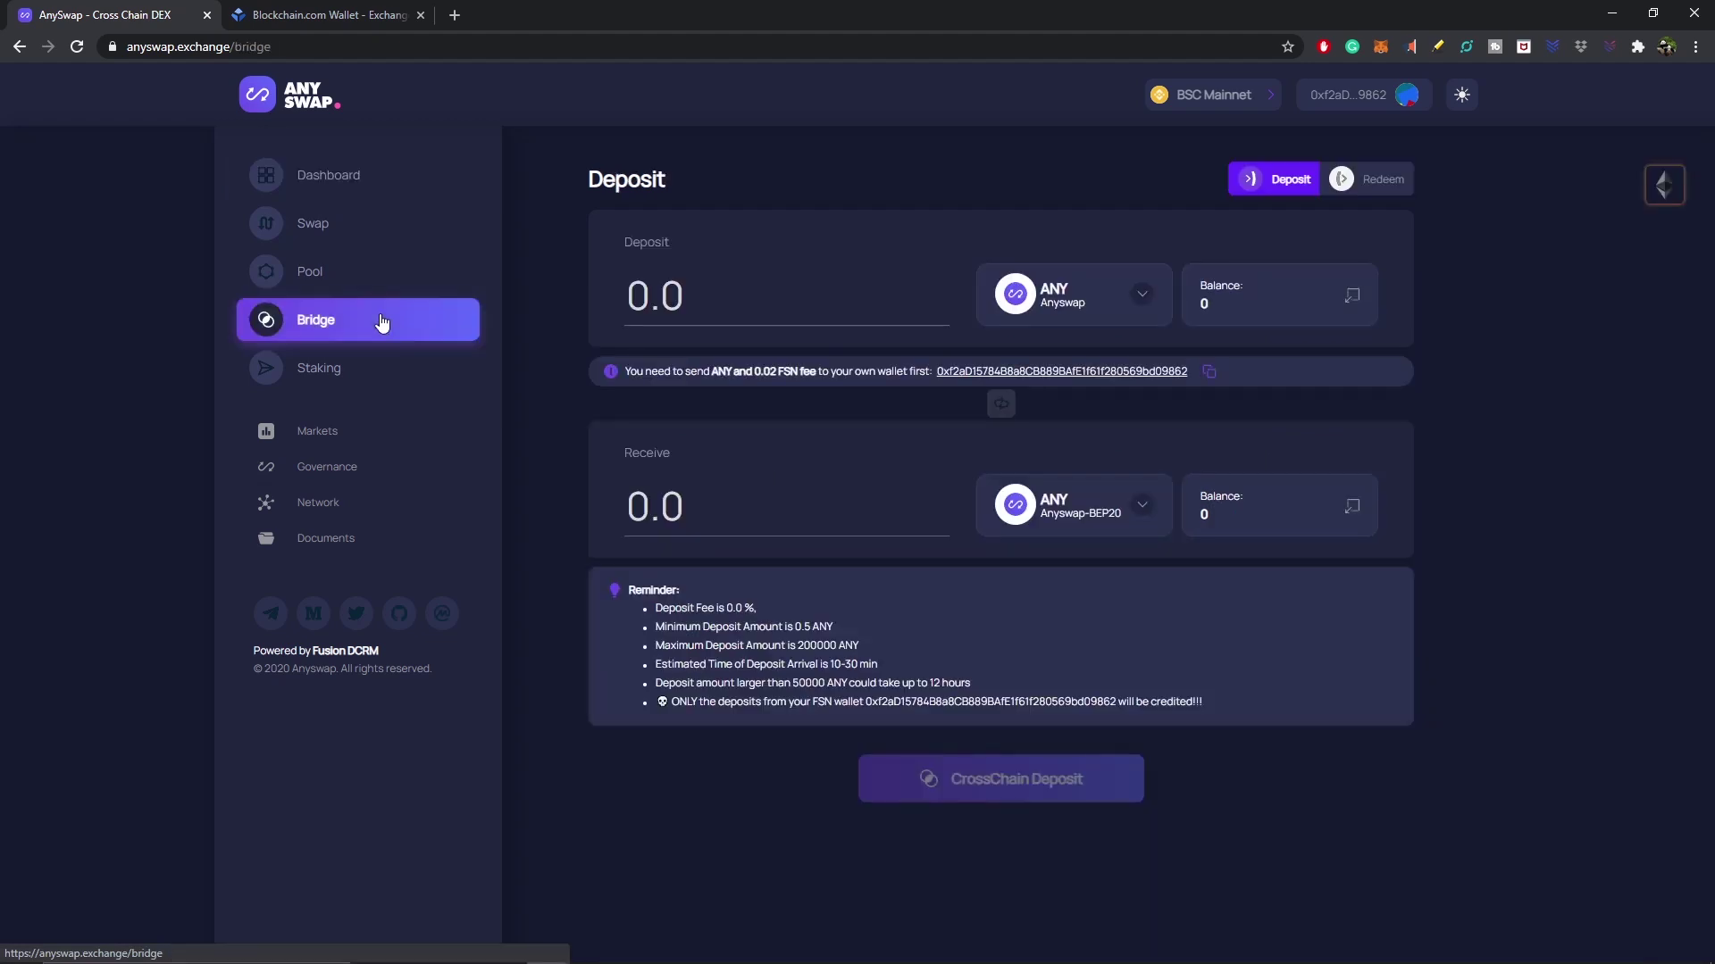
{"action": "left_click", "coordinate": [1141, 299]}
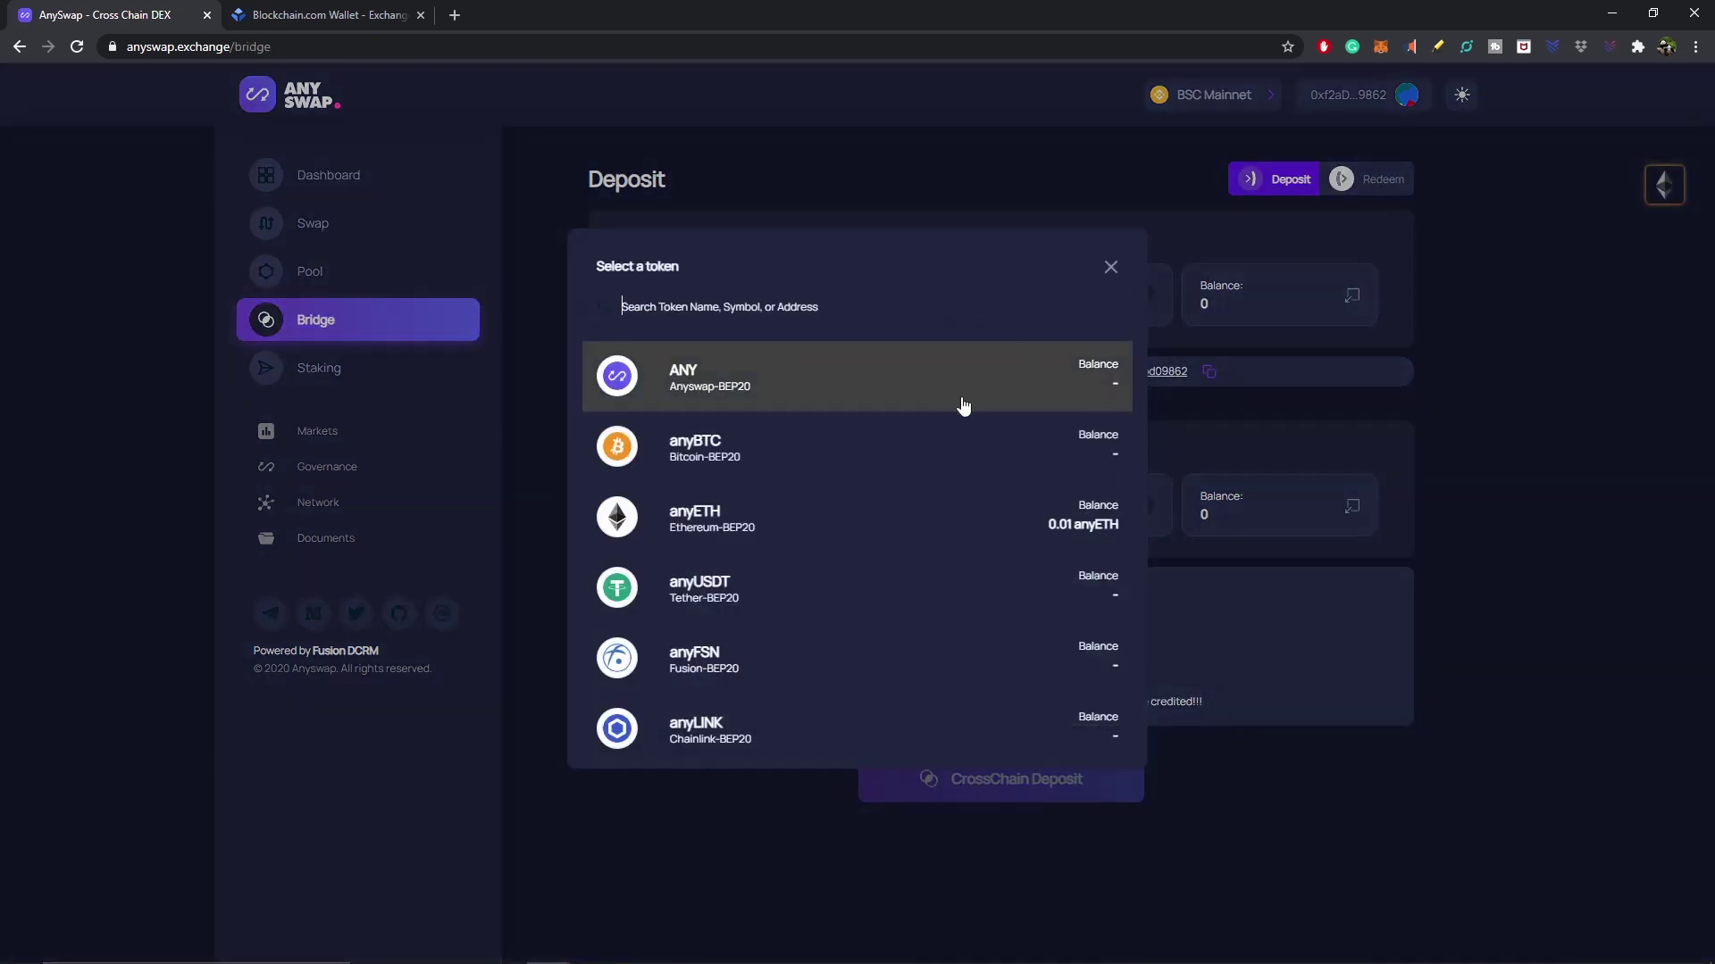
{"action": "left_click", "coordinate": [1003, 455]}
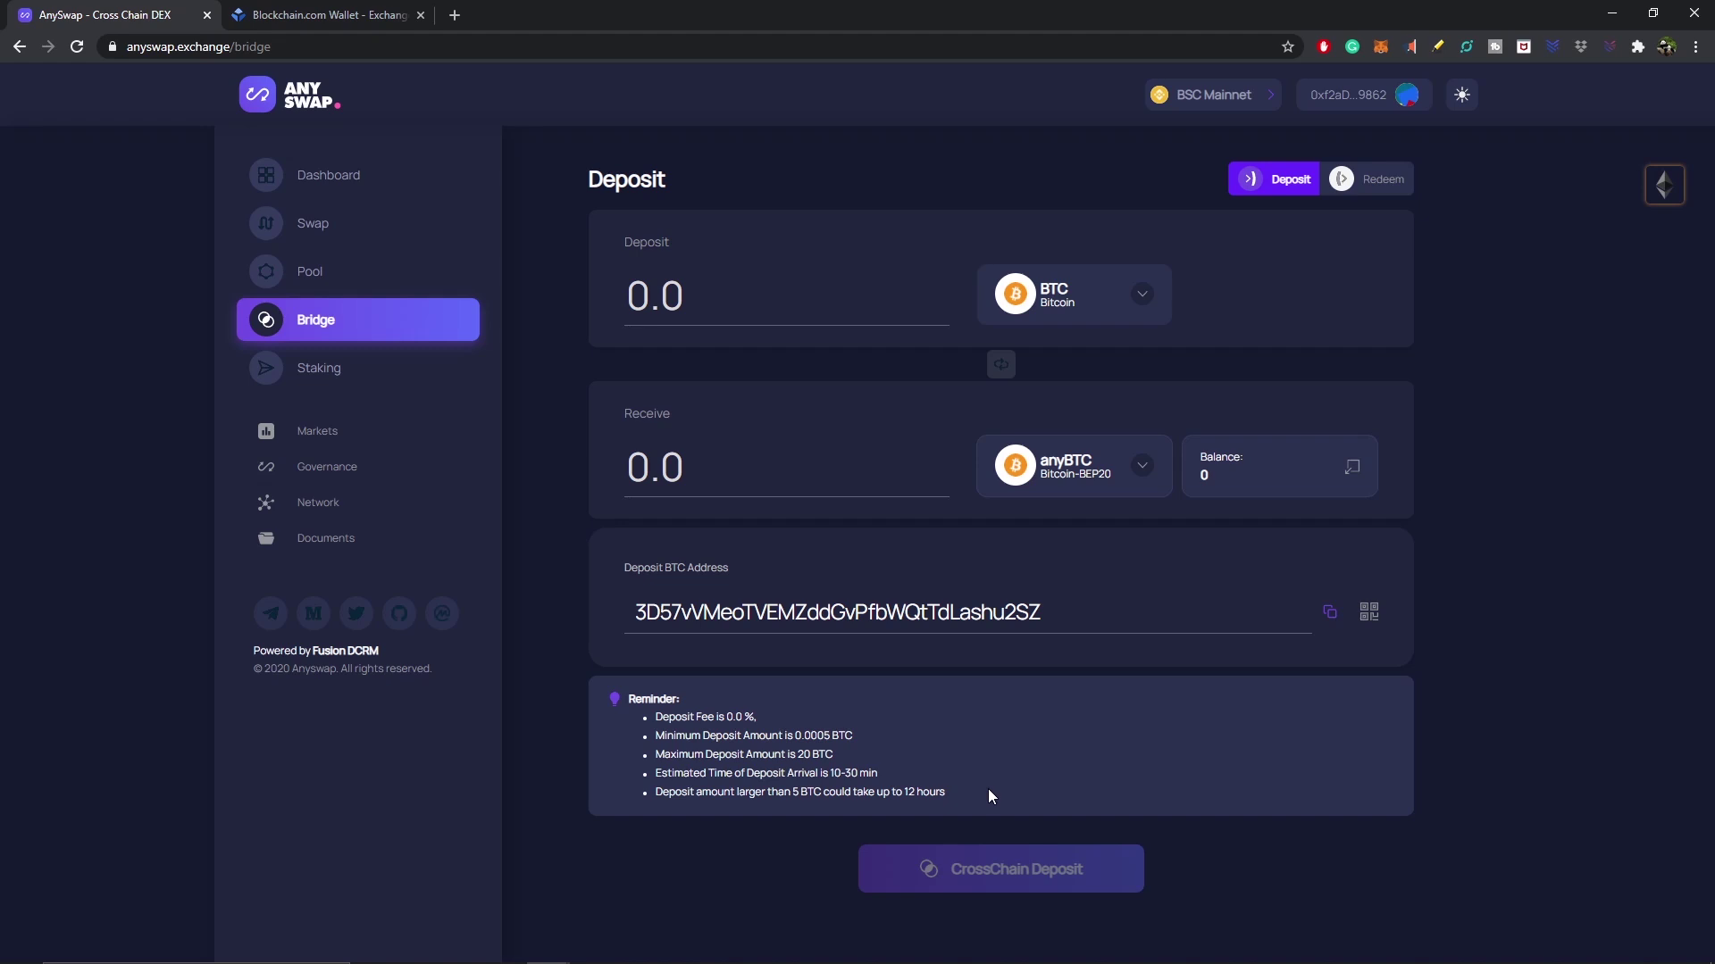
{"action": "left_click", "coordinate": [826, 282]}
{"action": "type", "text": ".5"}
{"action": "key", "text": "Left"}
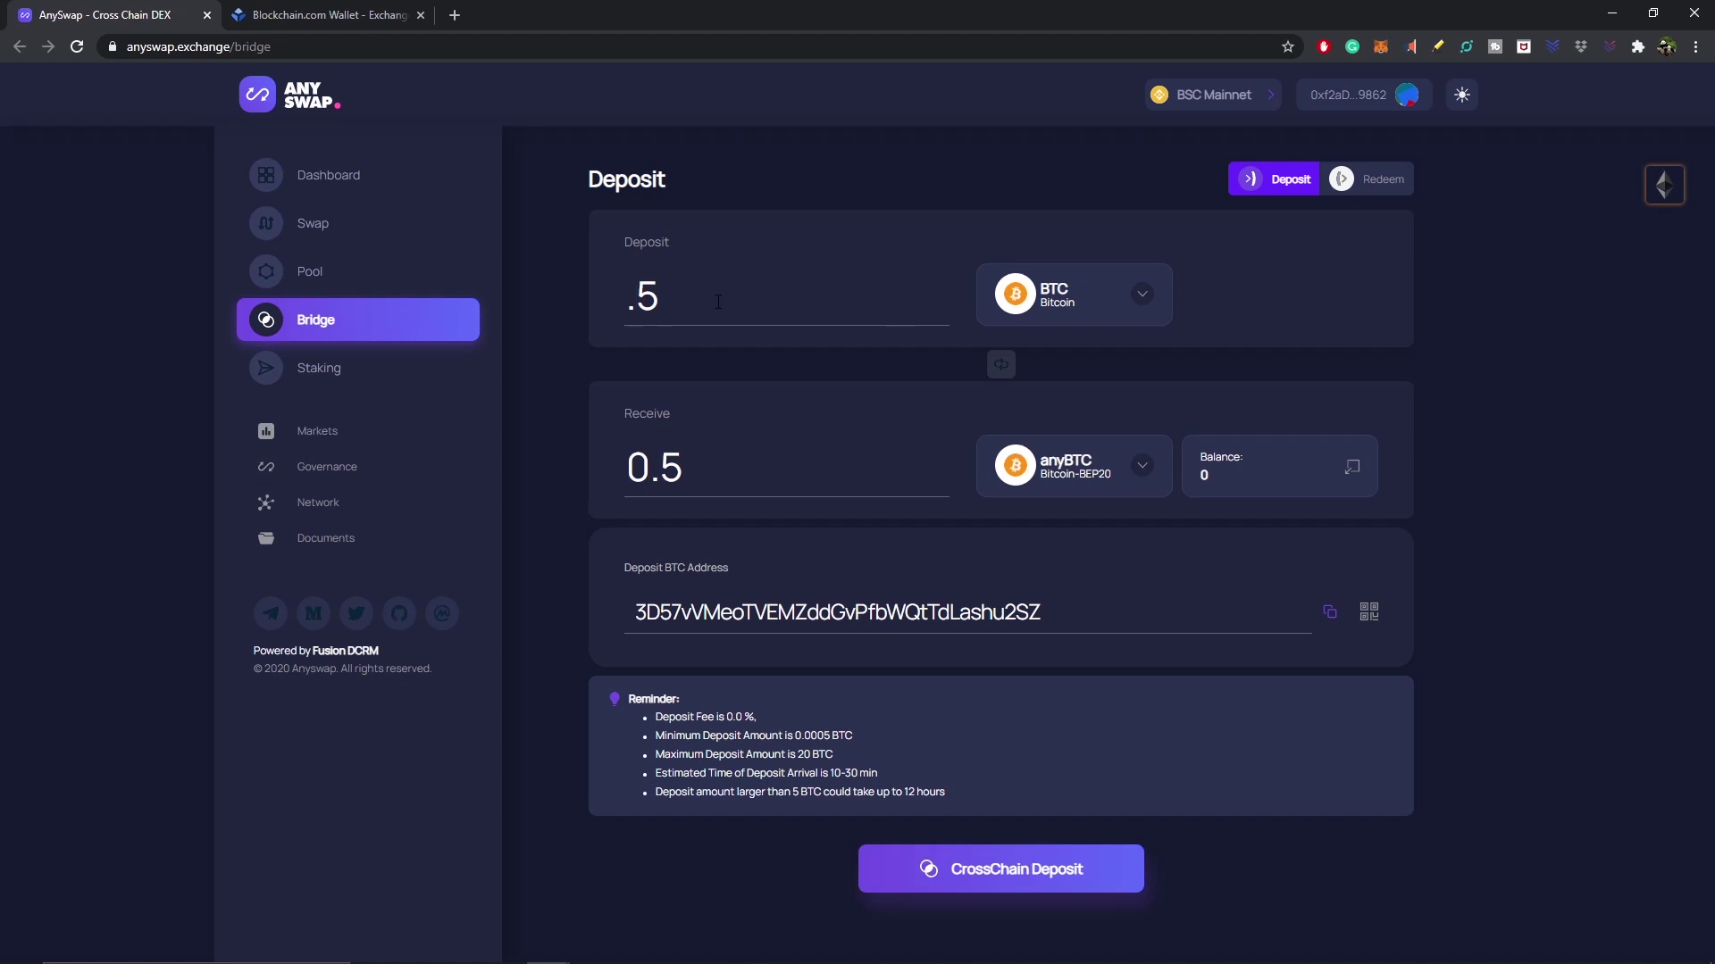
{"action": "type", "text": "000"}
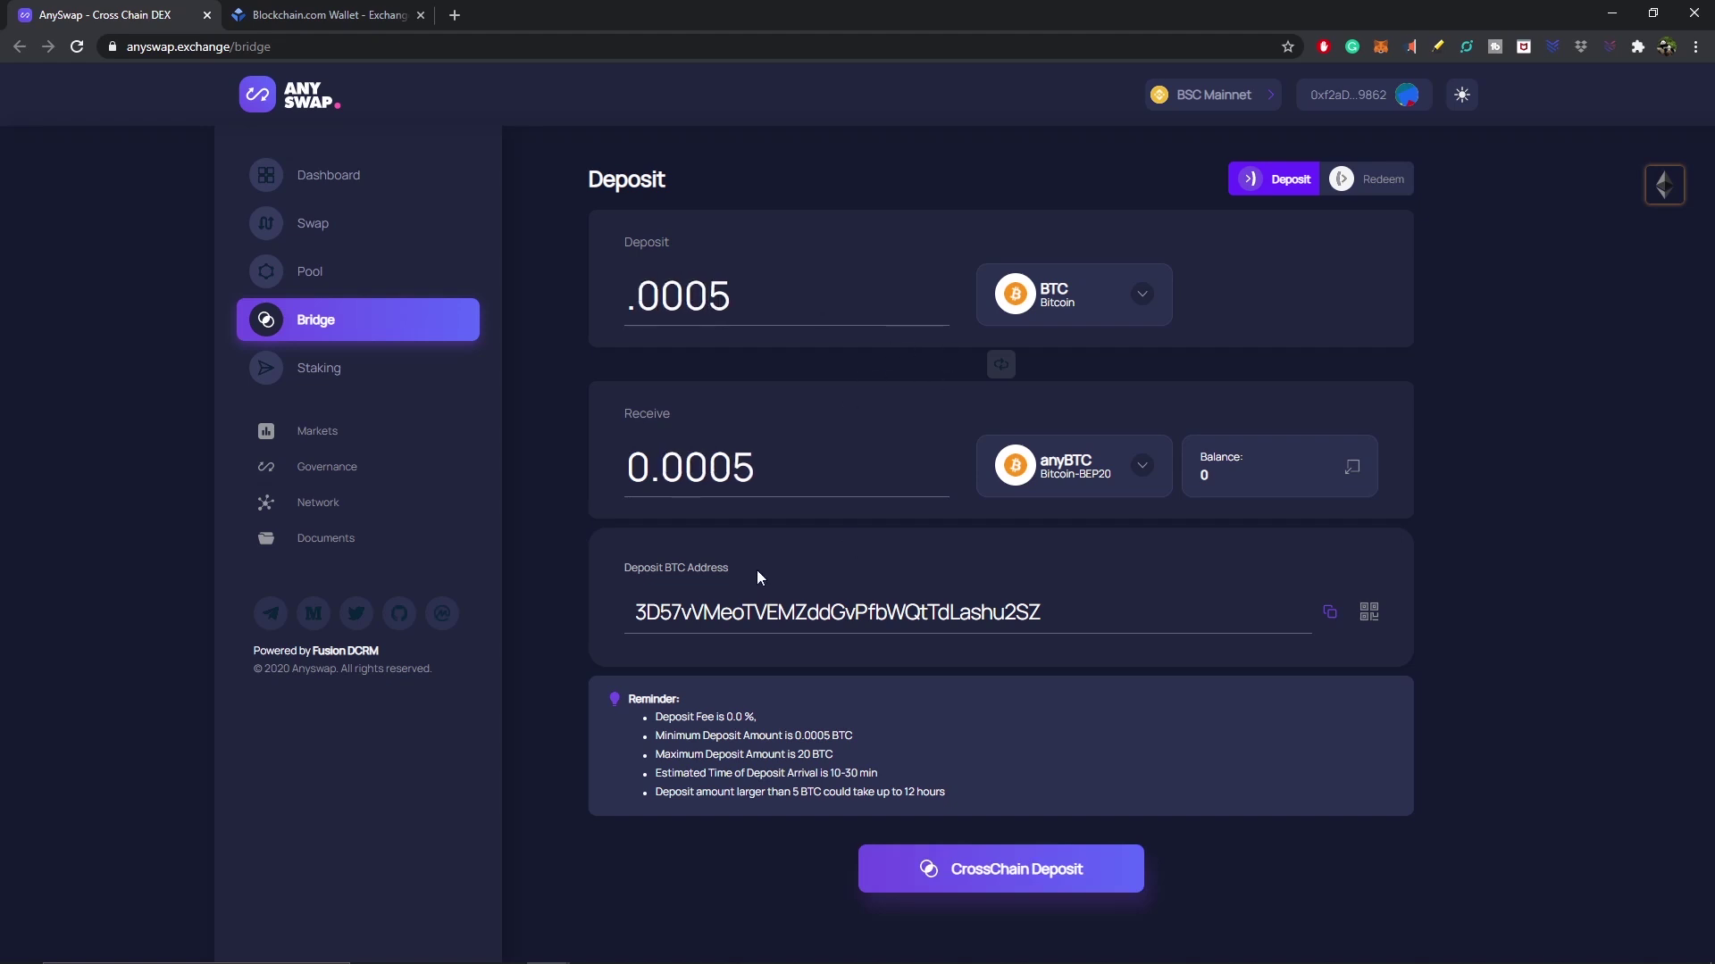
Open the BTC cross-chain deposit details and copy the BTC deposit address
{"action": "left_click", "coordinate": [1329, 616]}
{"action": "left_click", "coordinate": [1084, 878]}
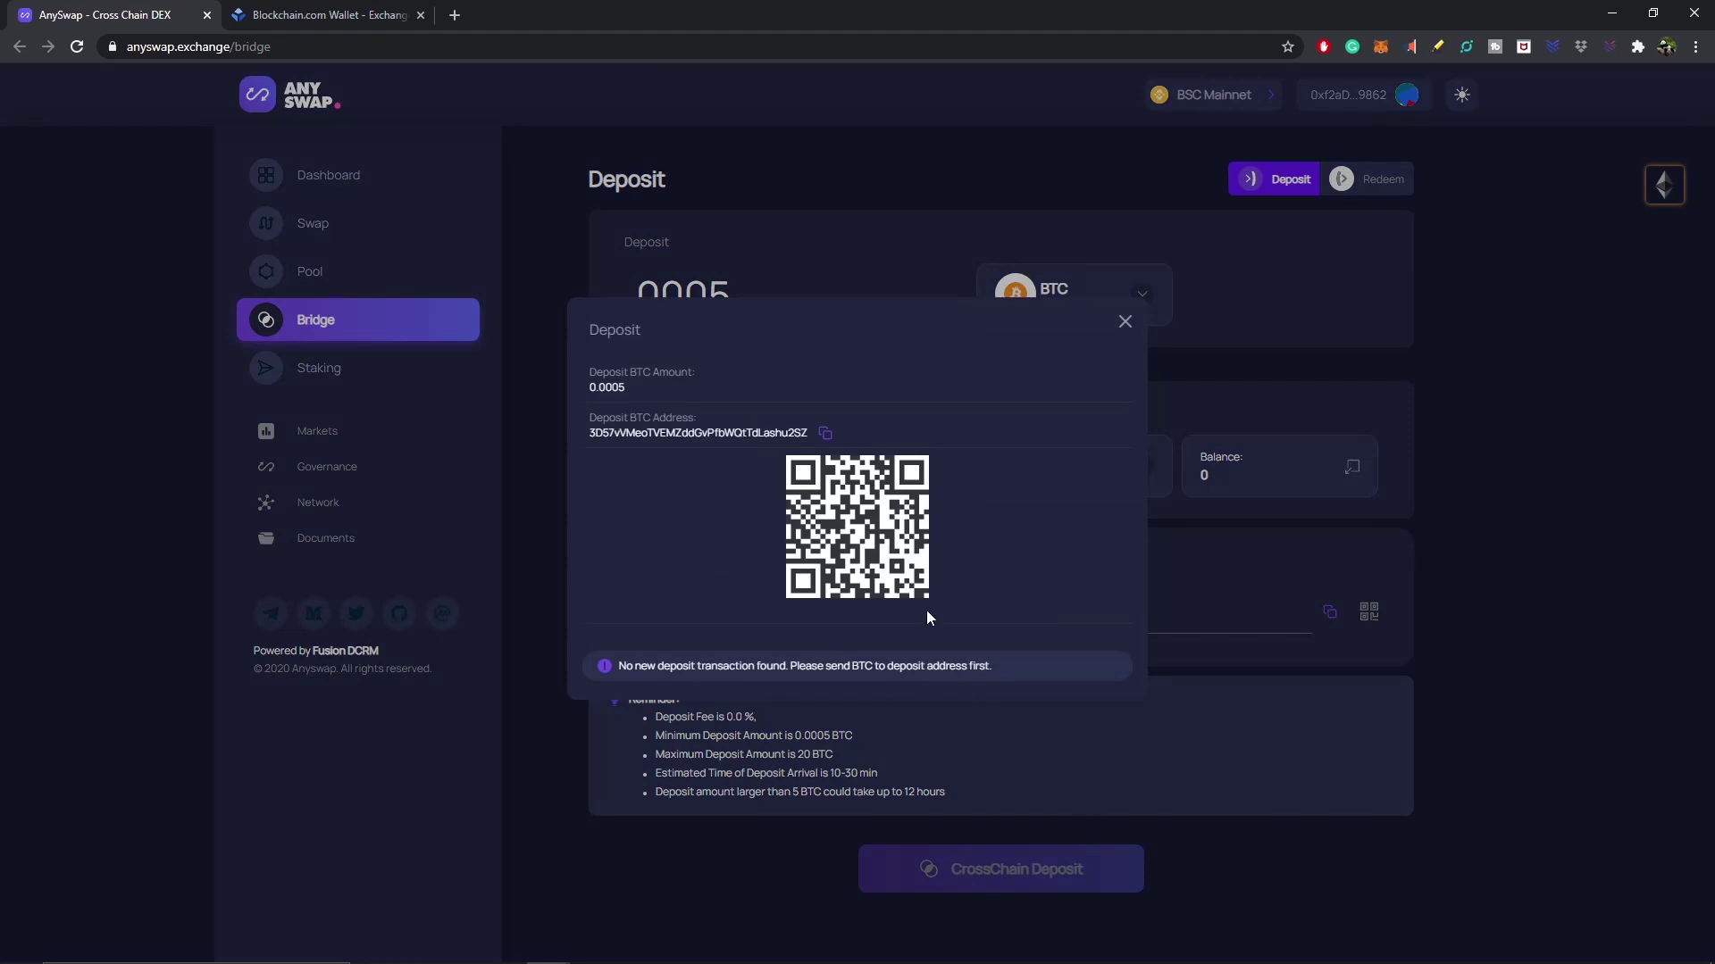
{"action": "left_click", "coordinate": [826, 435]}
{"action": "left_click", "coordinate": [1125, 322]}
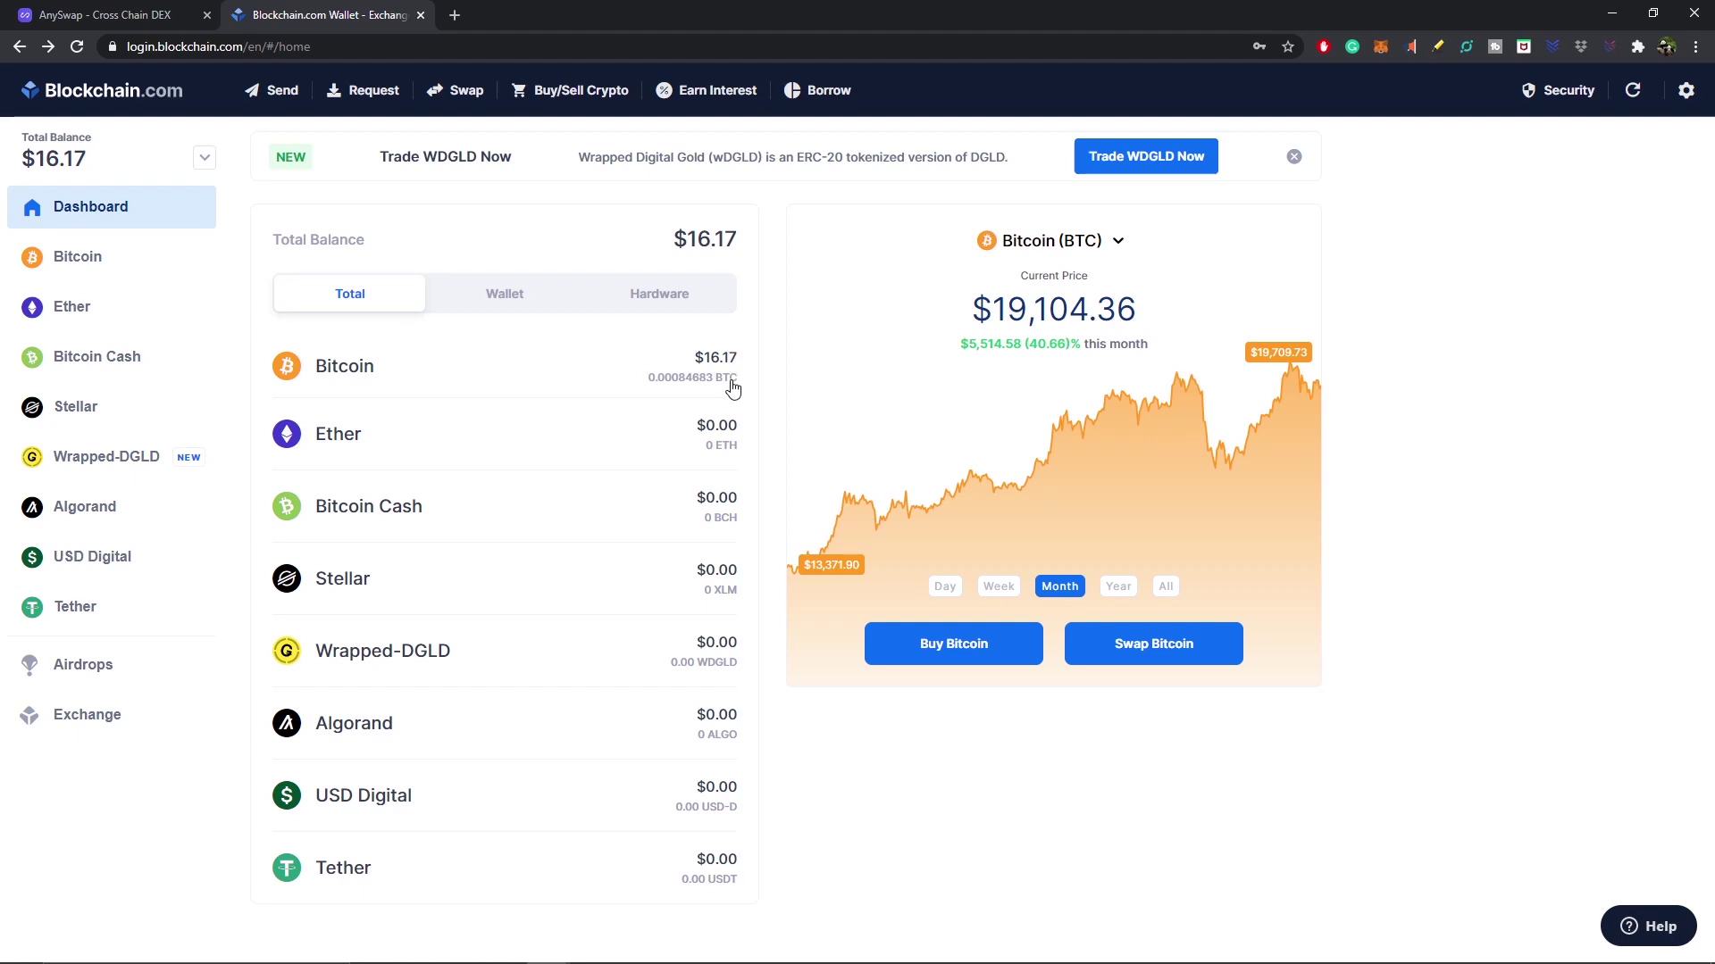
Switch to the Blockchain.com wallet and send 0.0005 BTC to the copied deposit address
{"action": "left_click", "coordinate": [273, 90]}
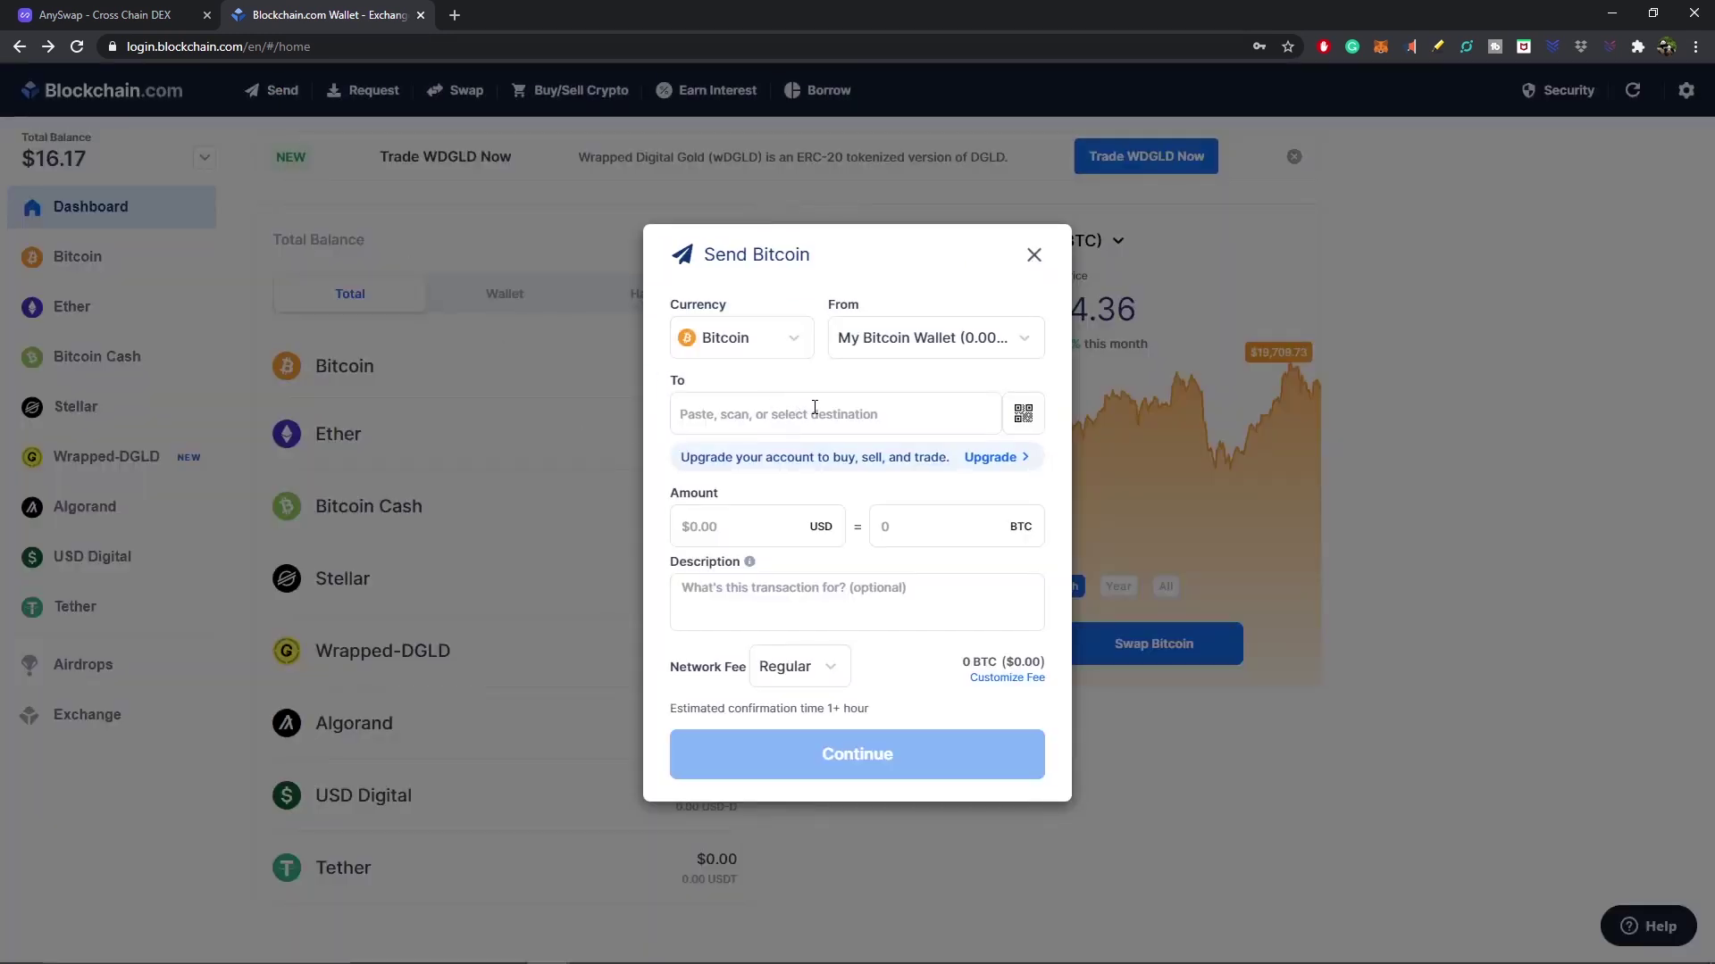
{"action": "left_click", "coordinate": [764, 413]}
{"action": "key", "text": "ctrl+v"}
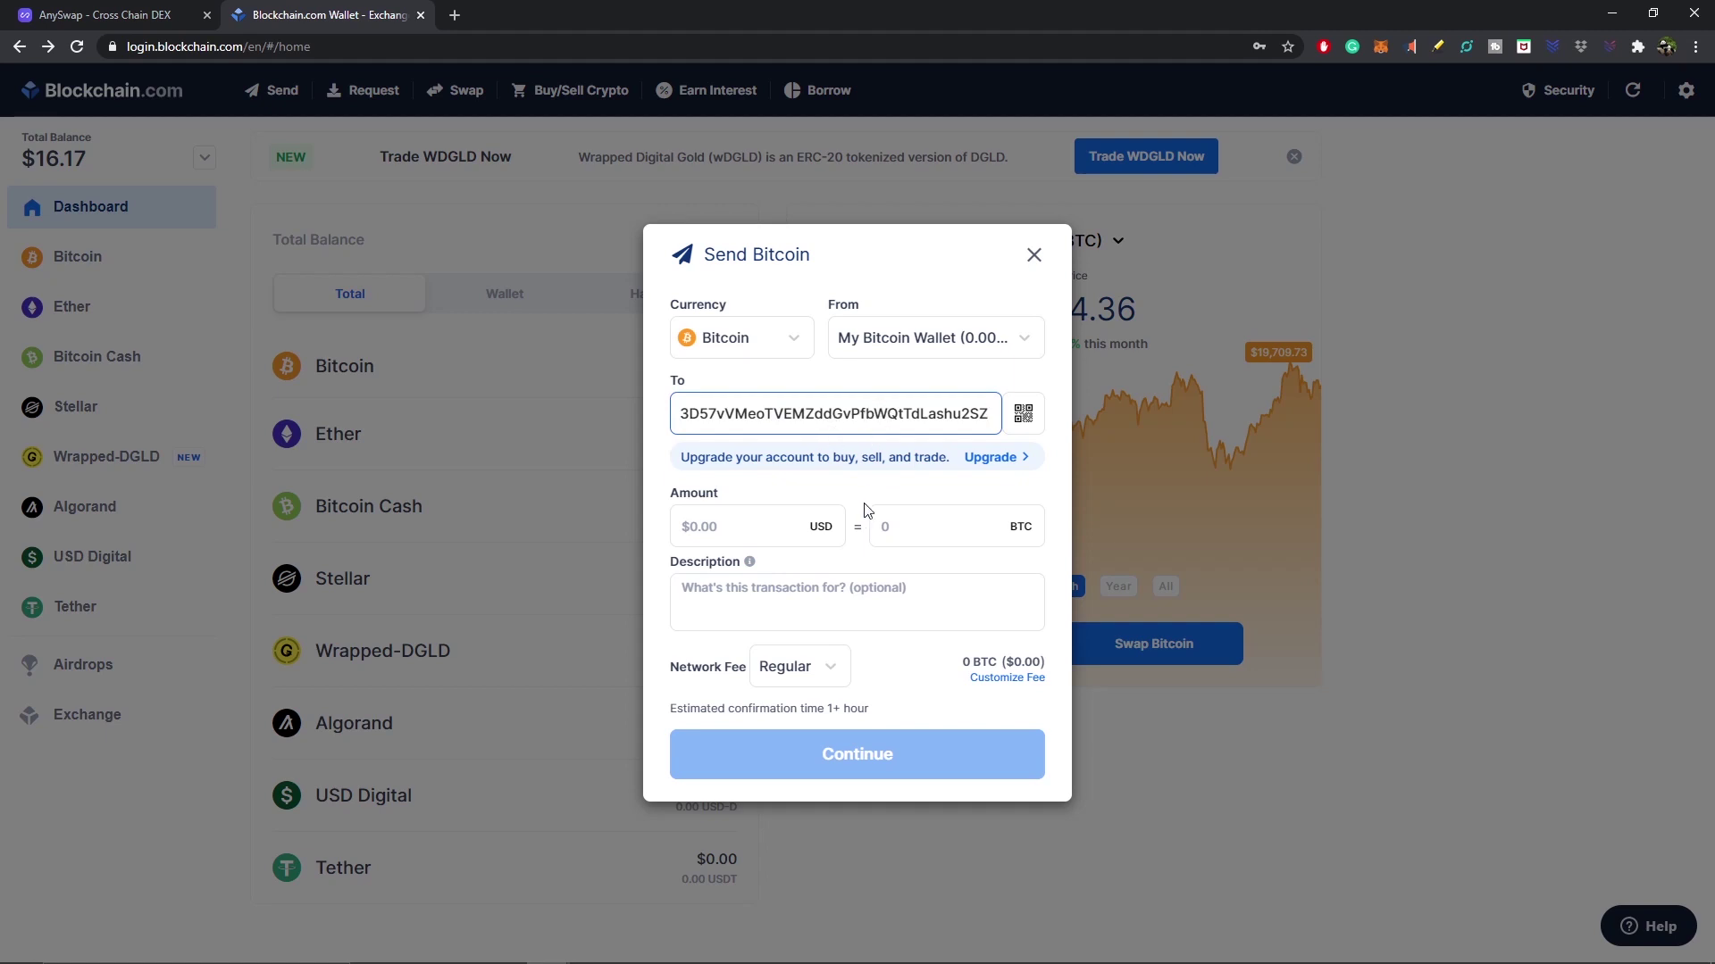
{"action": "left_click", "coordinate": [894, 524]}
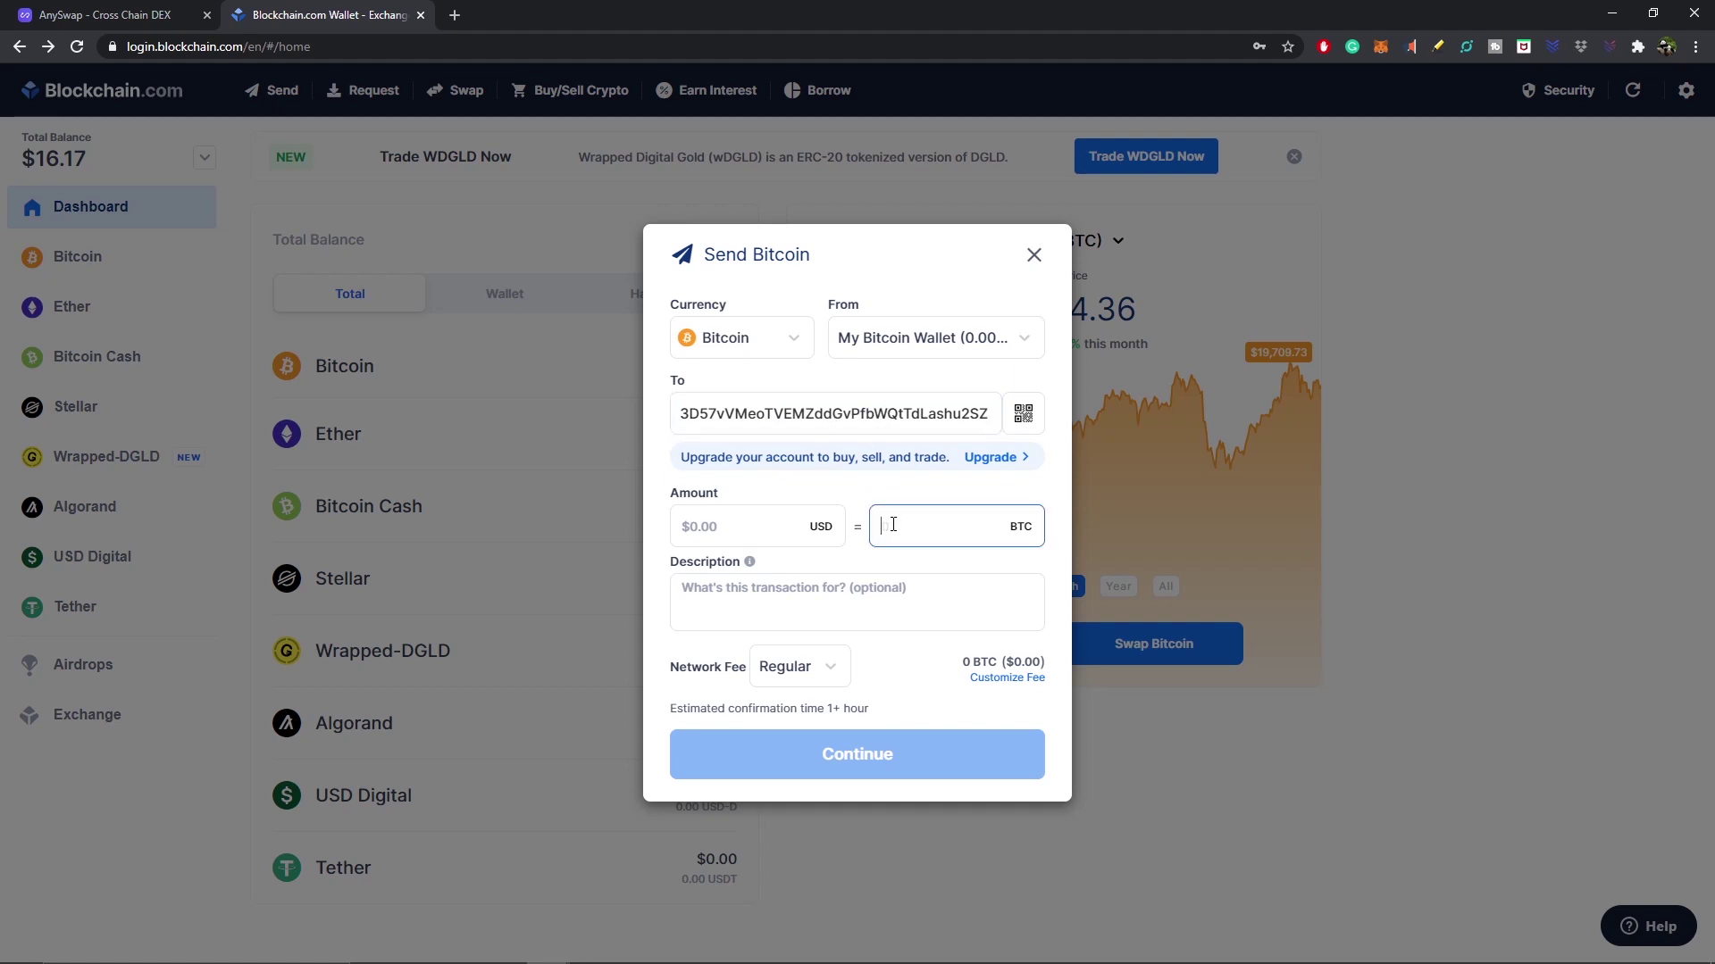
{"action": "type", "text": ".0005"}
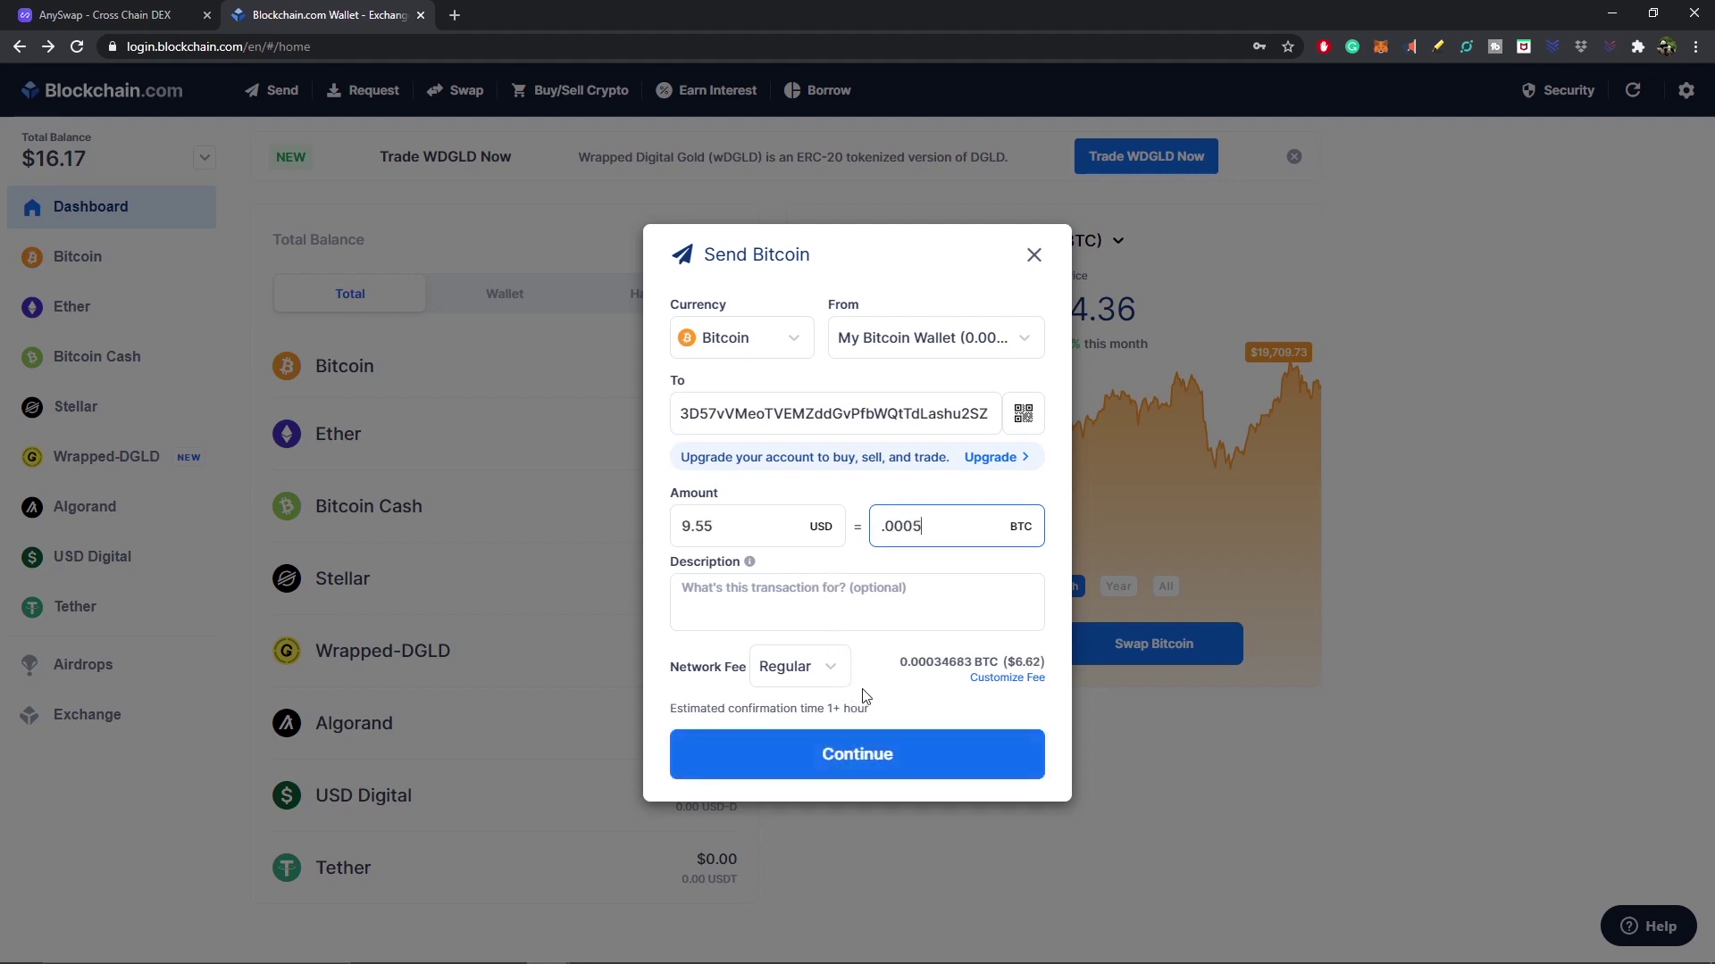
{"action": "left_click", "coordinate": [899, 758]}
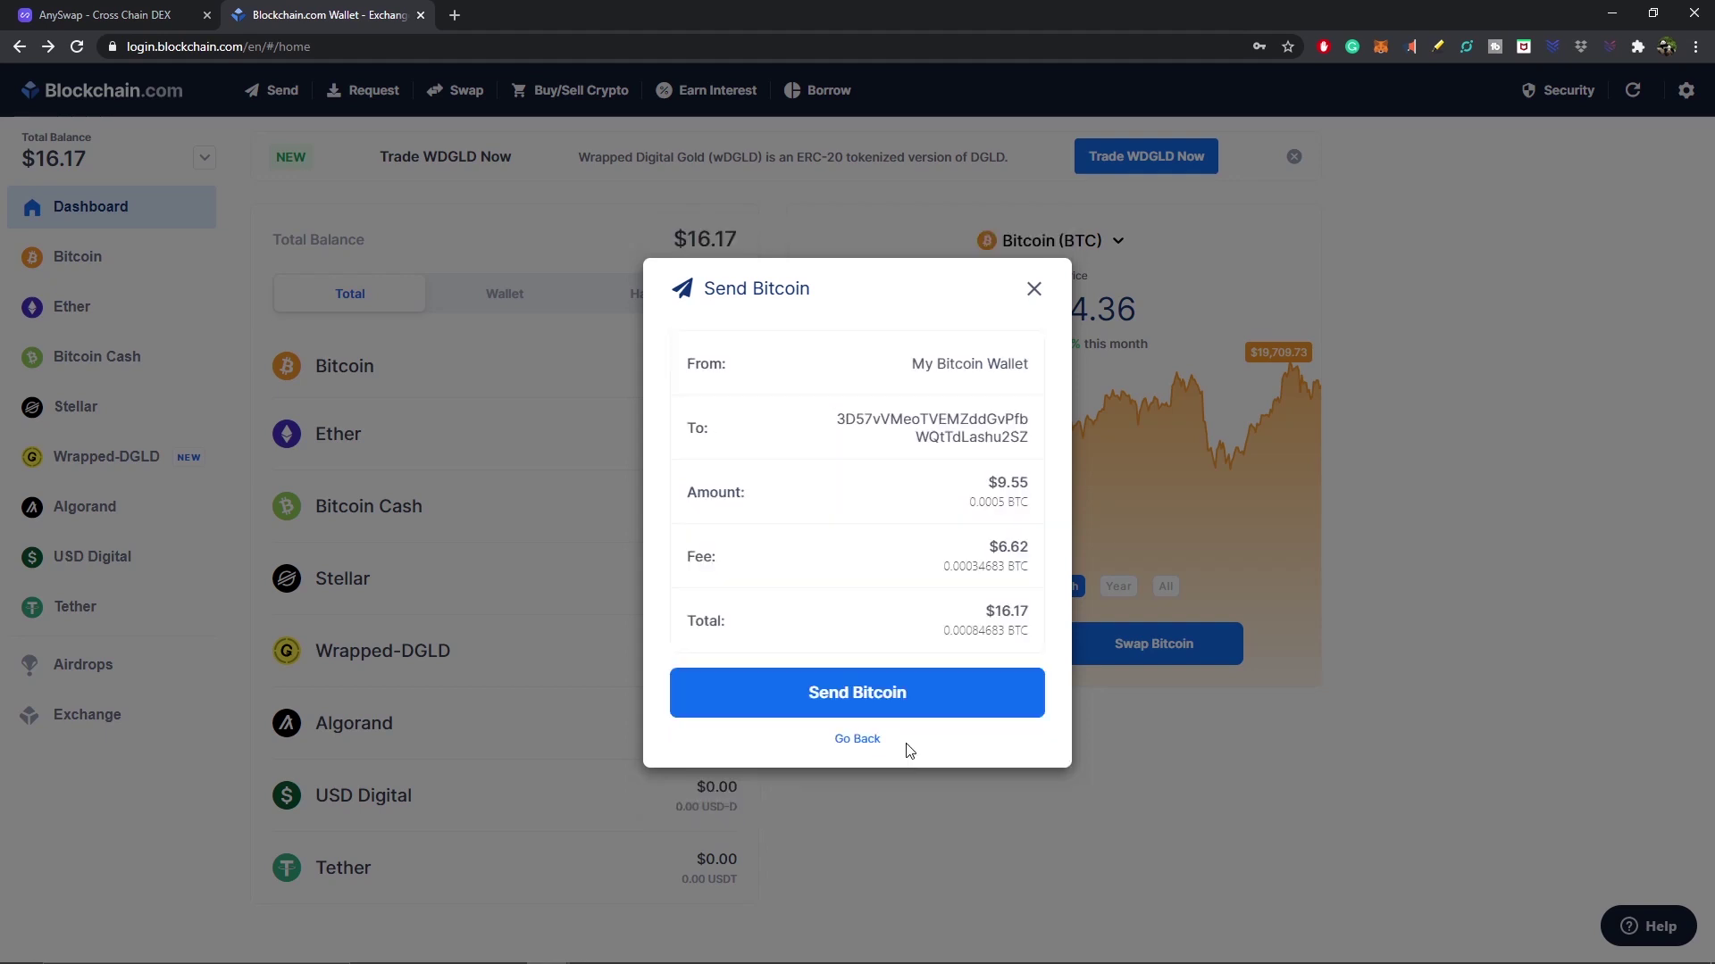
{"action": "left_click", "coordinate": [909, 694]}
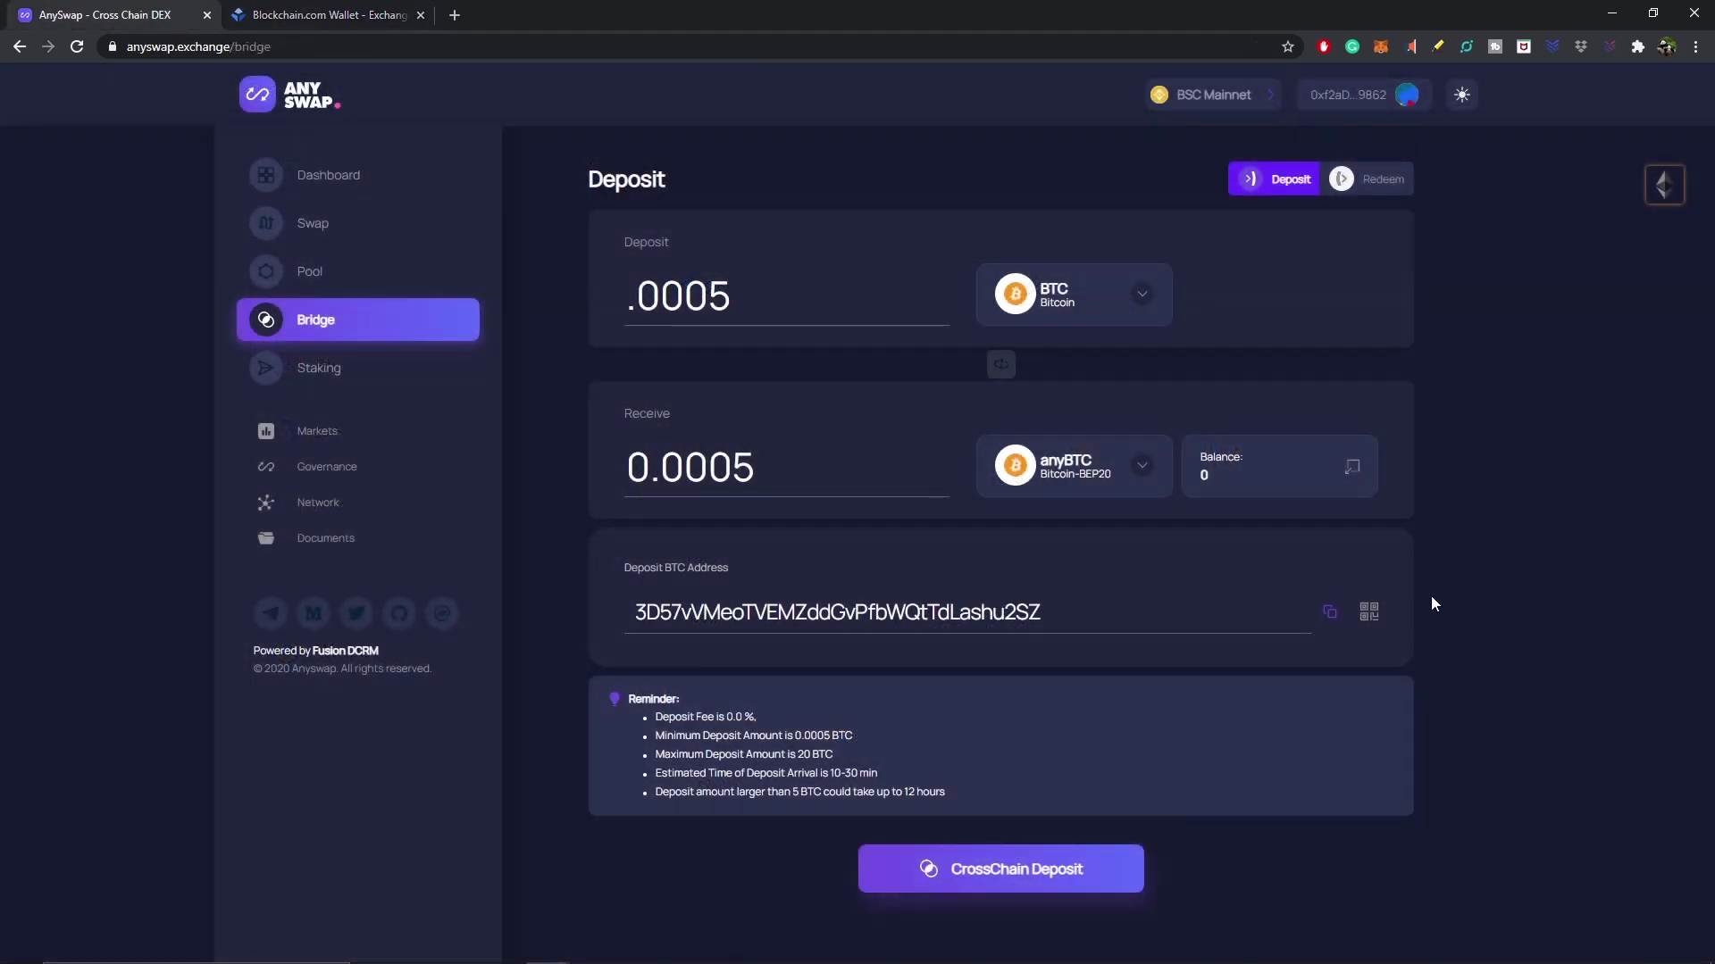
Return to AnySwap and submit the 0.0005 BTC cross-chain deposit, closing its transaction details
{"action": "left_click", "coordinate": [1078, 869]}
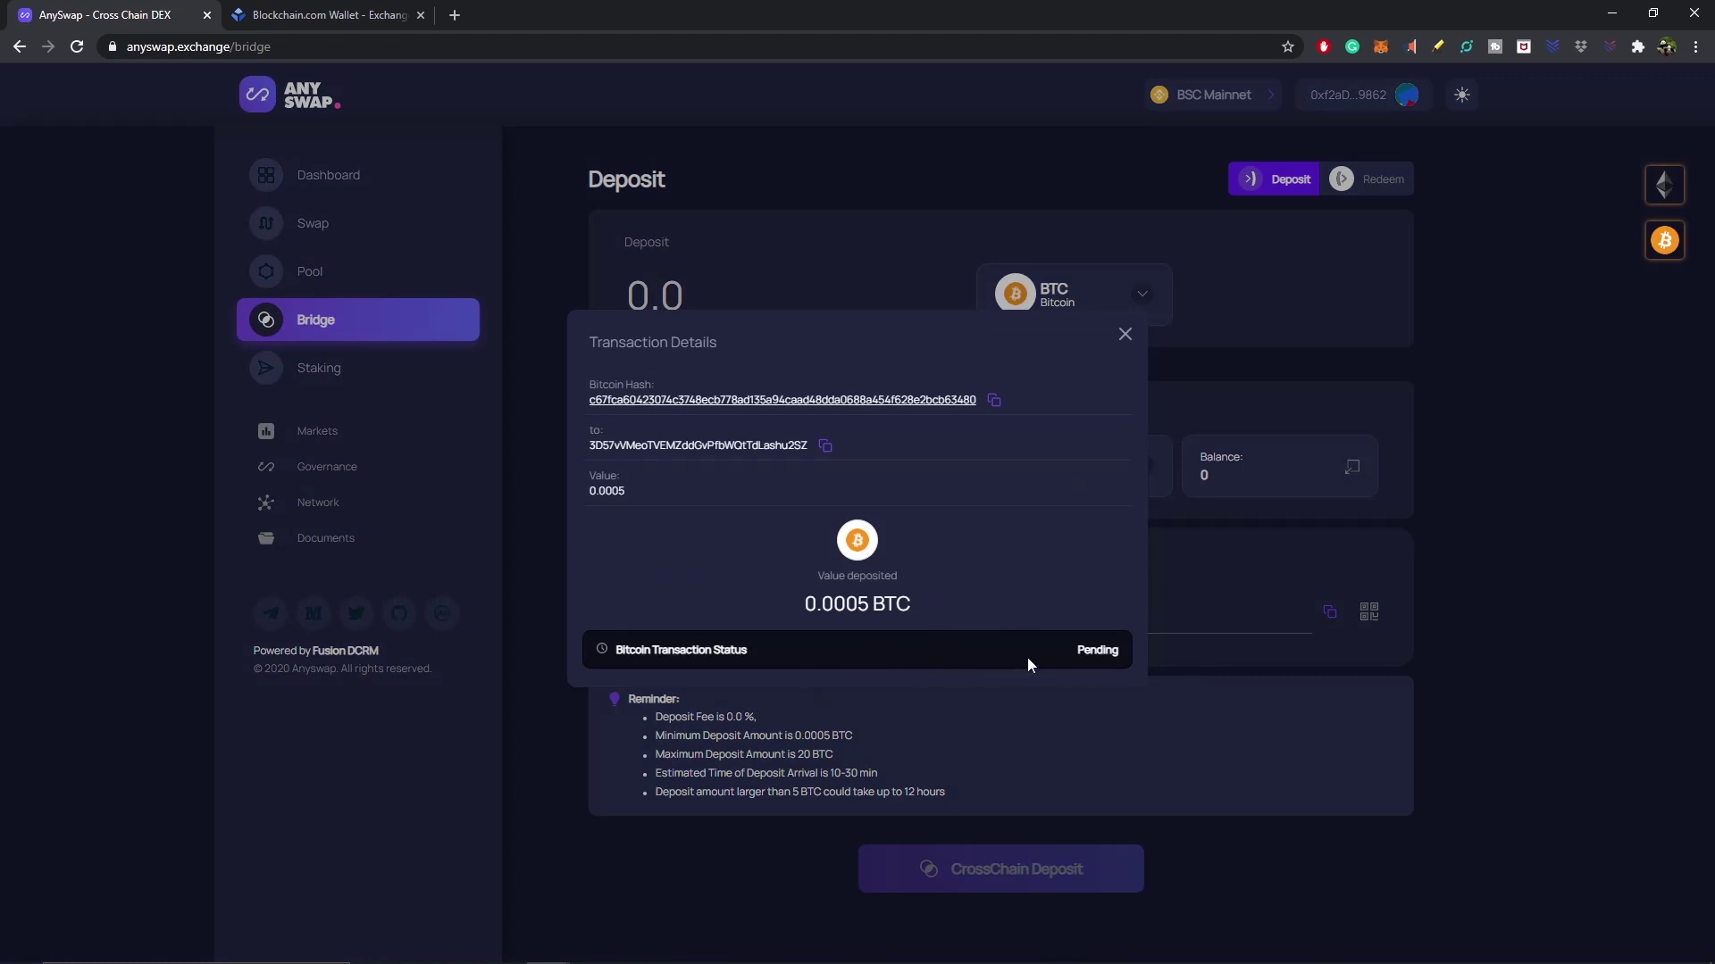
{"action": "left_click", "coordinate": [1124, 335]}
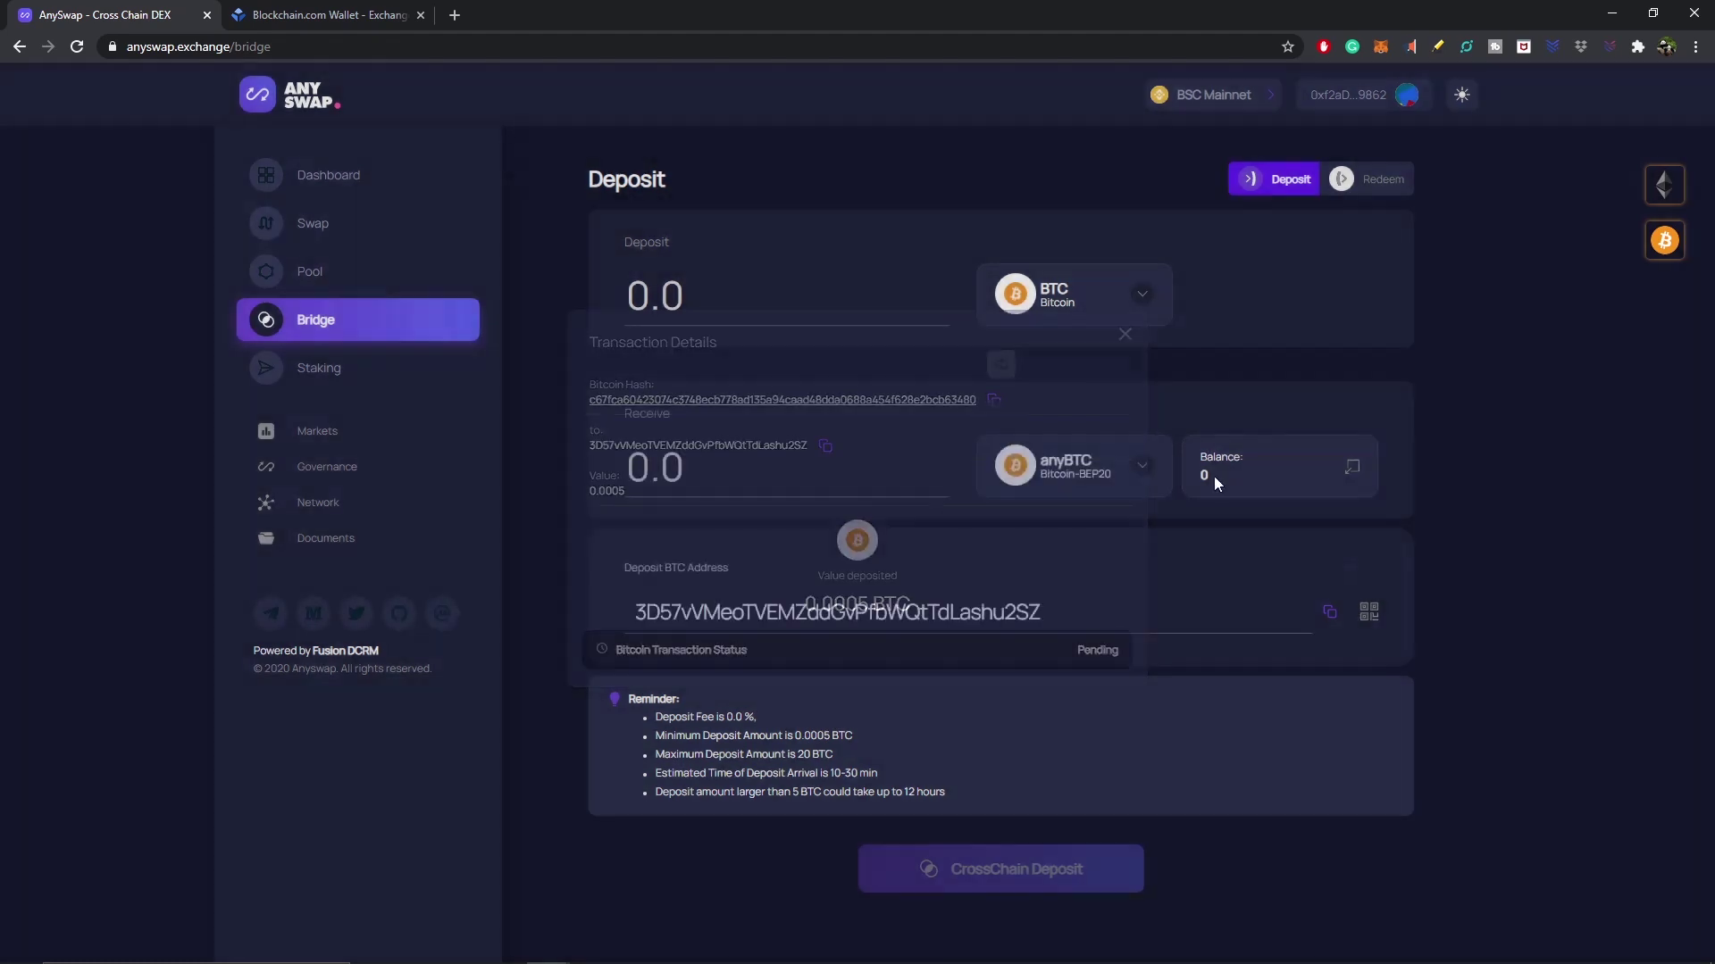
Check the BTC deposit's transaction status and the full list of token balances on the Dashboard
{"action": "left_click", "coordinate": [1663, 242]}
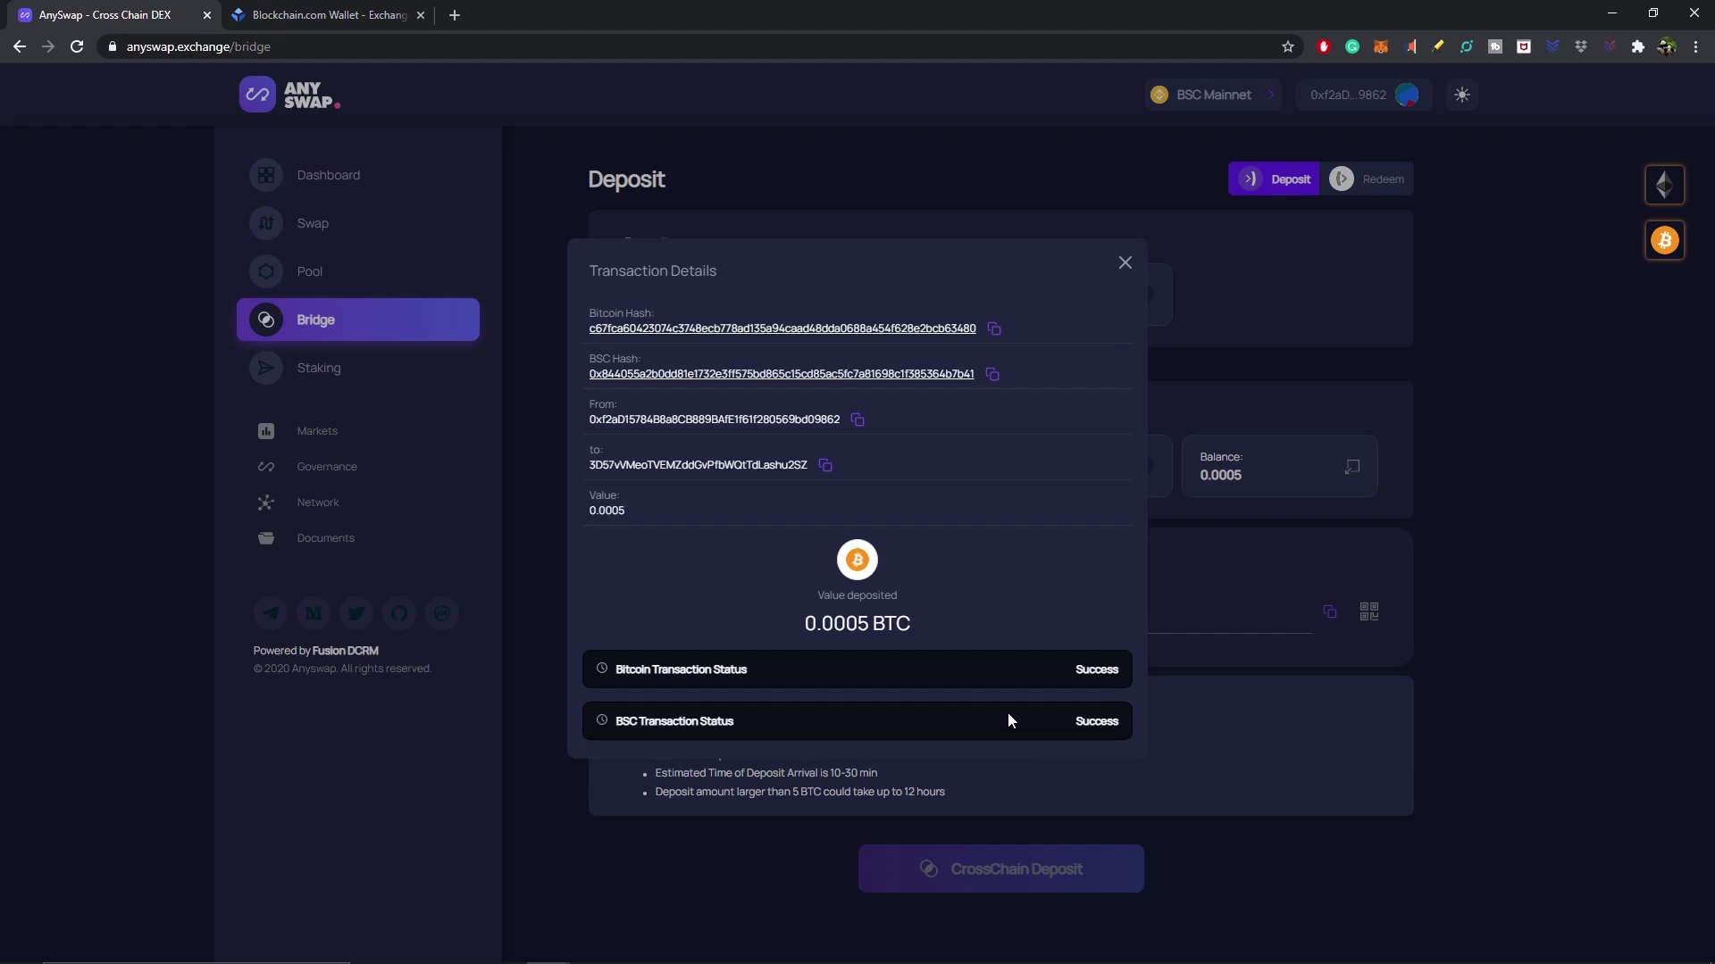
{"action": "left_click", "coordinate": [1125, 262]}
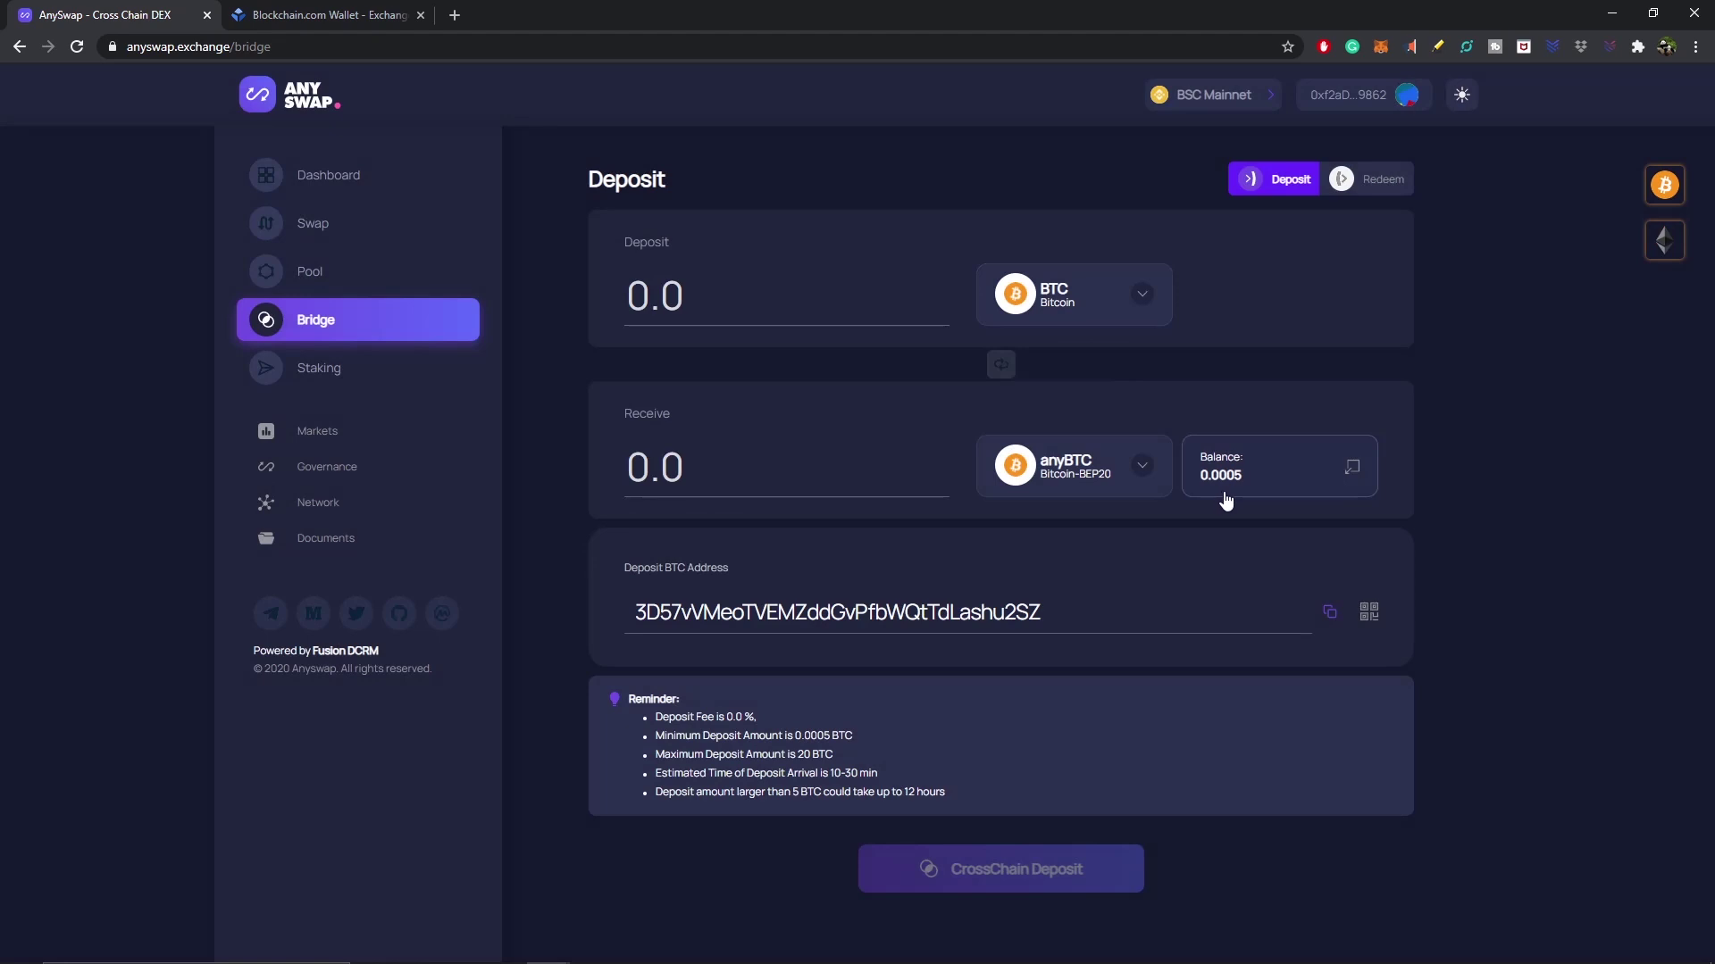
{"action": "left_click", "coordinate": [351, 191]}
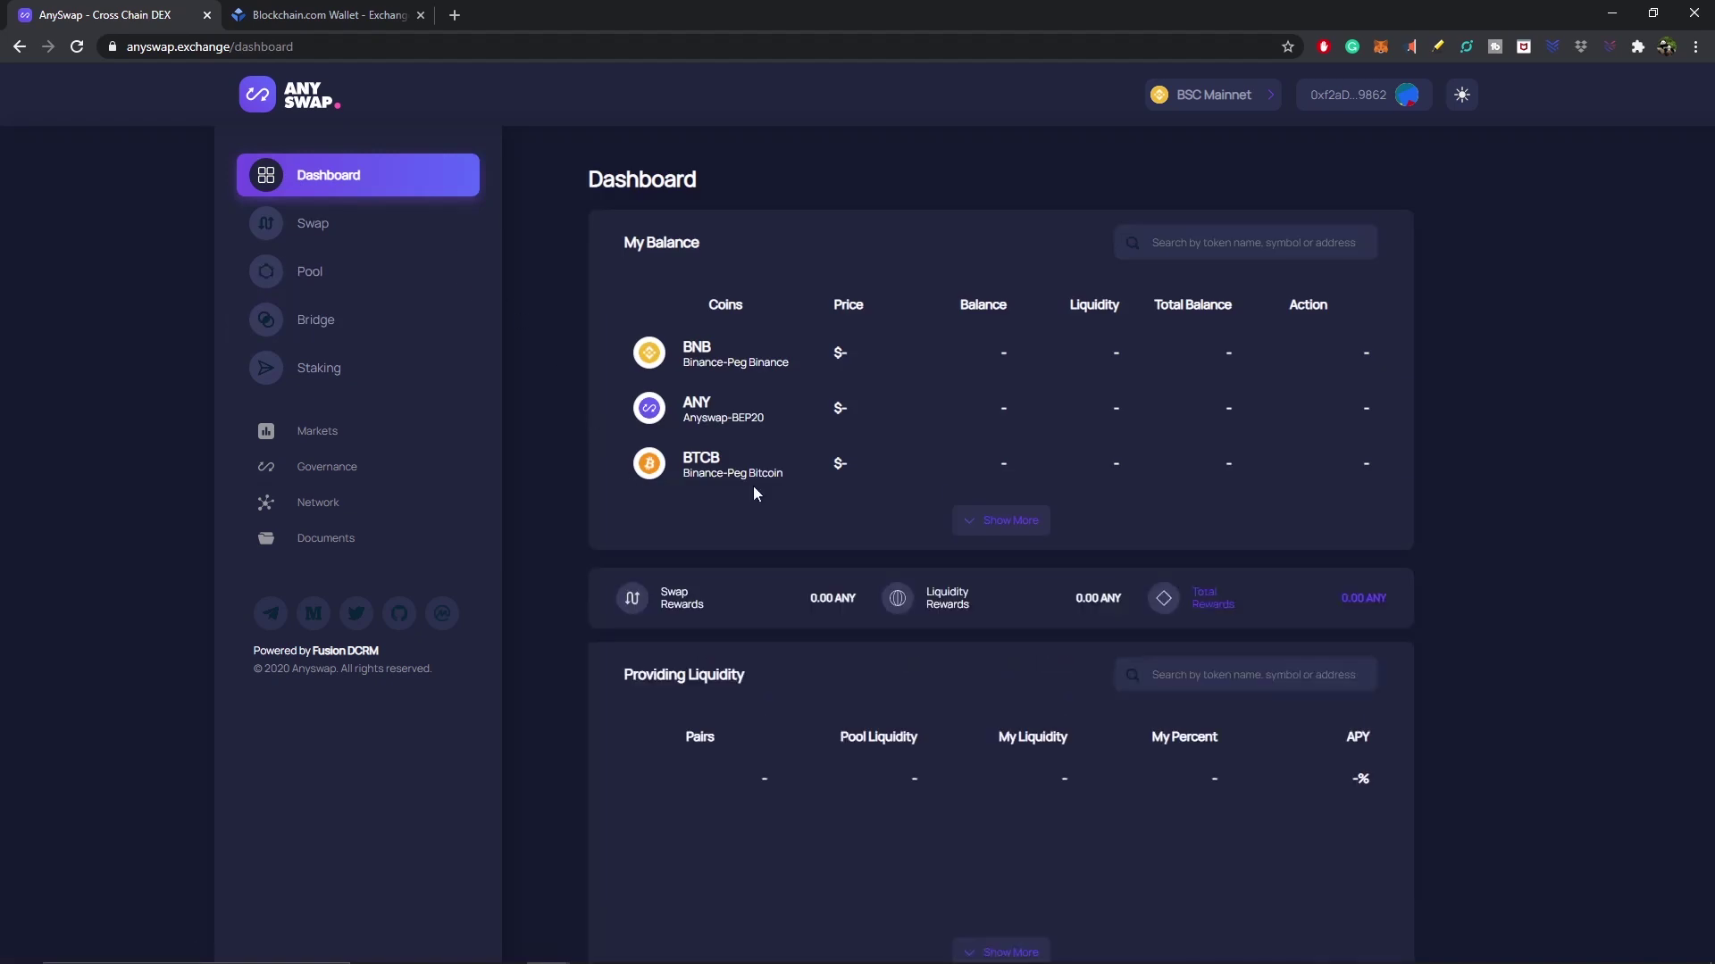
{"action": "left_click", "coordinate": [1022, 518]}
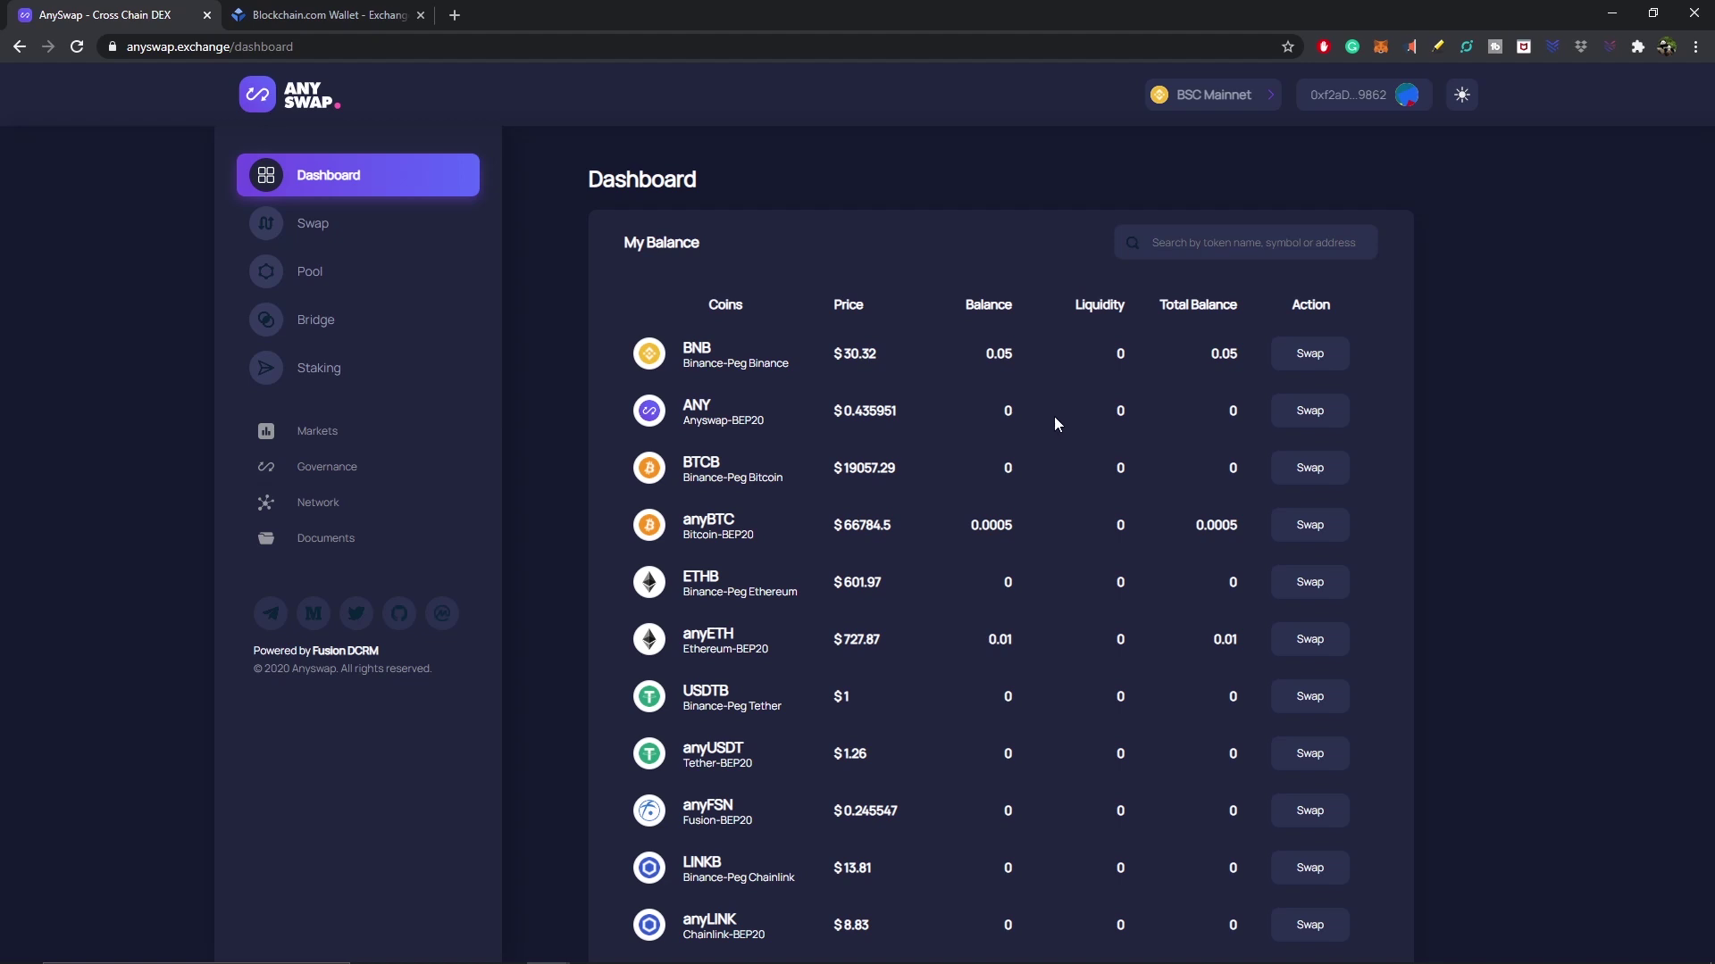
Open the Swap page, choose anyETH as the input token and enter its maximum balance
{"action": "left_click", "coordinate": [371, 233]}
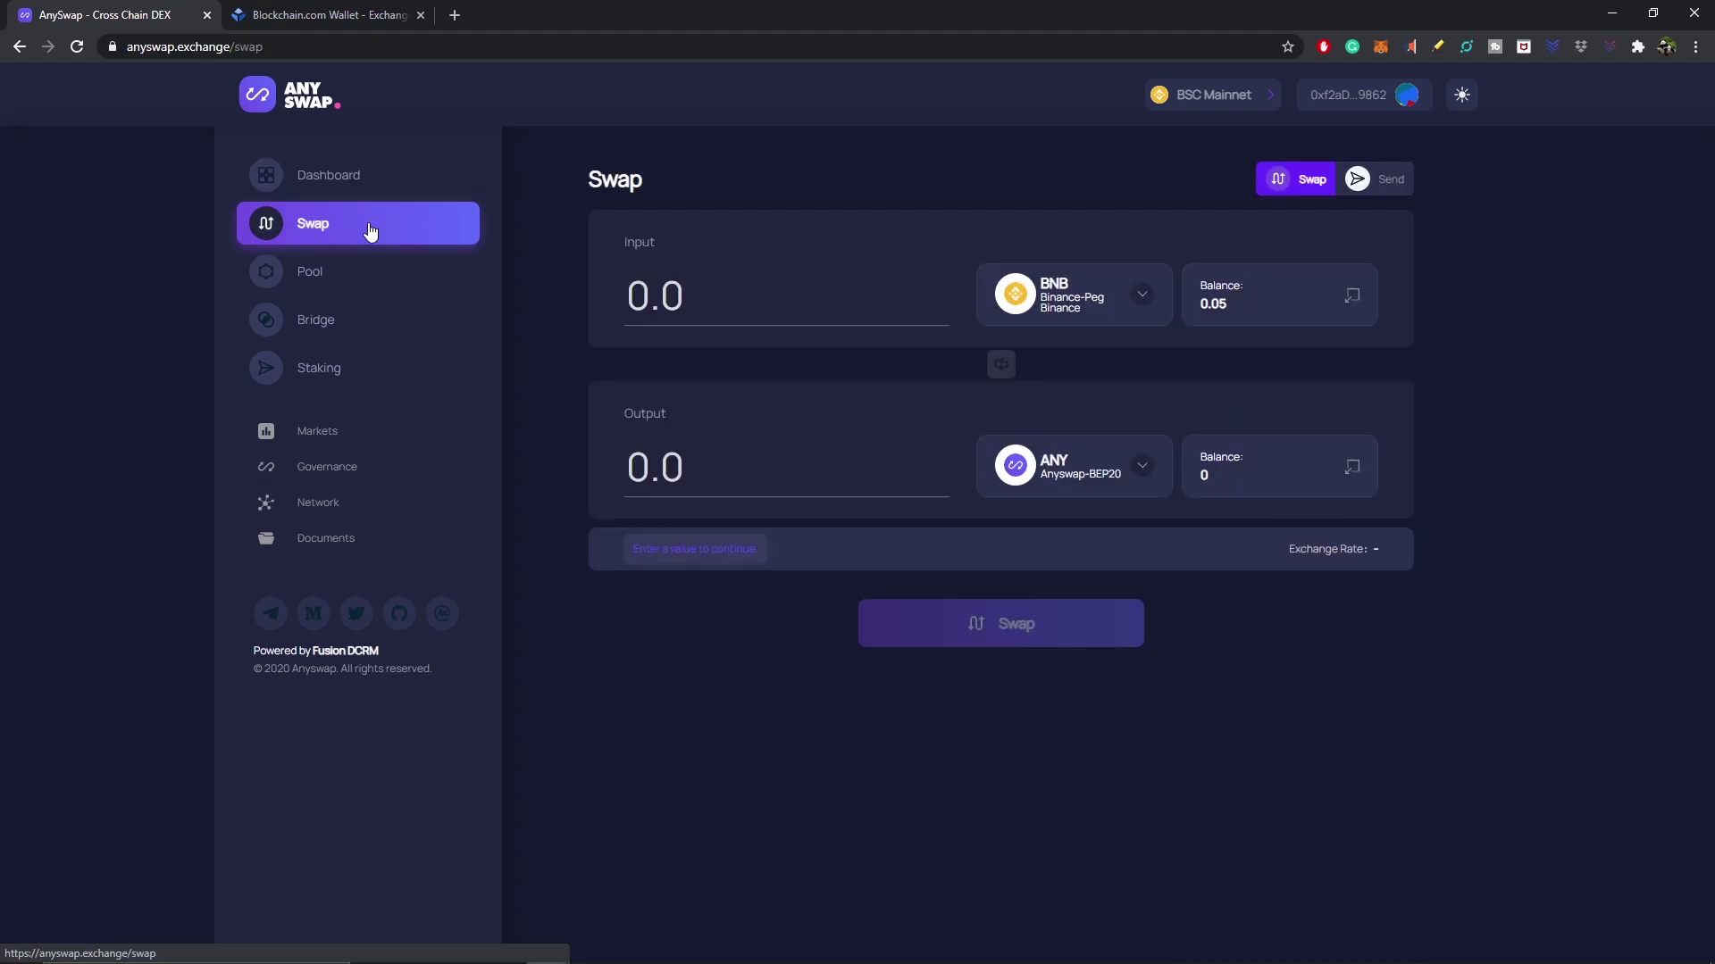
{"action": "left_click", "coordinate": [1139, 300]}
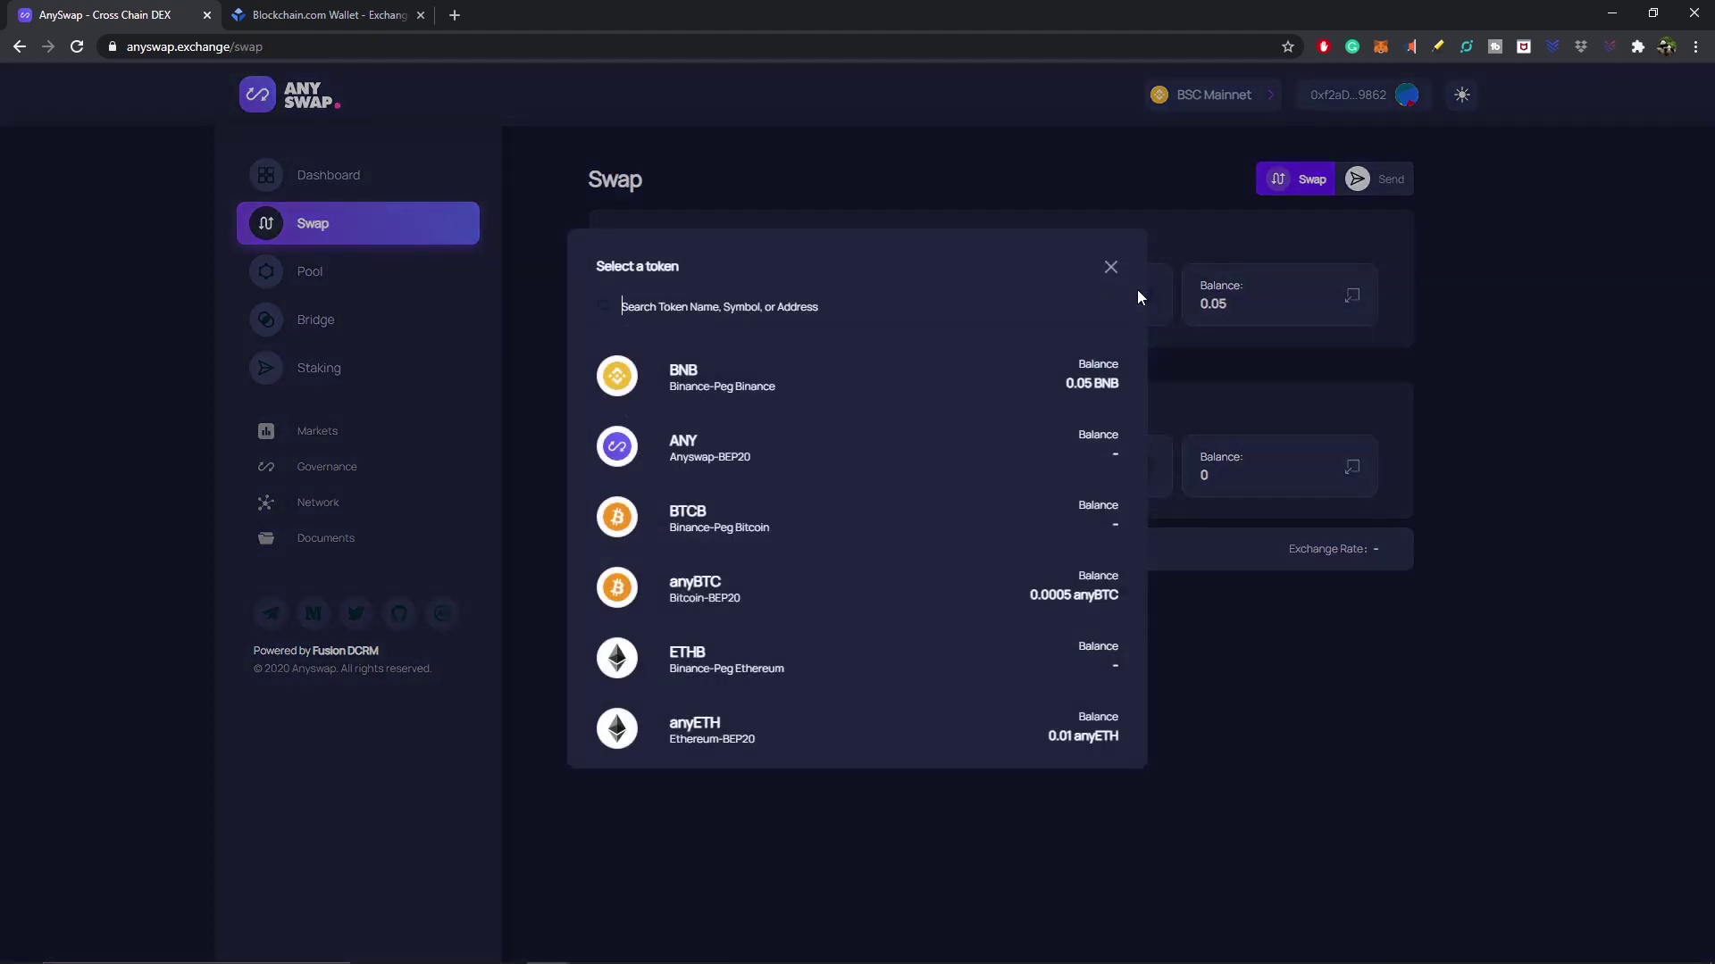
{"action": "left_click", "coordinate": [915, 747]}
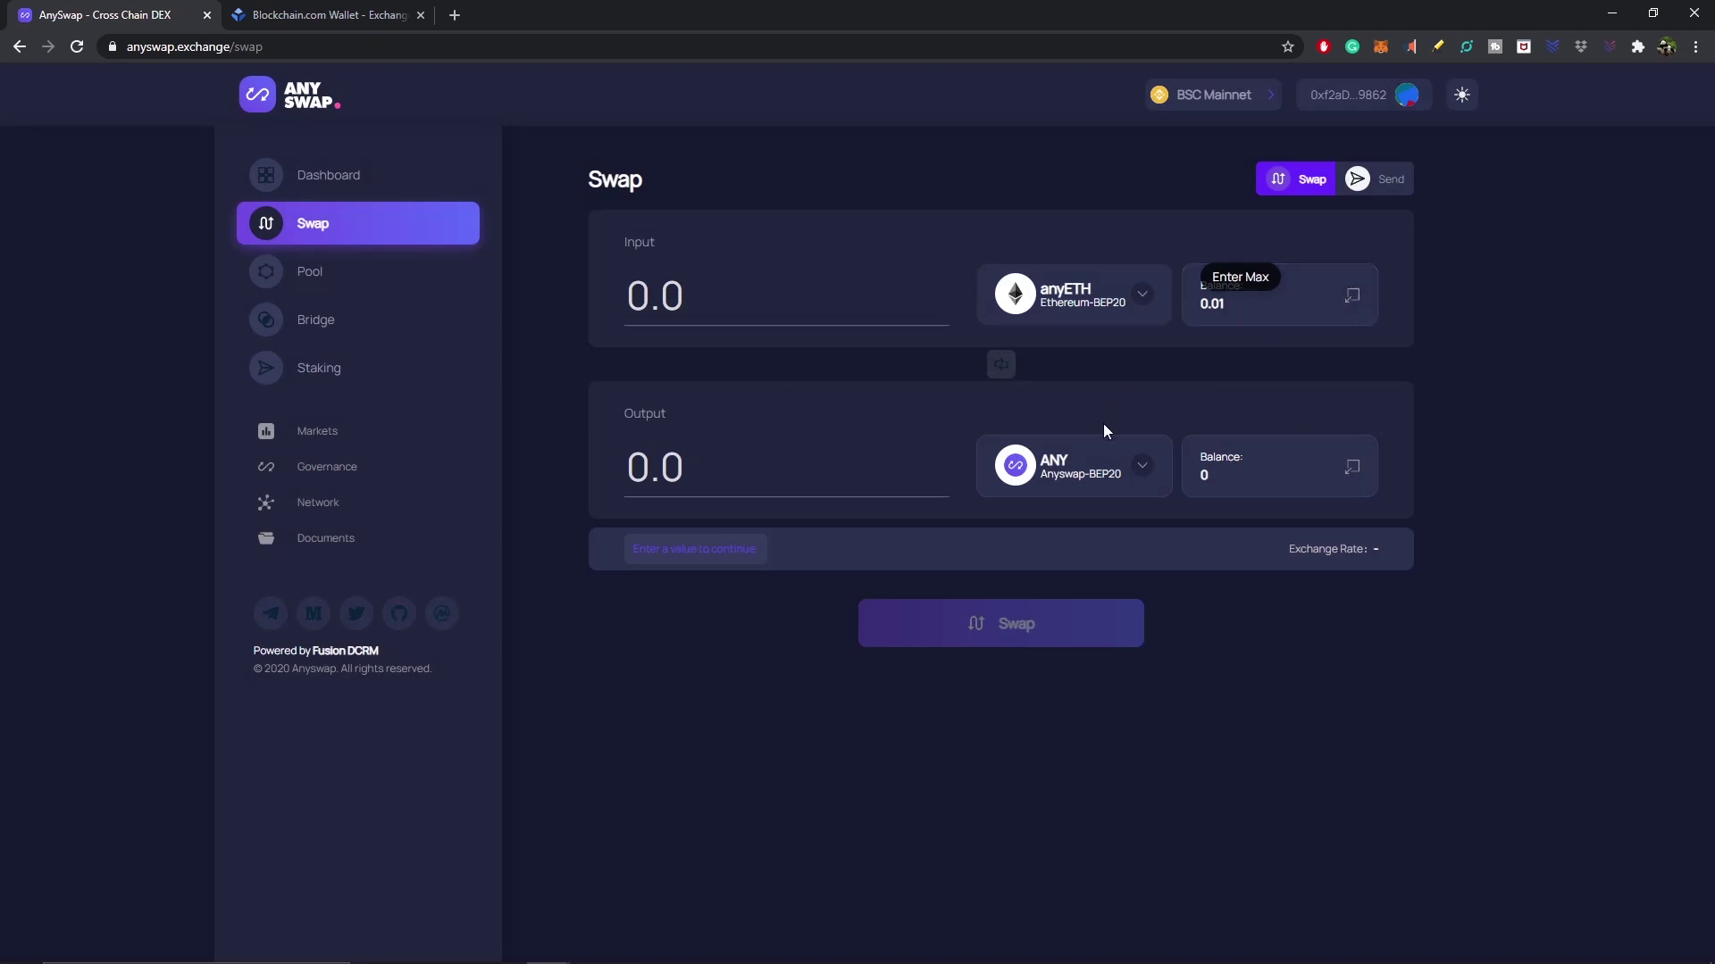
{"action": "left_click", "coordinate": [1353, 298]}
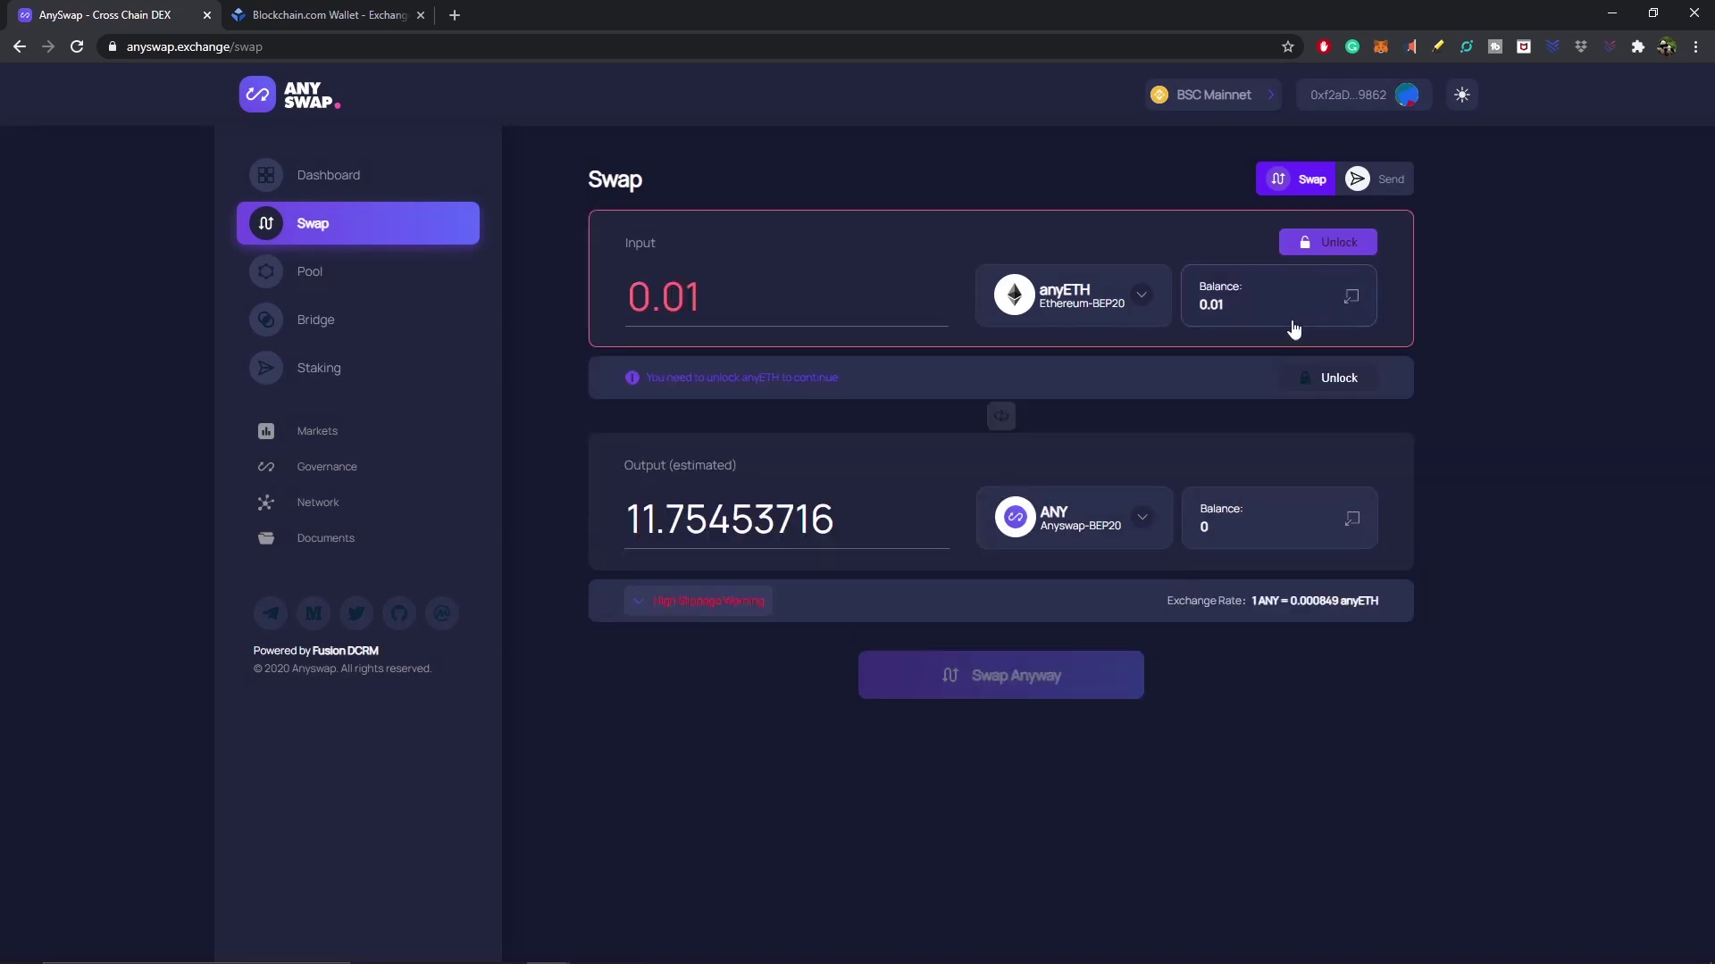
Unlock anyETH for swapping and approve the spending permission in MetaMask with the Fast gas fee
{"action": "left_click", "coordinate": [1347, 246]}
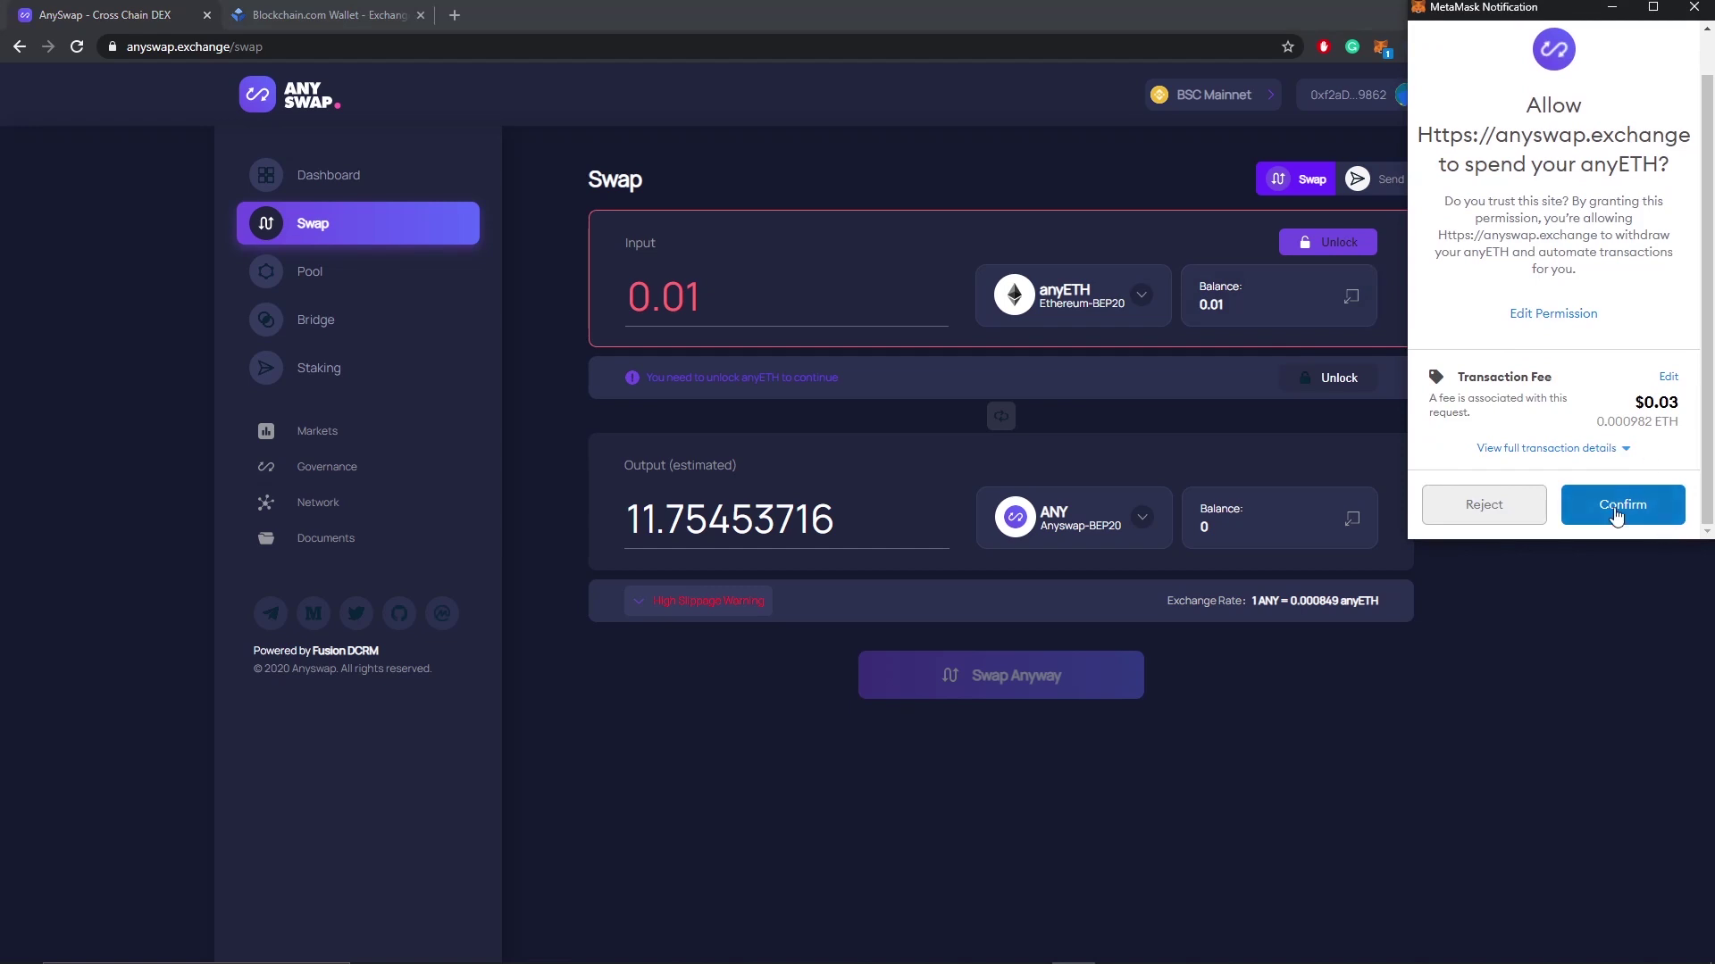
{"action": "left_click", "coordinate": [1669, 379]}
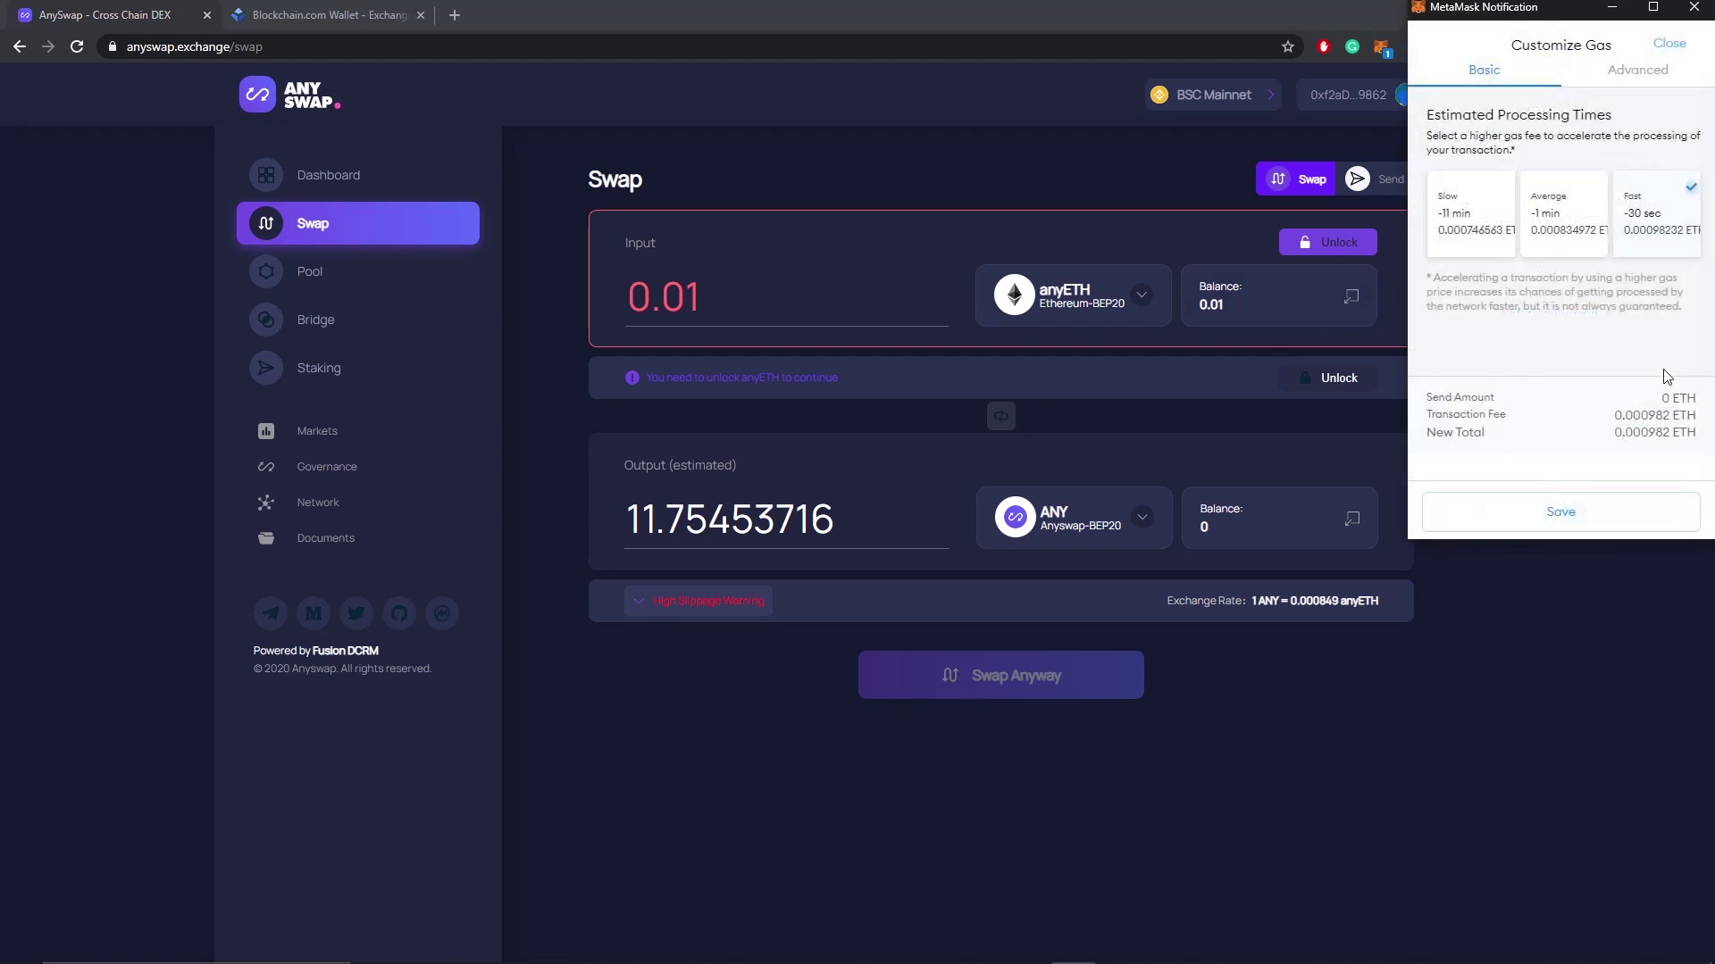
{"action": "left_click", "coordinate": [1611, 528]}
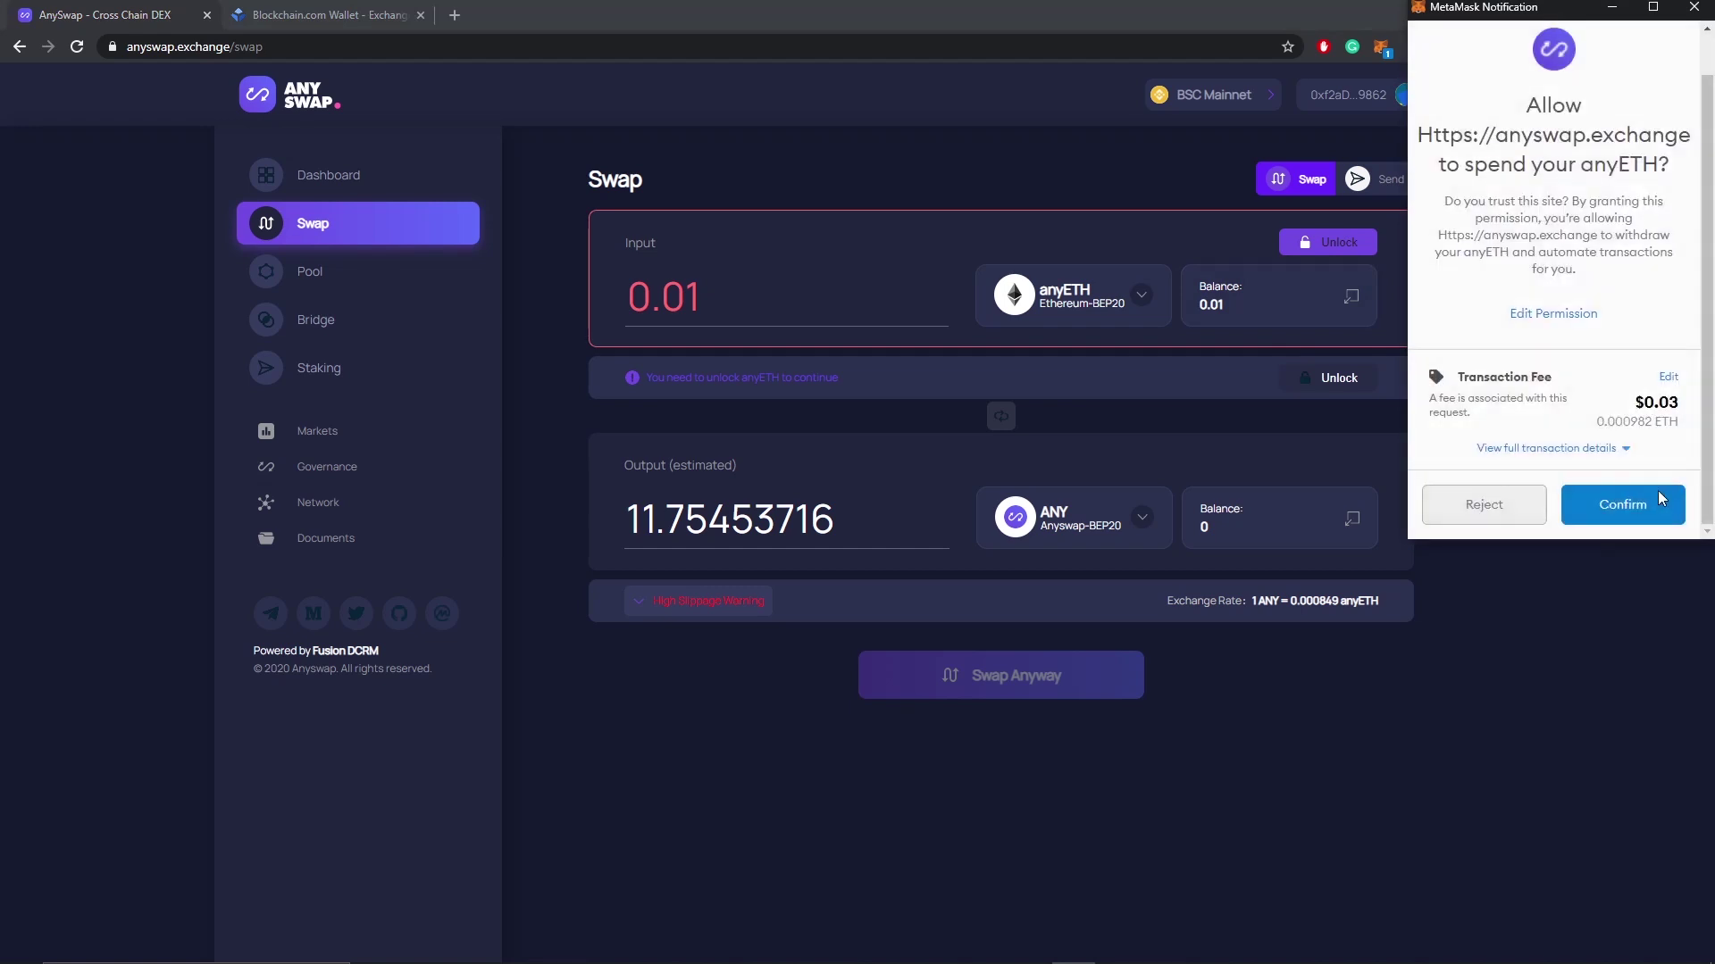
{"action": "left_click", "coordinate": [1635, 509]}
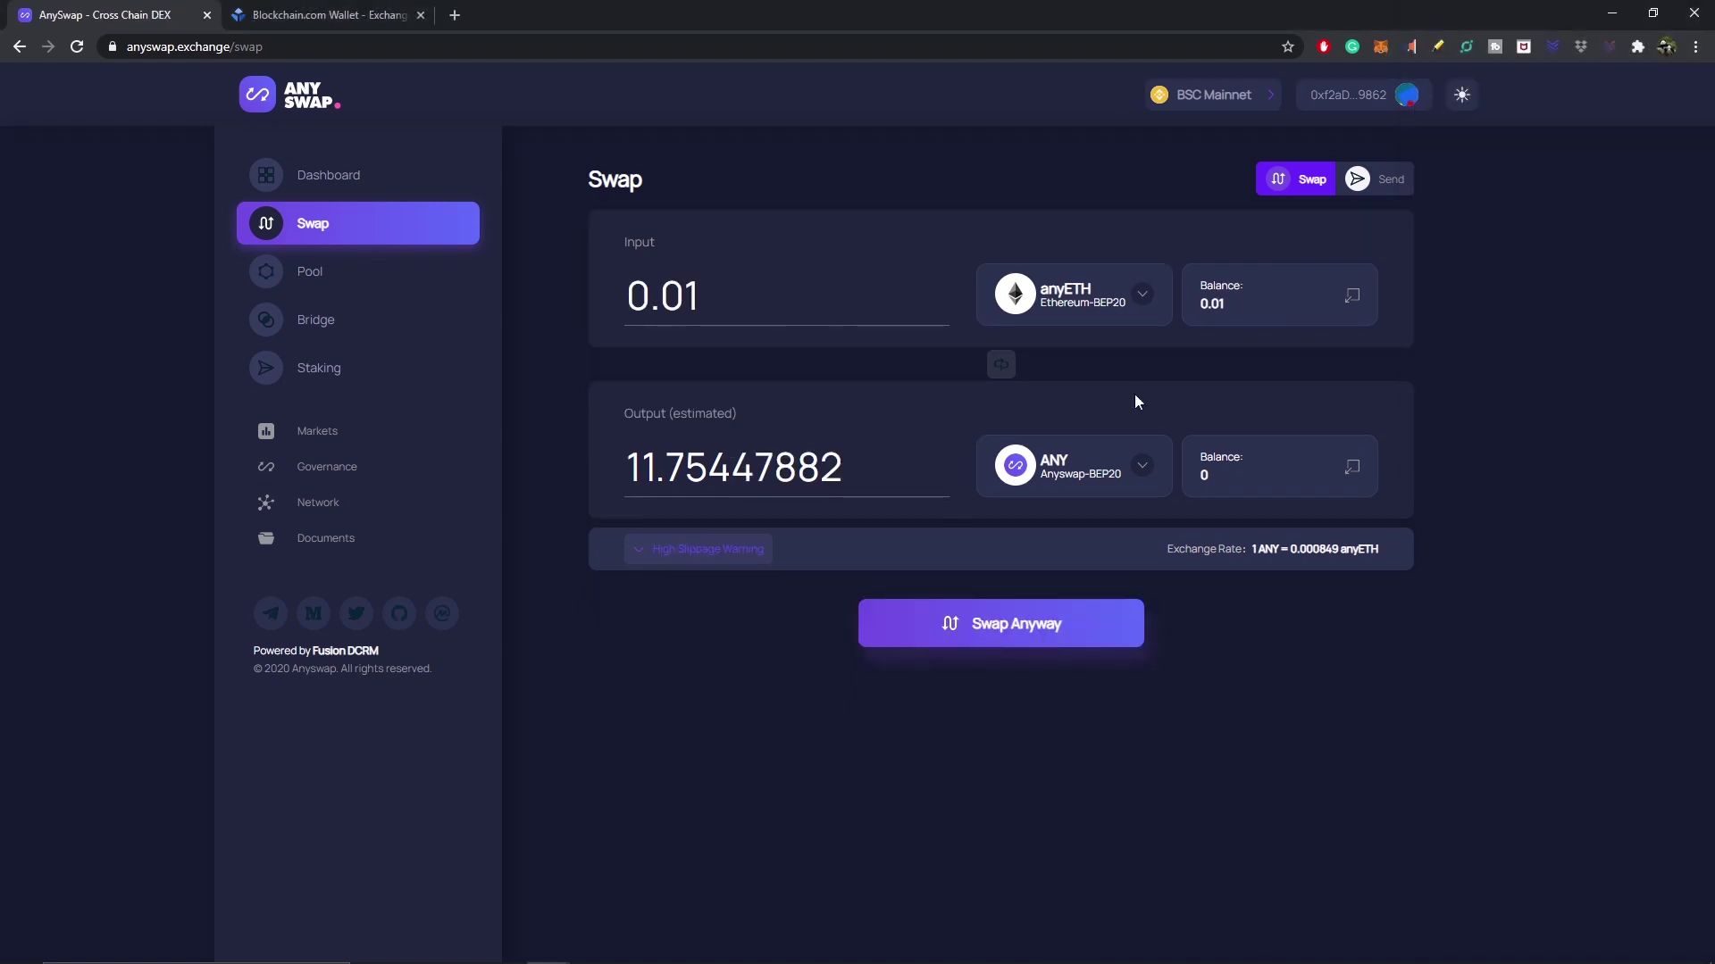
Set the swap input to 0.001 anyETH, swap it for ANY and confirm the transaction in MetaMask
{"action": "left_click", "coordinate": [700, 295]}
{"action": "key", "text": "Left"}
{"action": "type", "text": "0"}
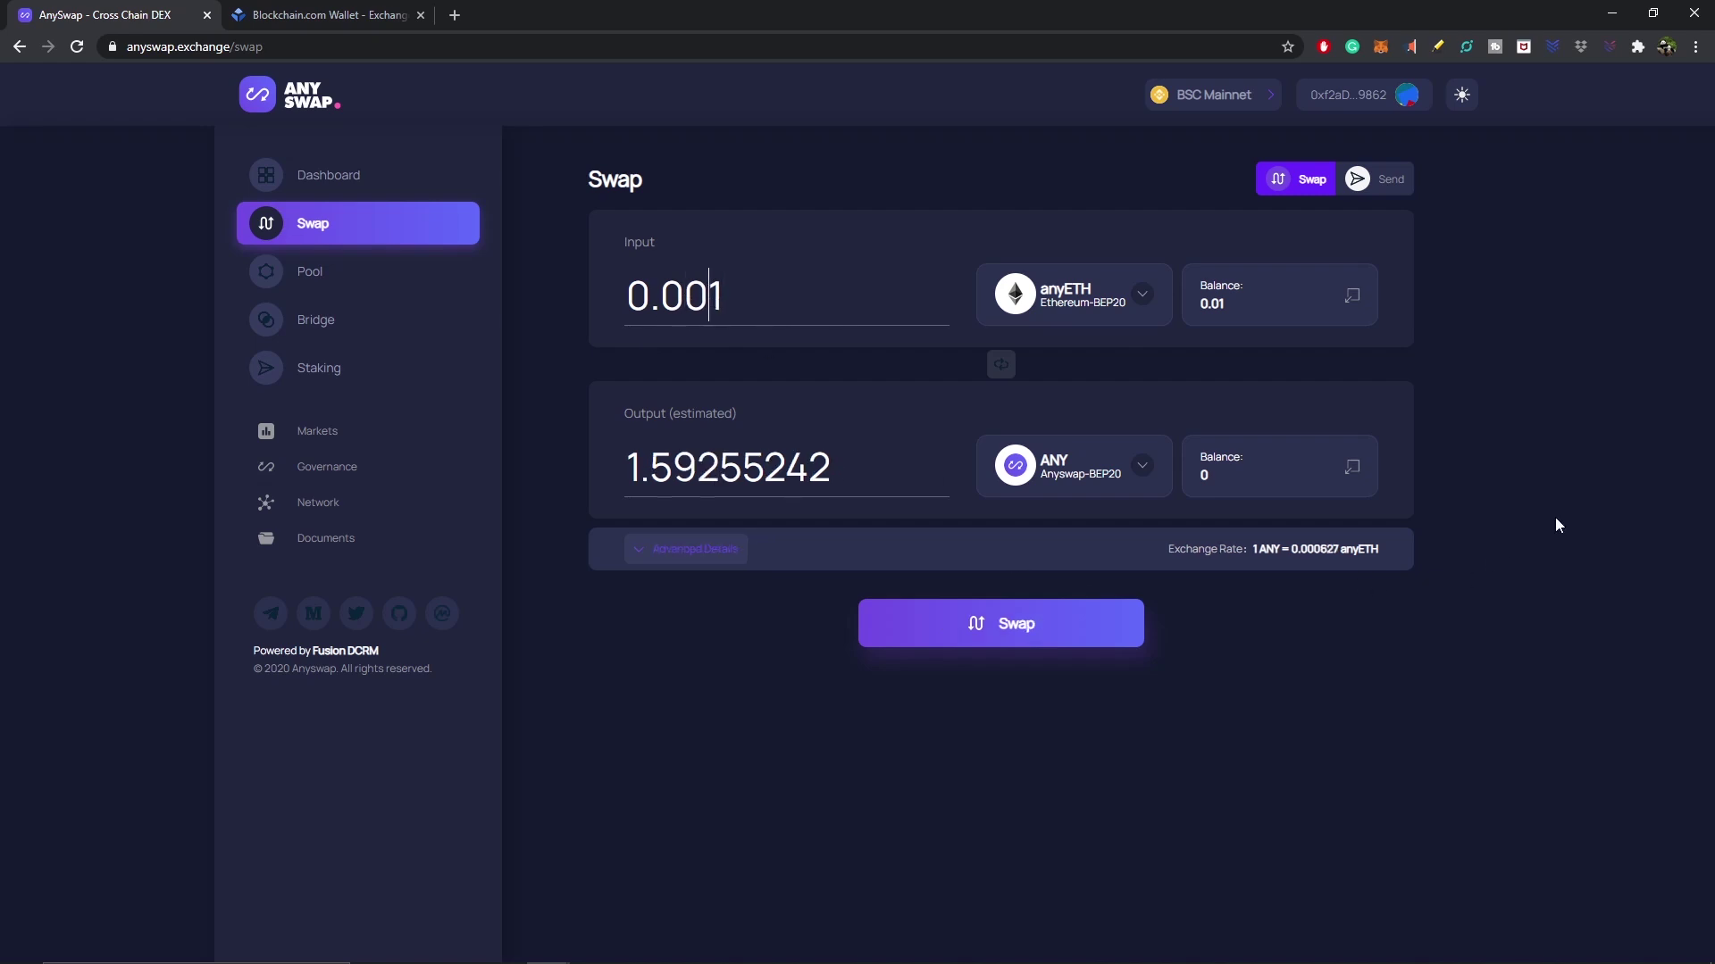
{"action": "left_click", "coordinate": [1049, 629]}
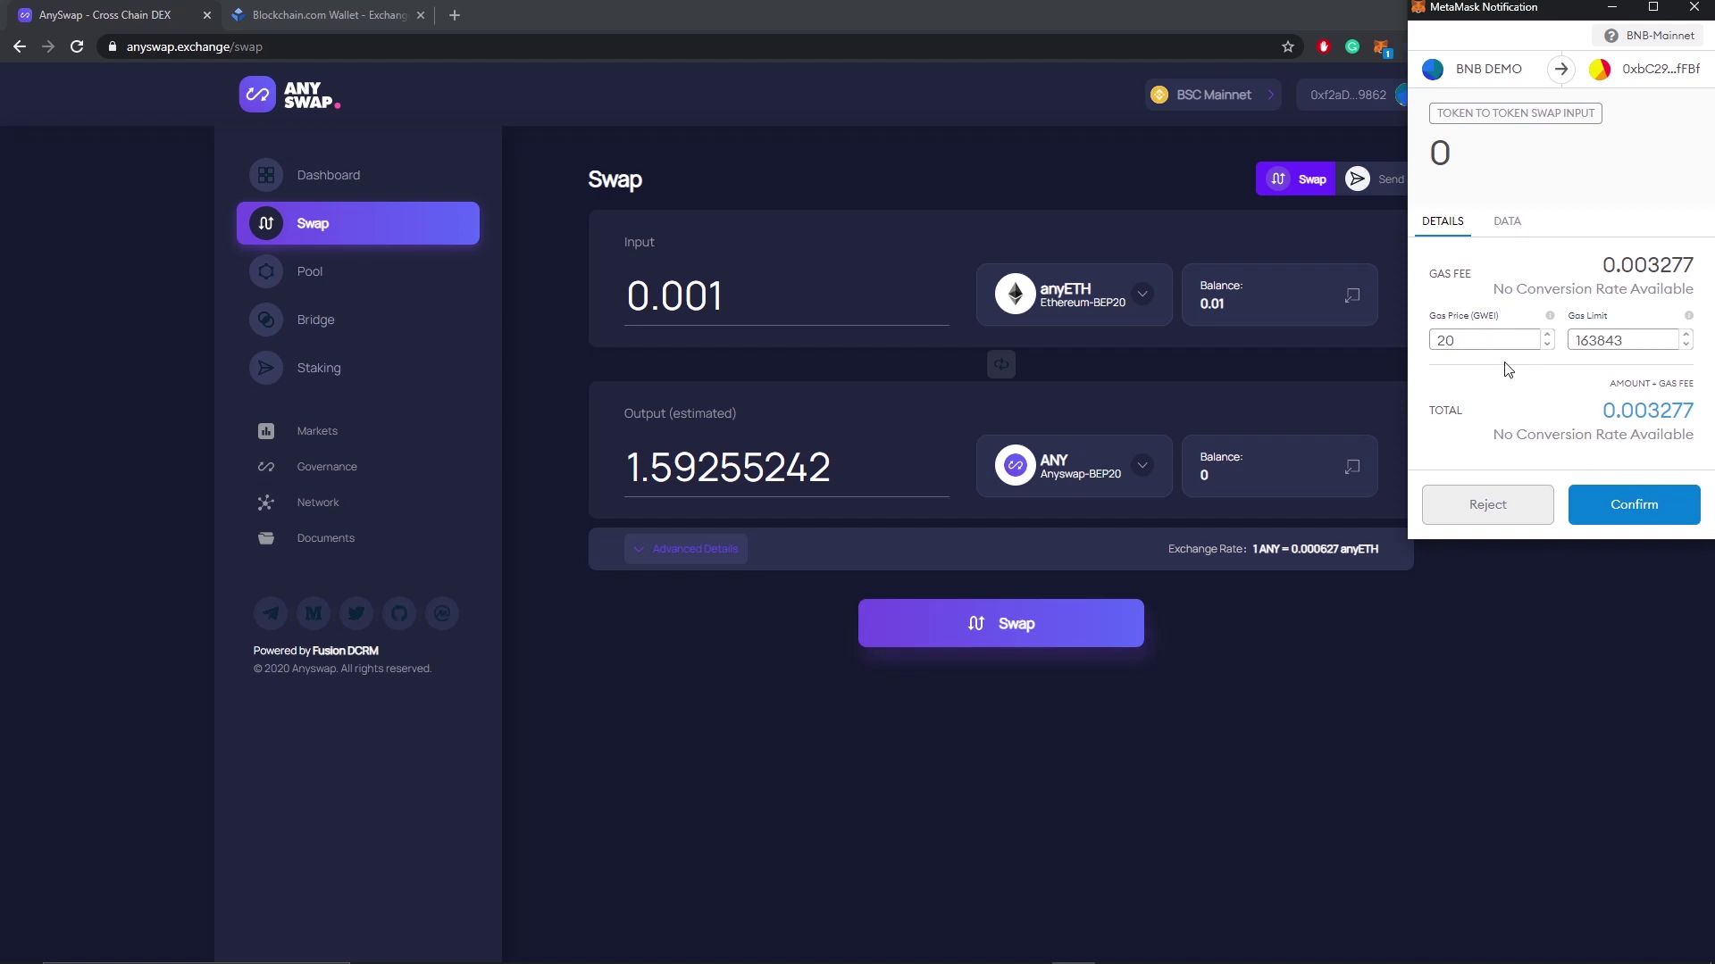
{"action": "left_click", "coordinate": [1653, 507]}
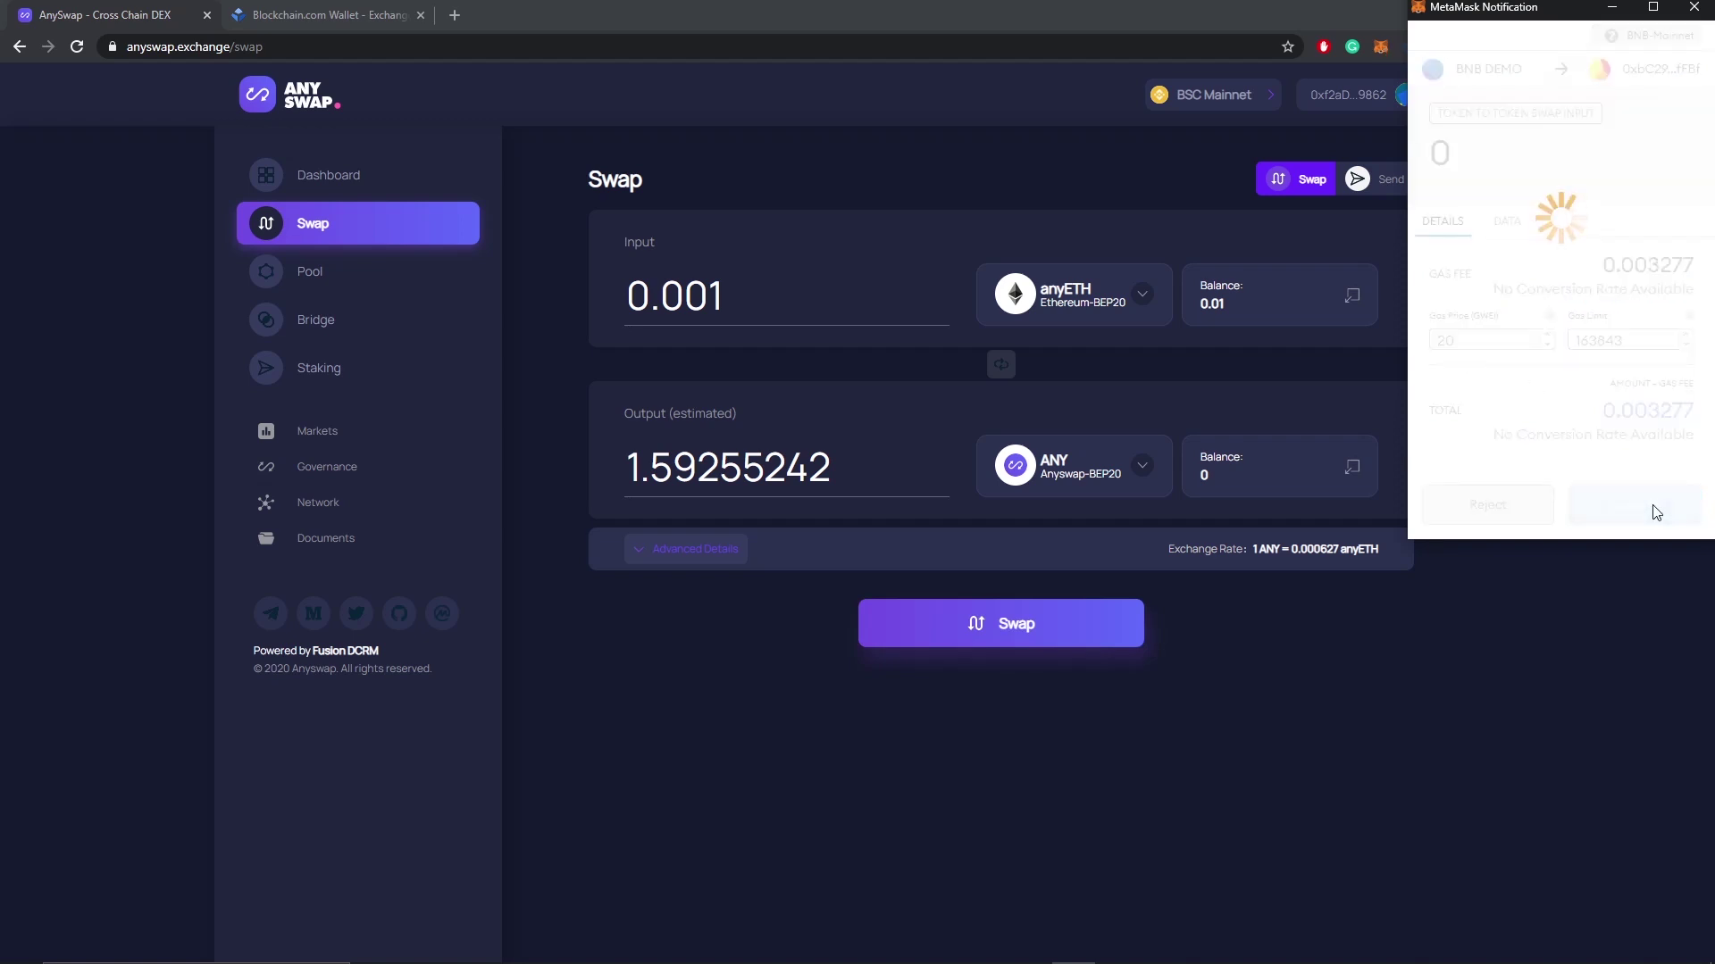
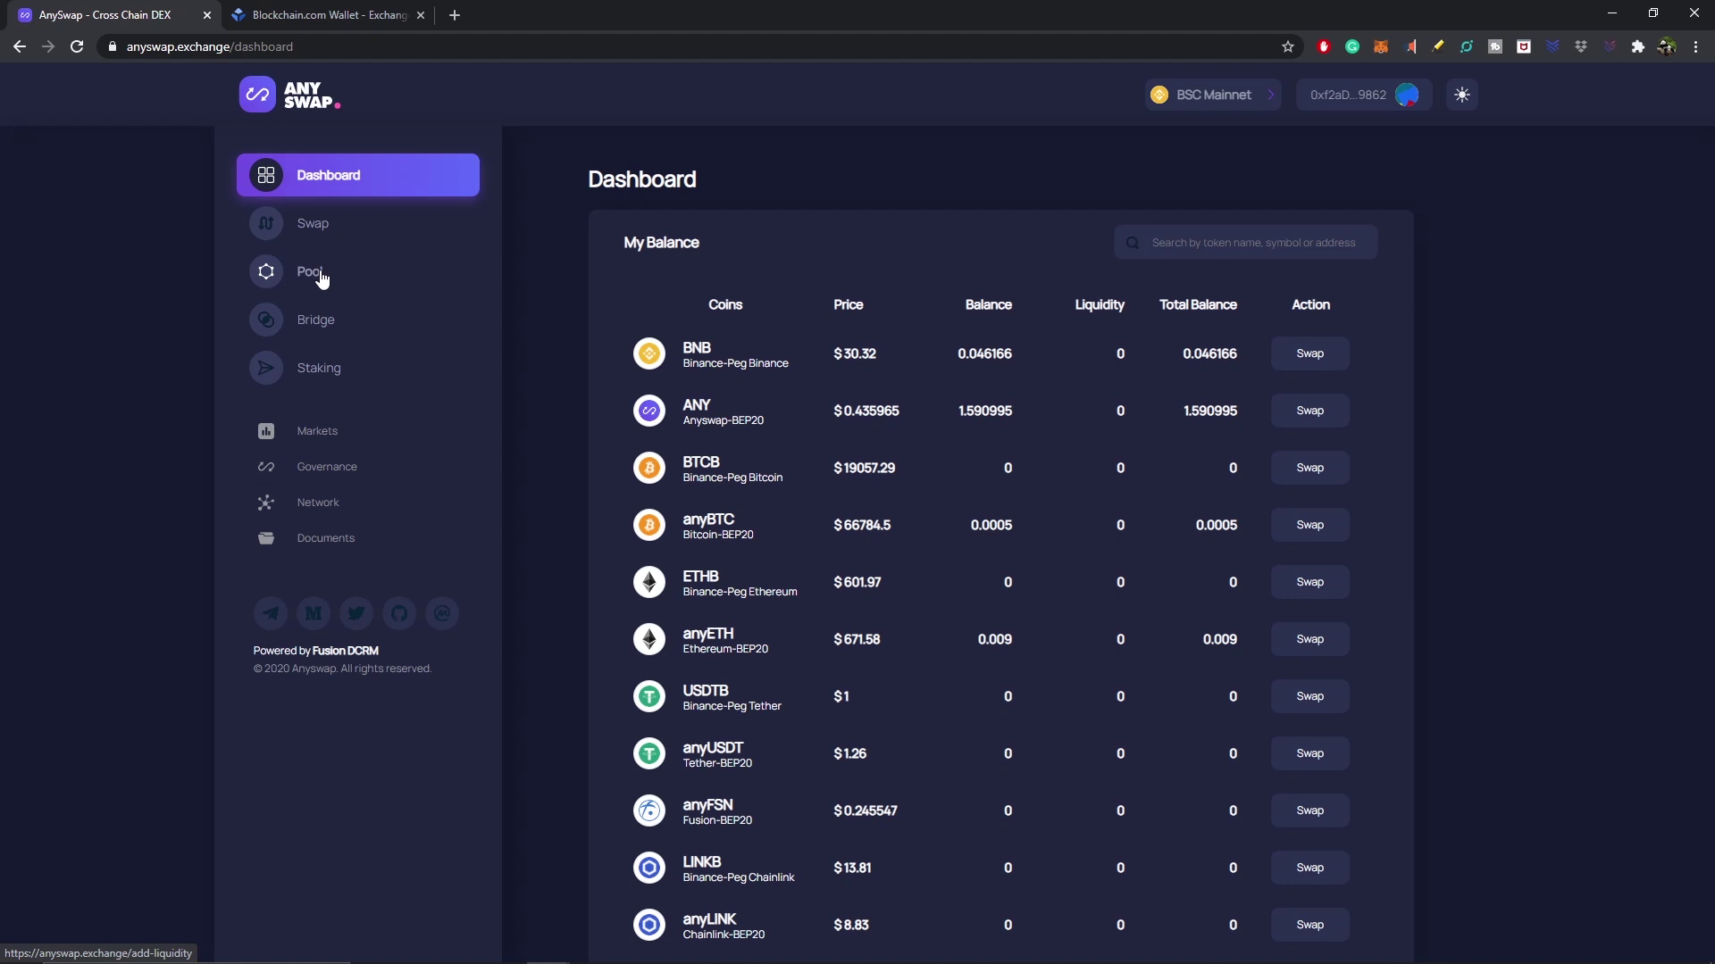
Open the Pool page, enter a deposit of 0.022427 BNB with the matching ANY amount, and unlock ANY with MetaMask approval
{"action": "left_click", "coordinate": [318, 274]}
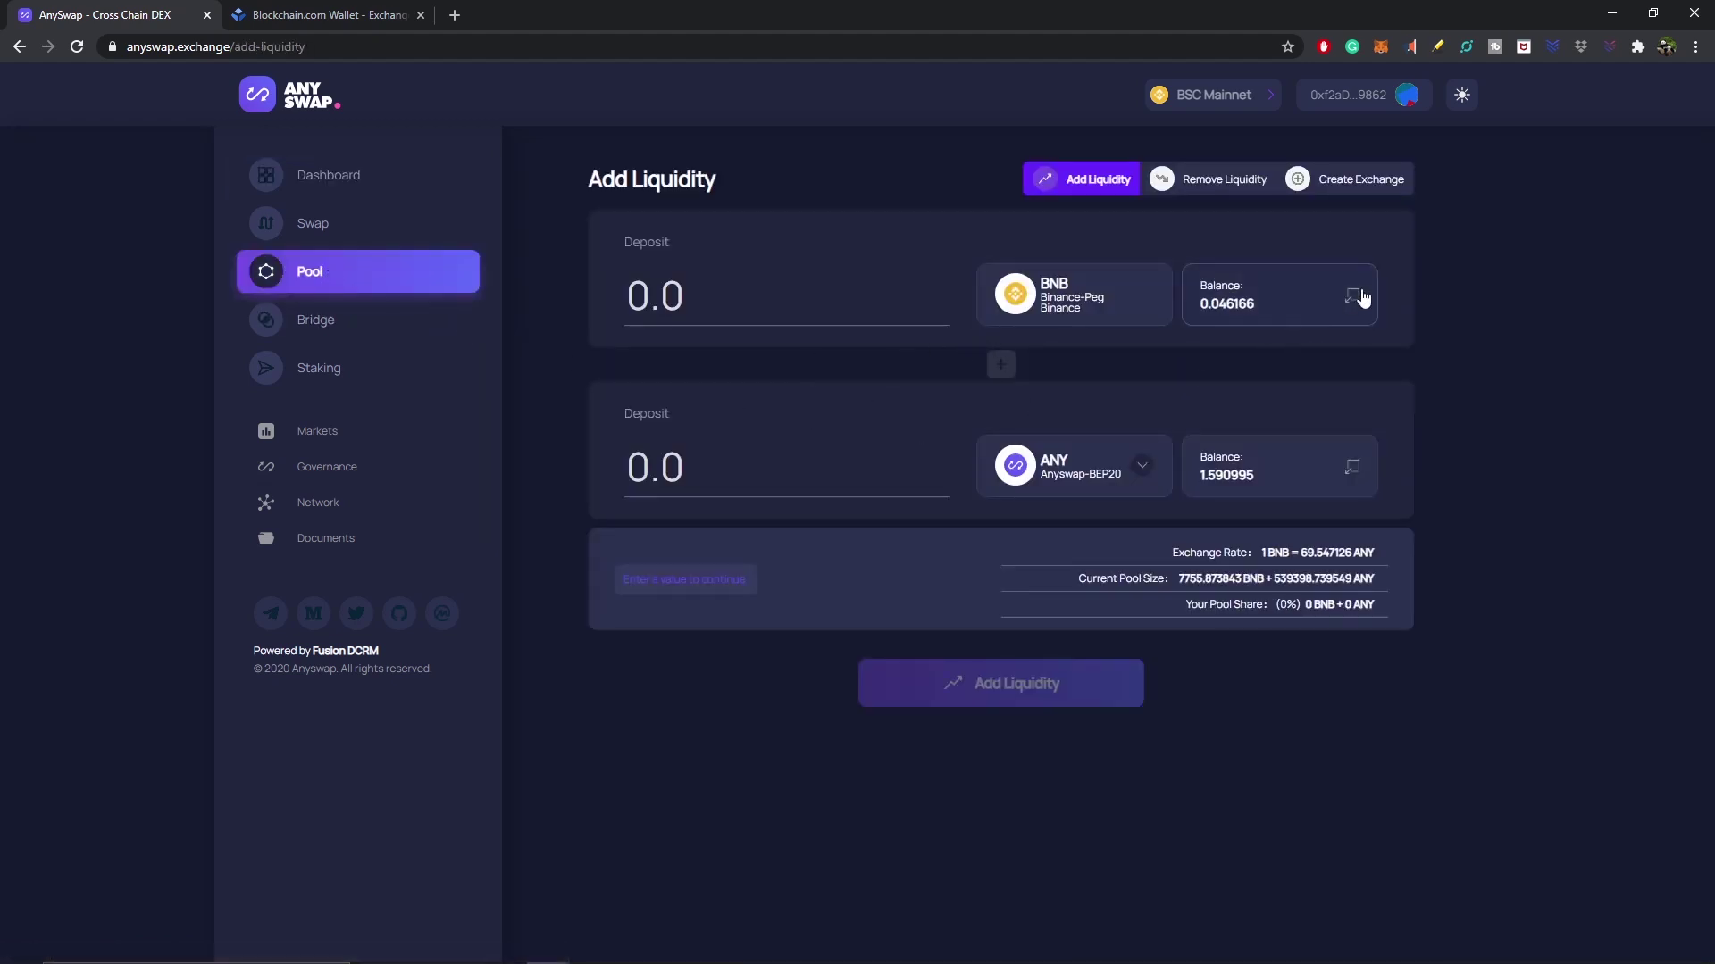
{"action": "left_click", "coordinate": [1352, 468]}
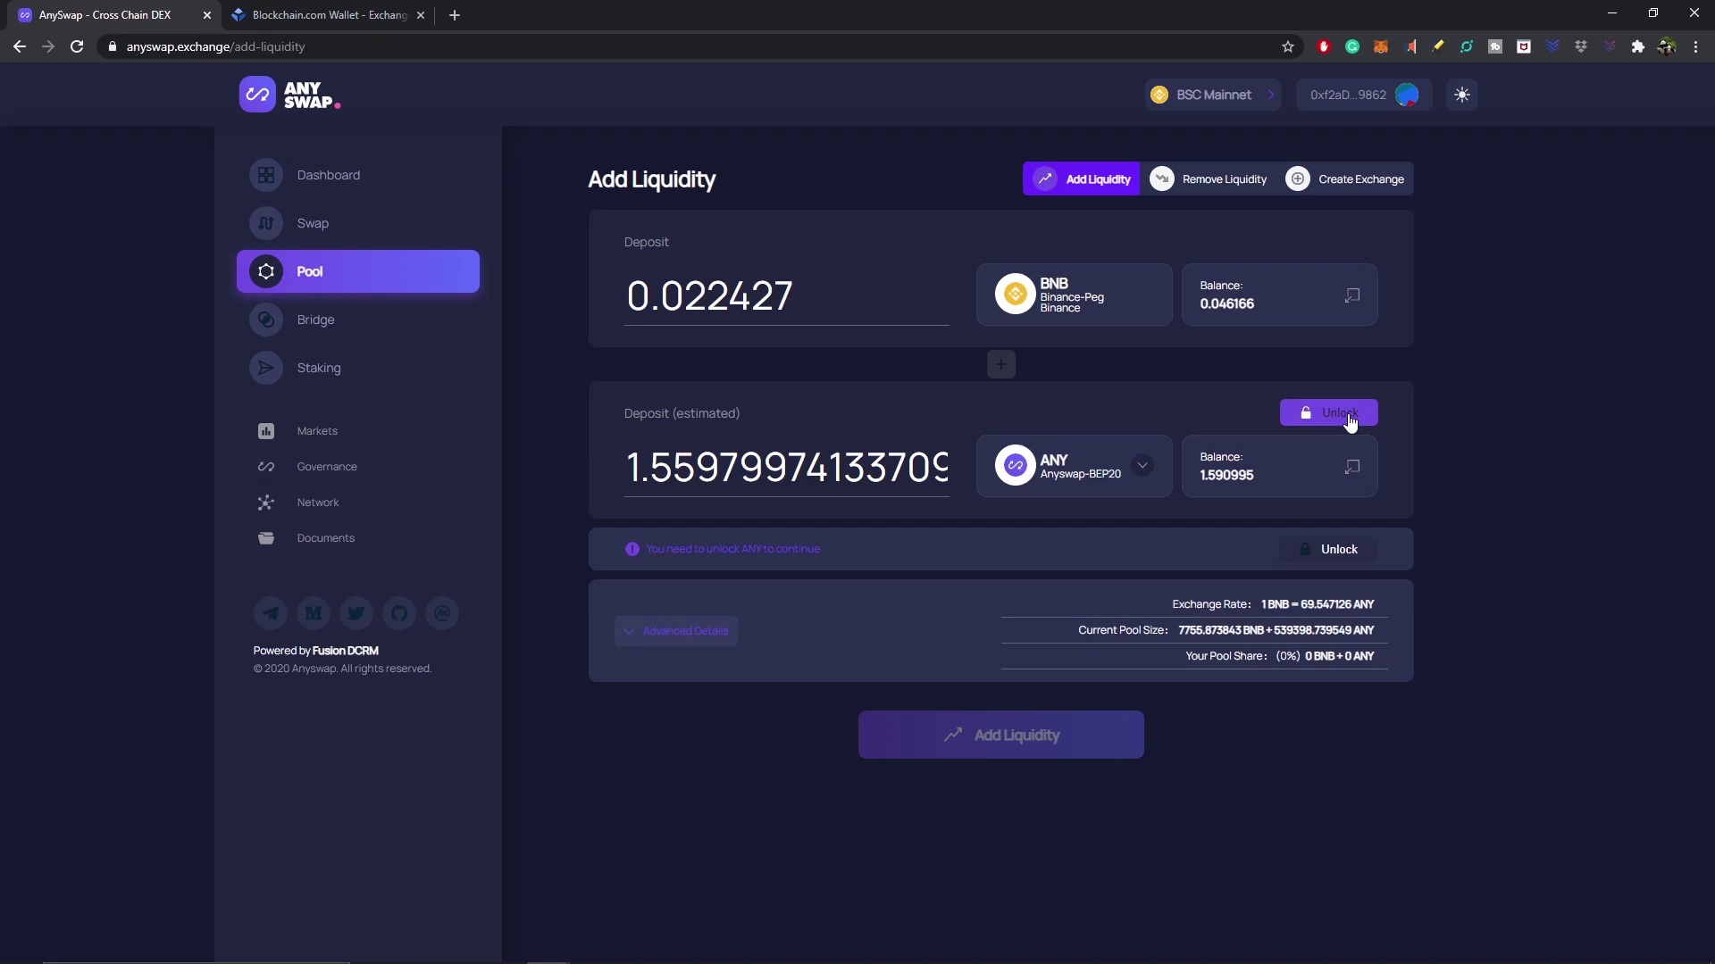
{"action": "left_click", "coordinate": [1349, 418]}
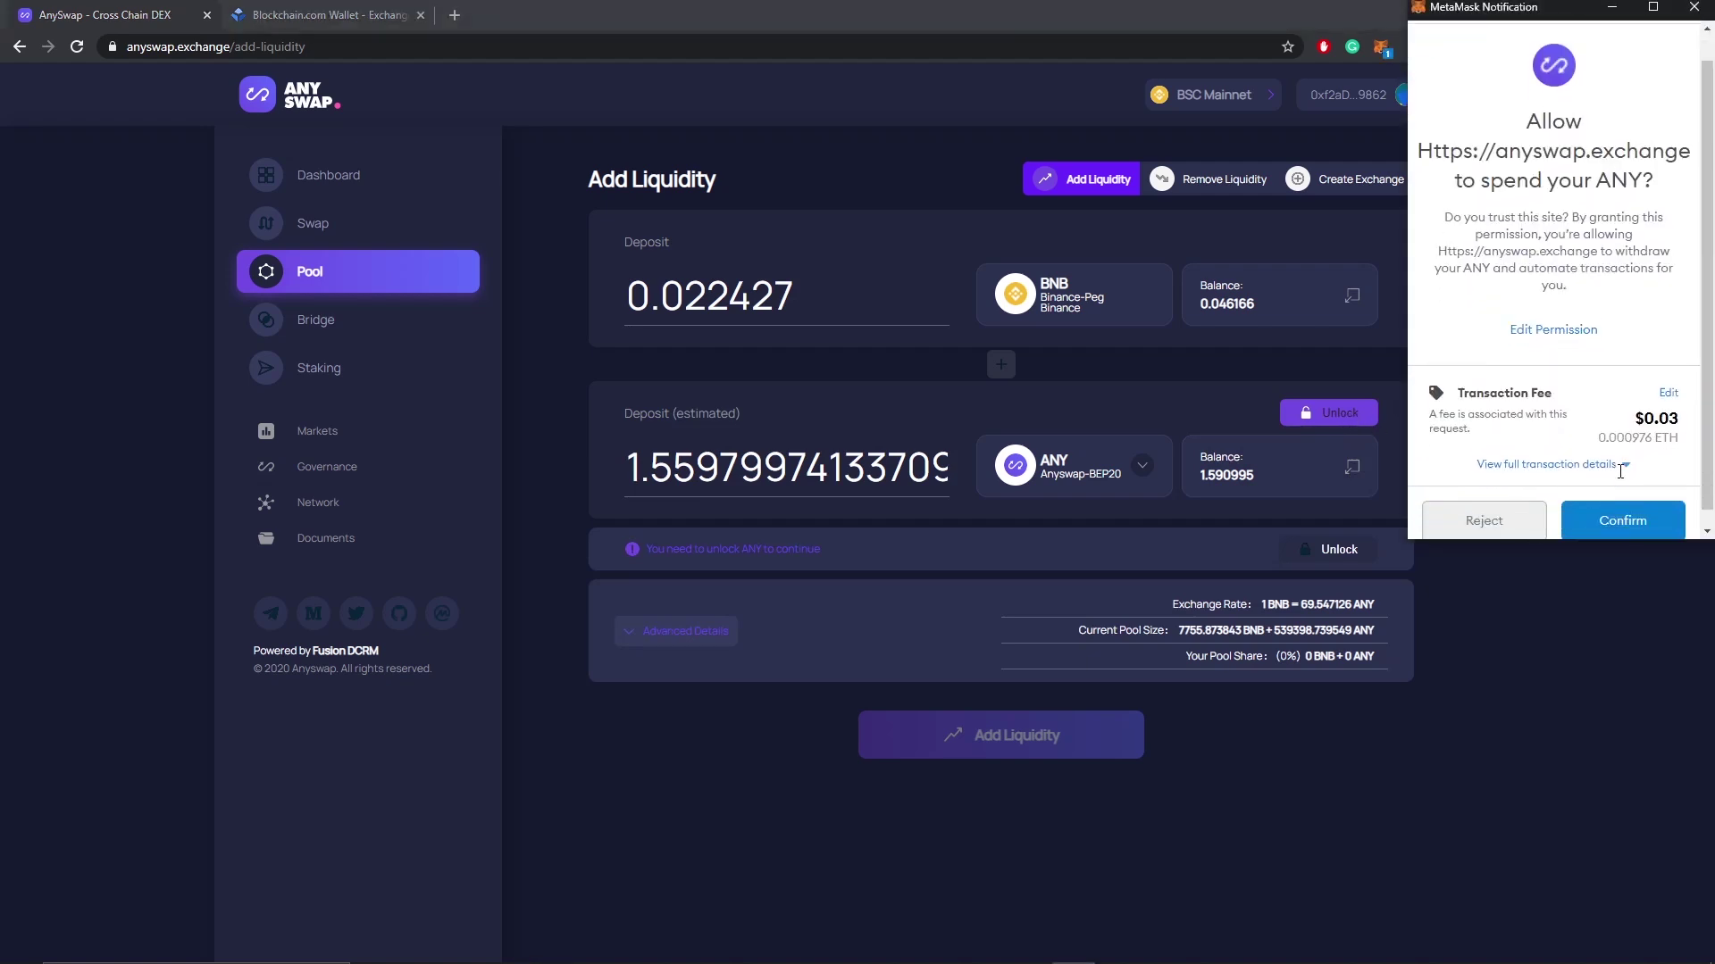
{"action": "left_click", "coordinate": [1637, 518]}
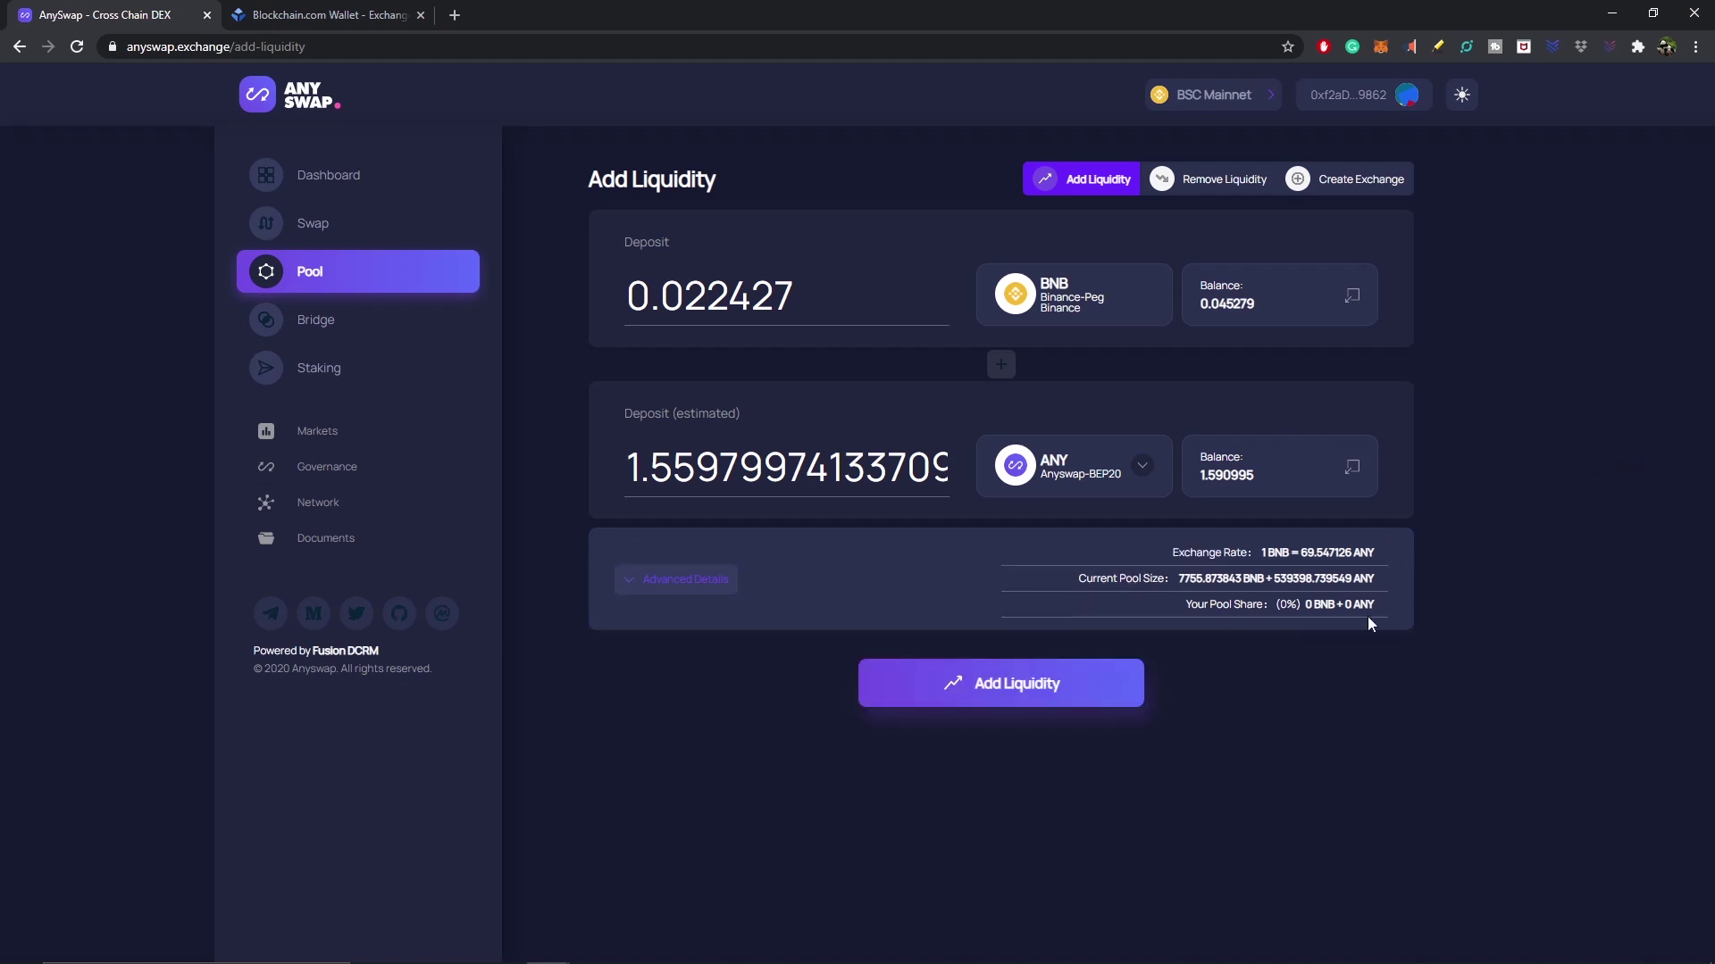
Add the BNB and ANY liquidity, confirm it in MetaMask, and check the ANY_BNB position on the Dashboard
{"action": "left_click", "coordinate": [1058, 686]}
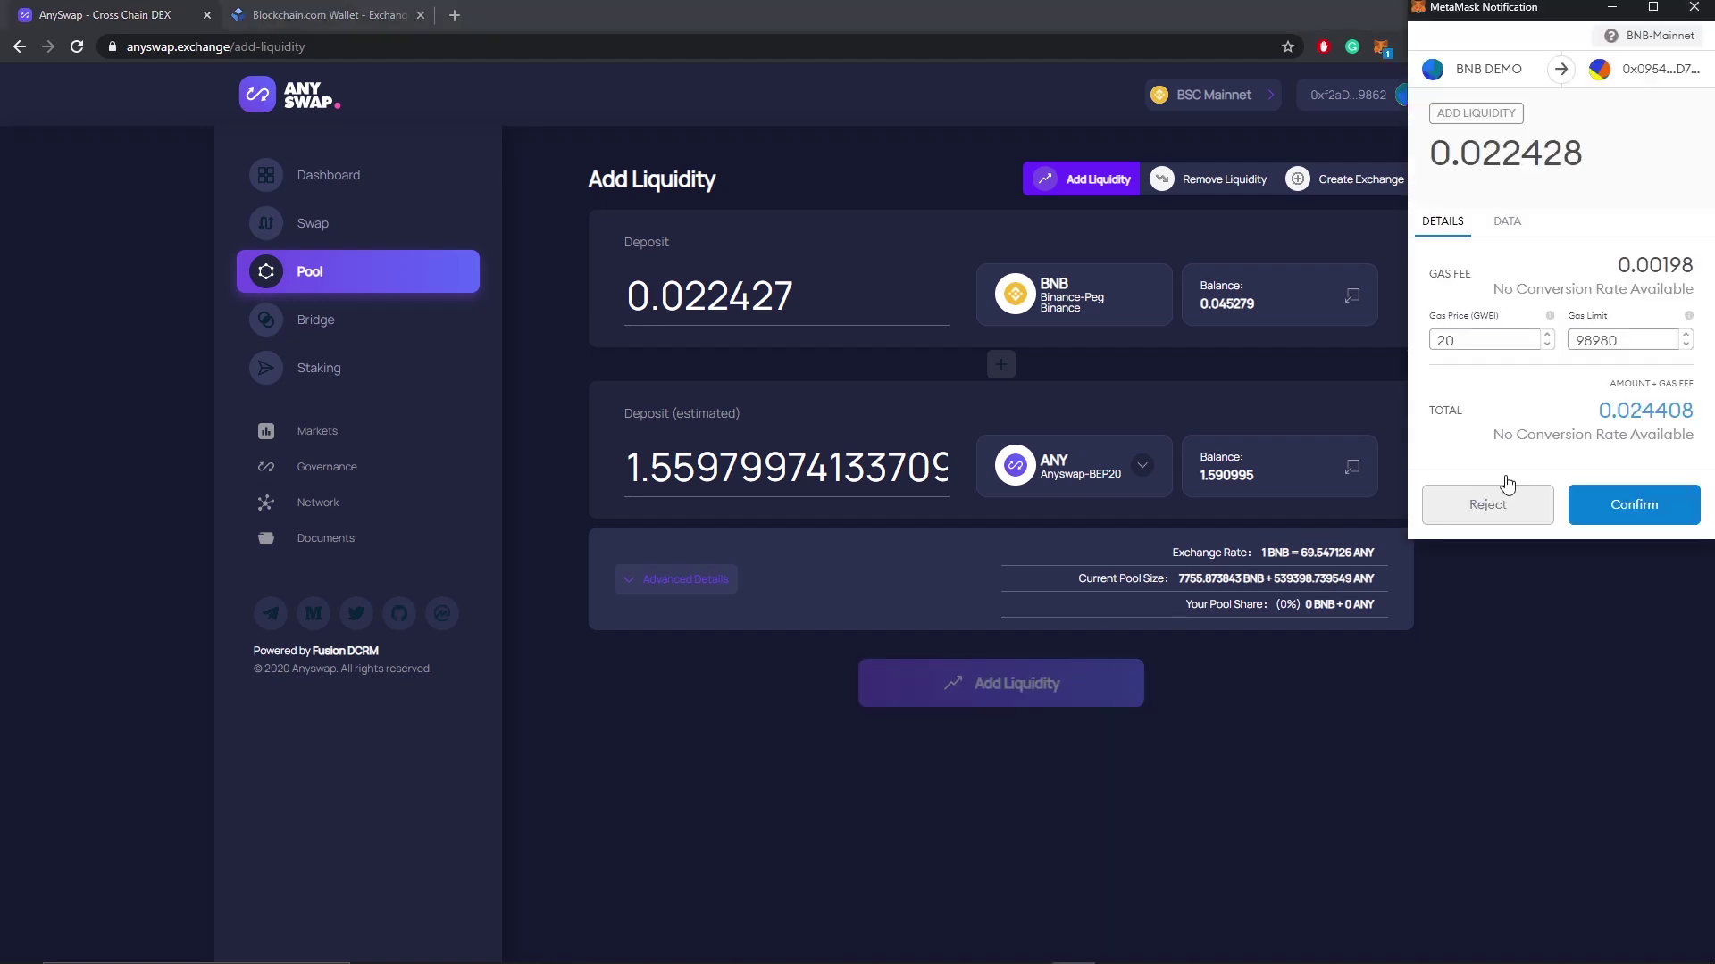
{"action": "left_click", "coordinate": [1589, 503]}
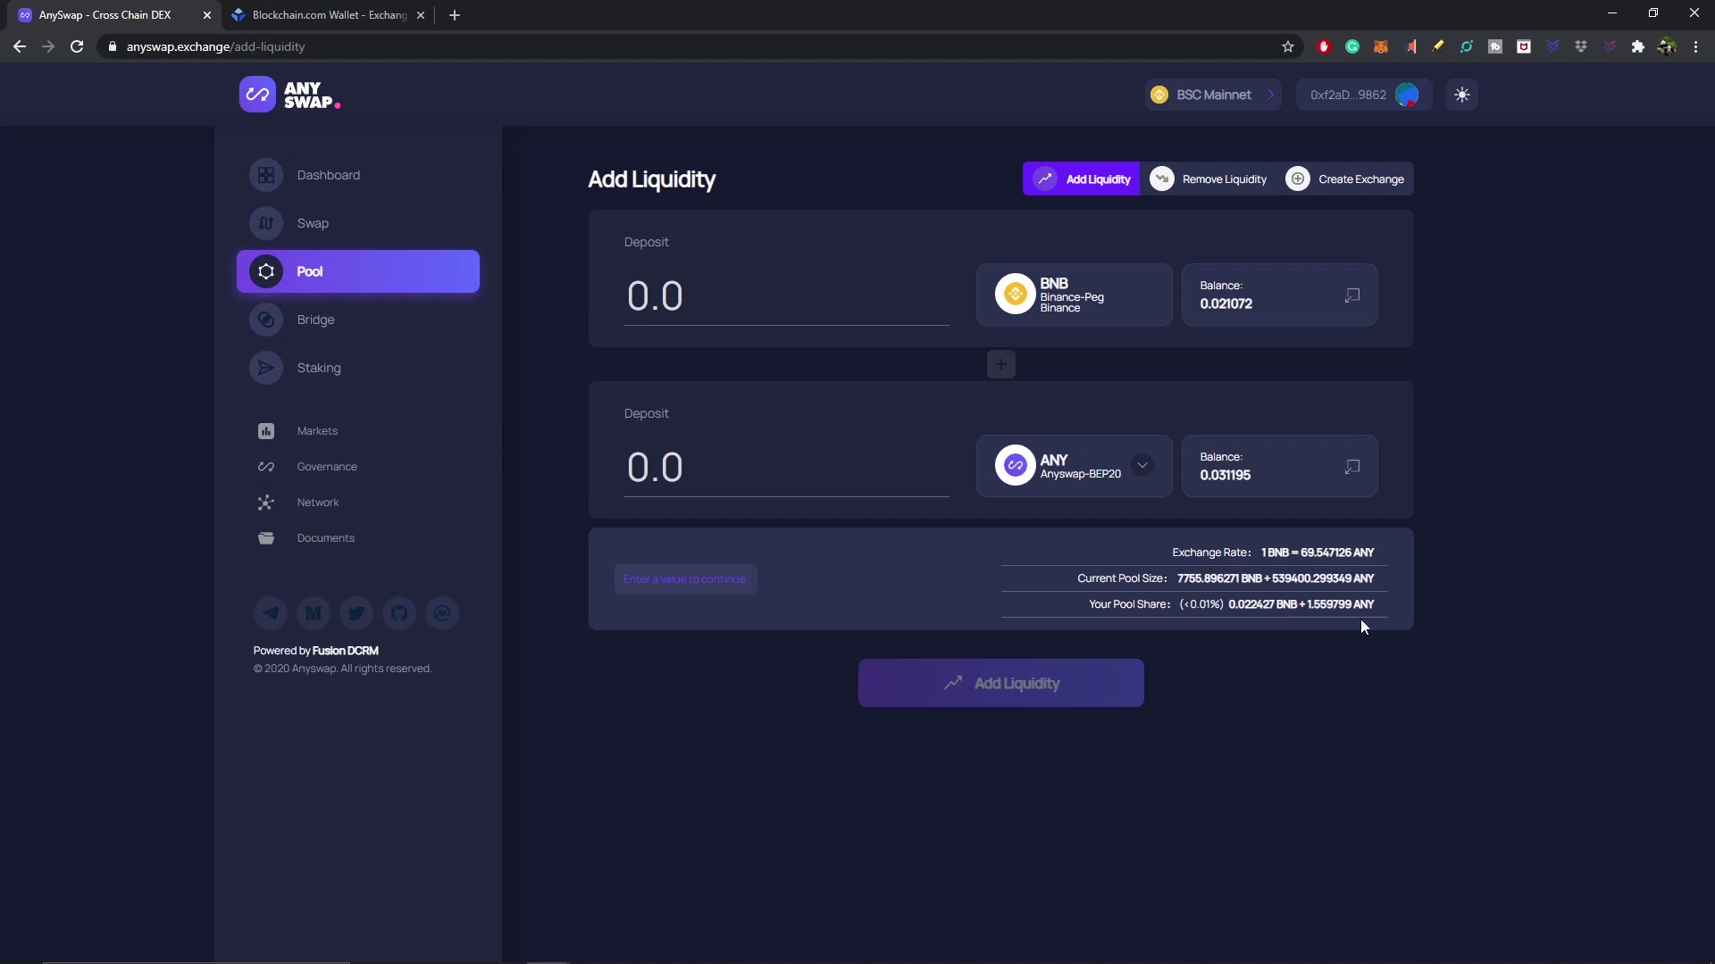
{"action": "left_click", "coordinate": [342, 174]}
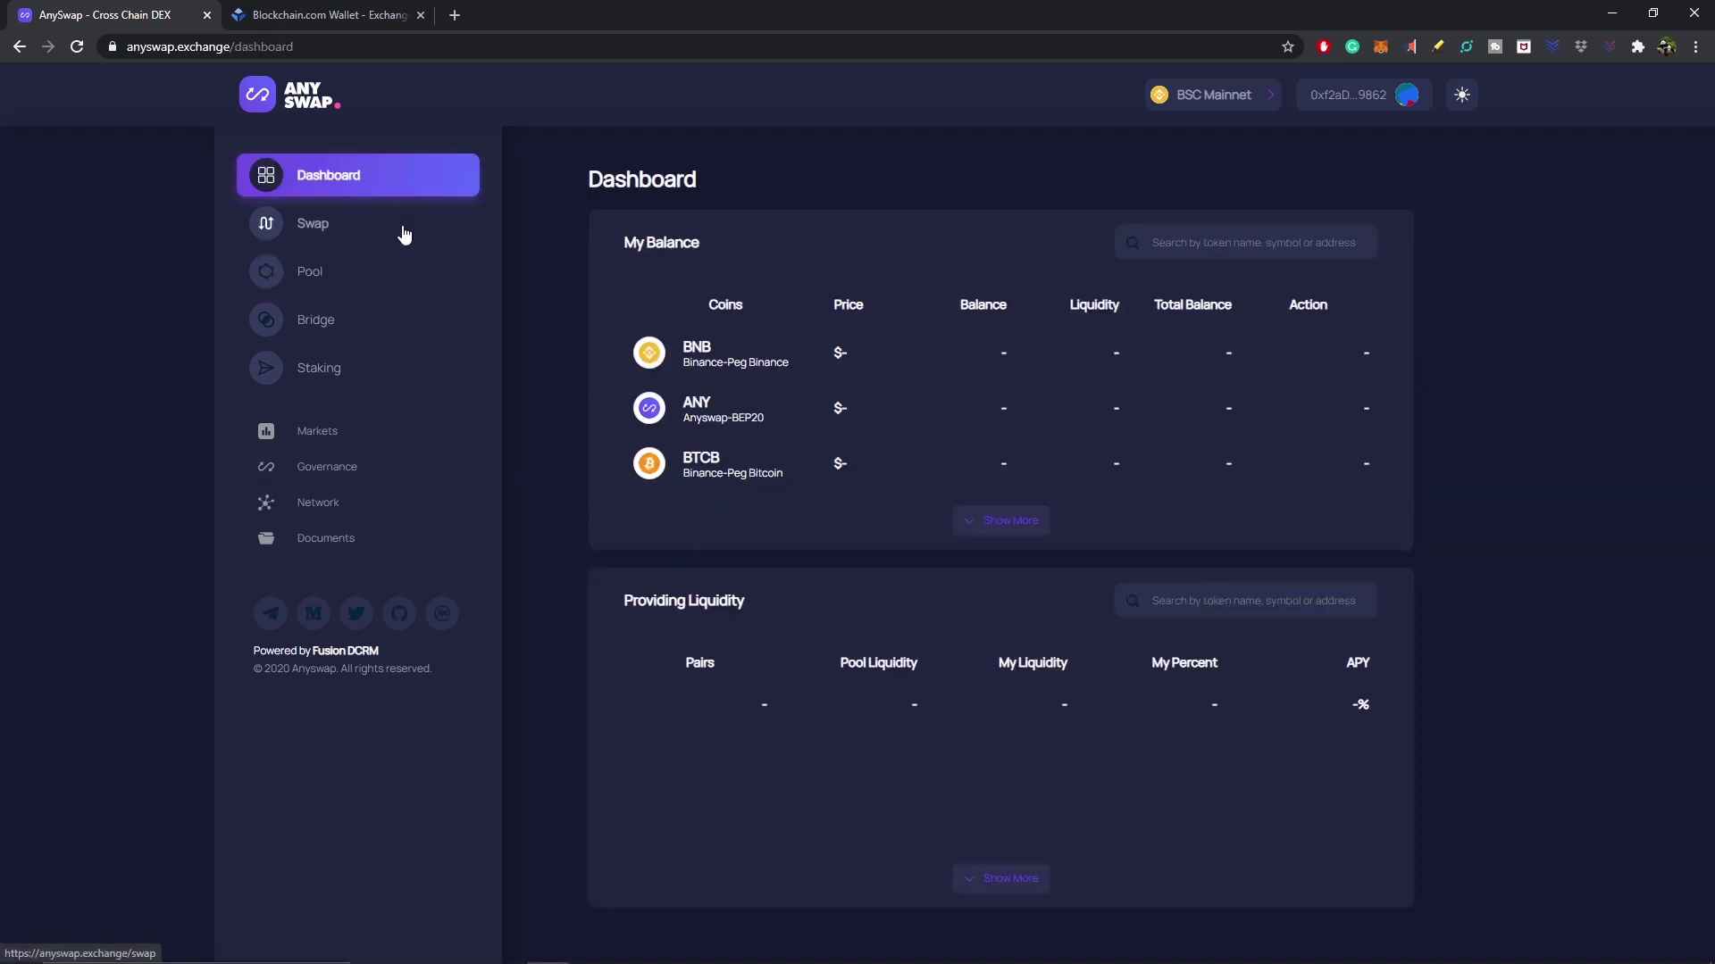
{"action": "scroll", "coordinate": [837, 580], "scroll_direction": "down", "scroll_amount": 1}
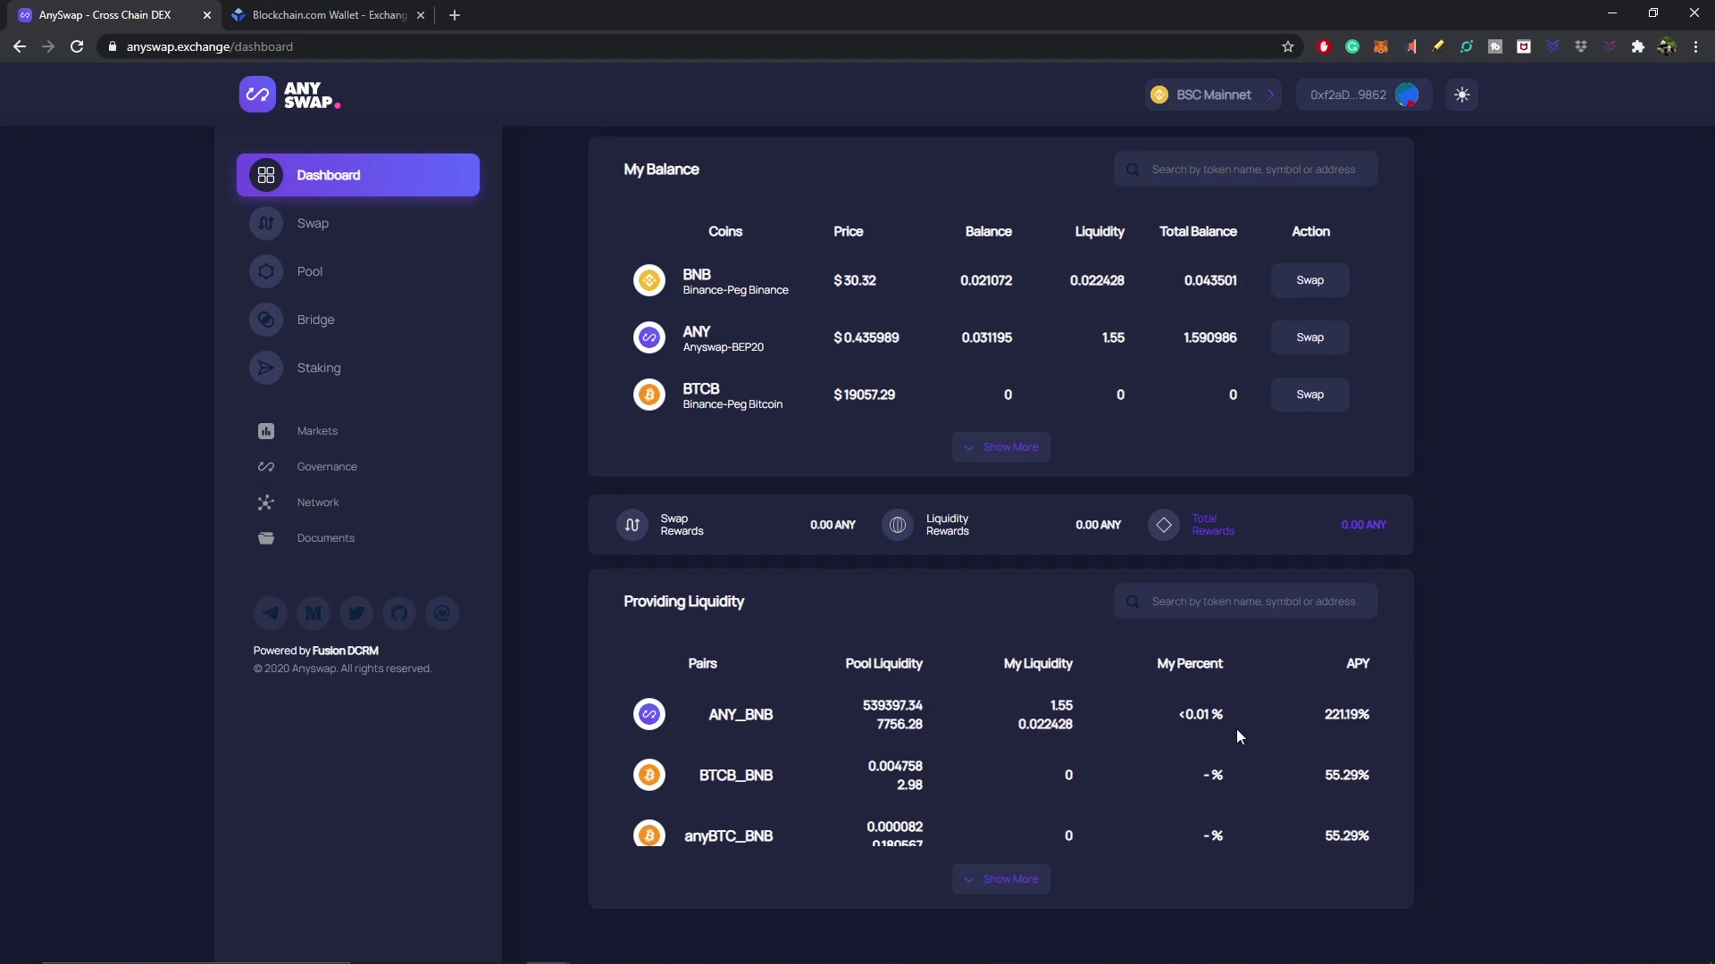
Look over the Bridge and Swap pages and return to the Add Liquidity page
{"action": "left_click", "coordinate": [315, 321]}
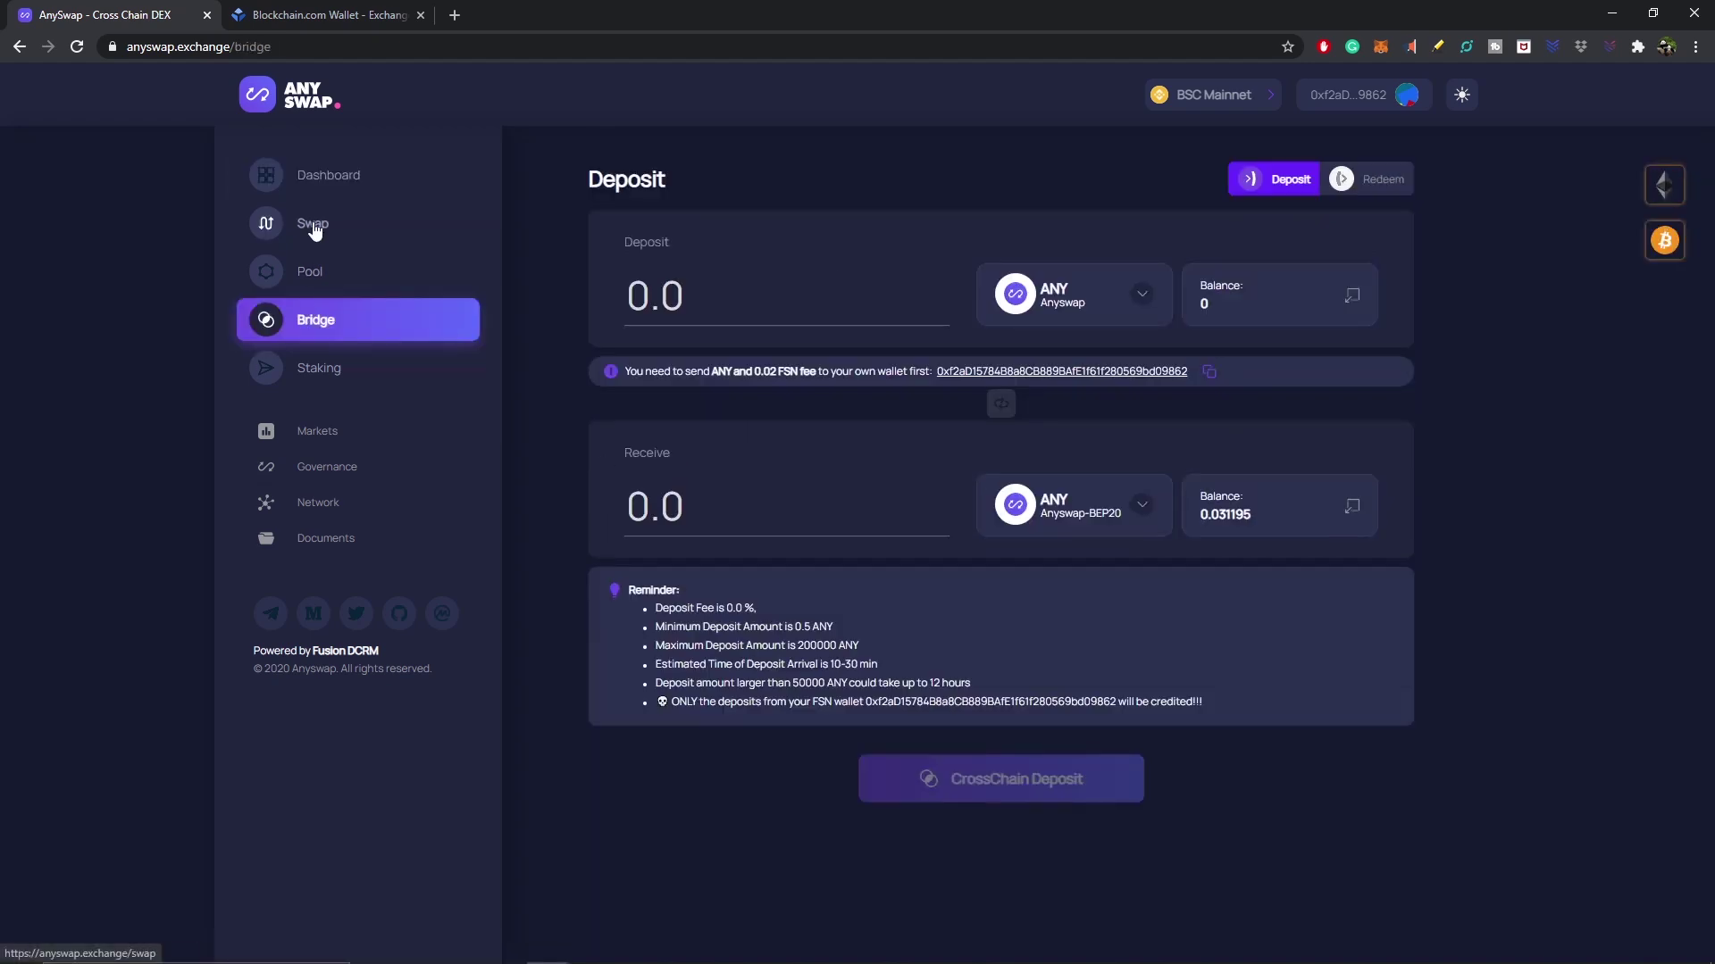
{"action": "left_click", "coordinate": [316, 226]}
{"action": "left_click", "coordinate": [315, 272]}
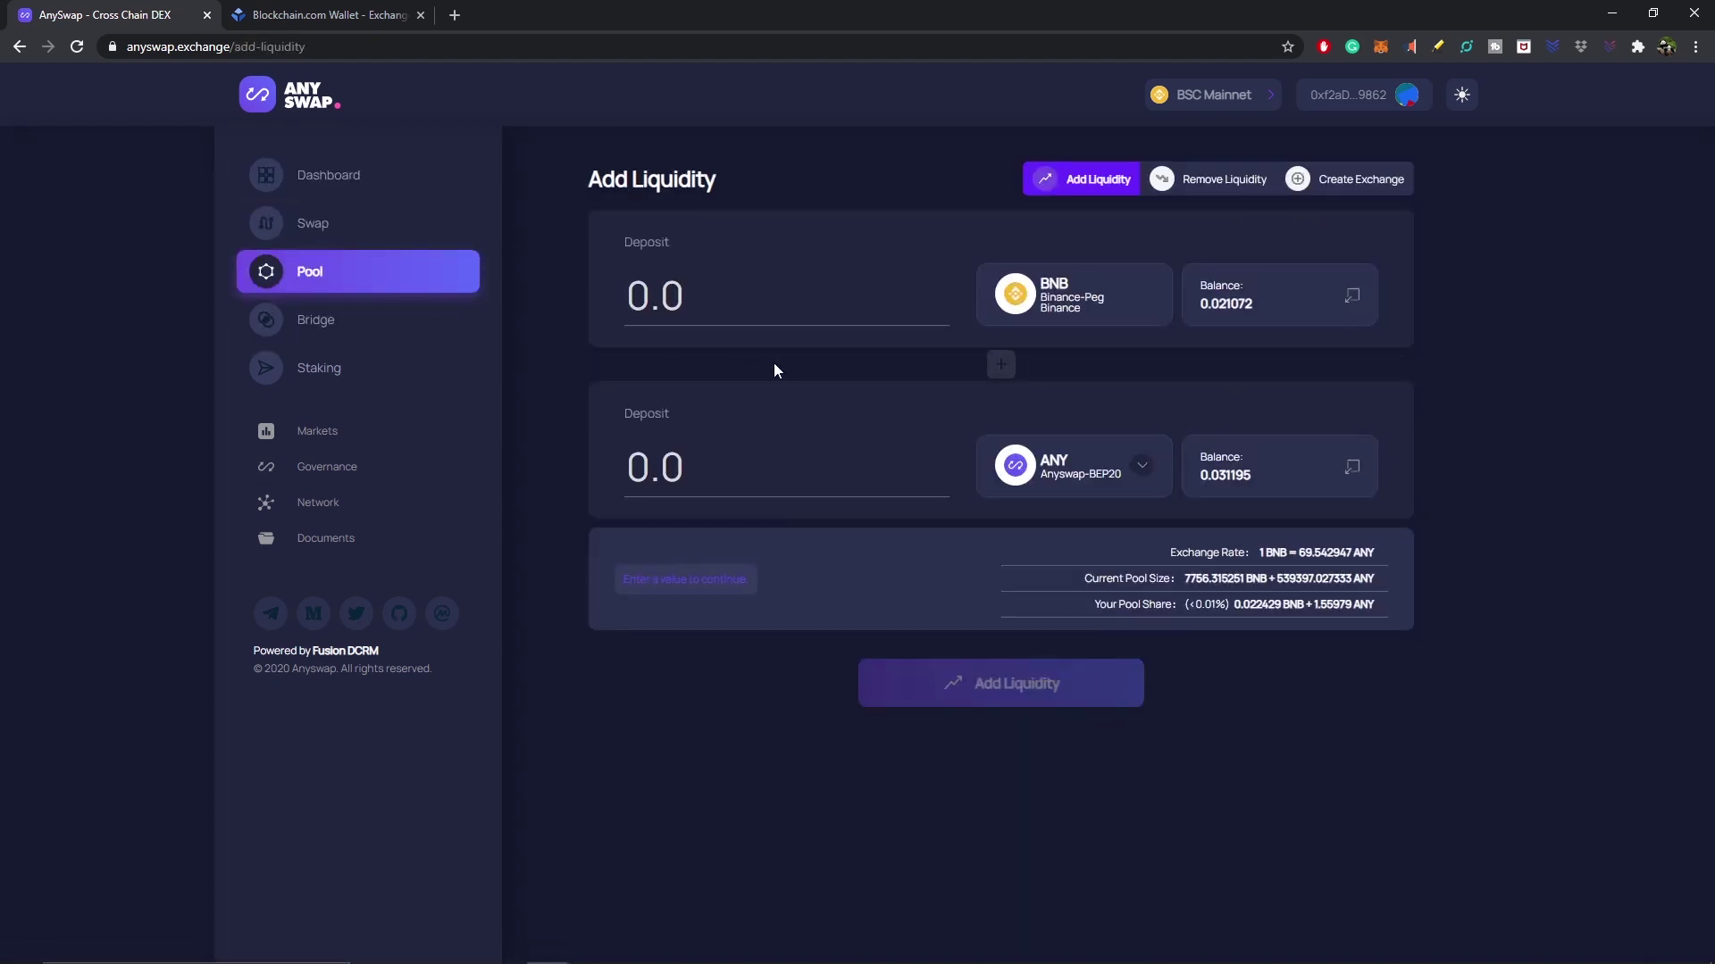